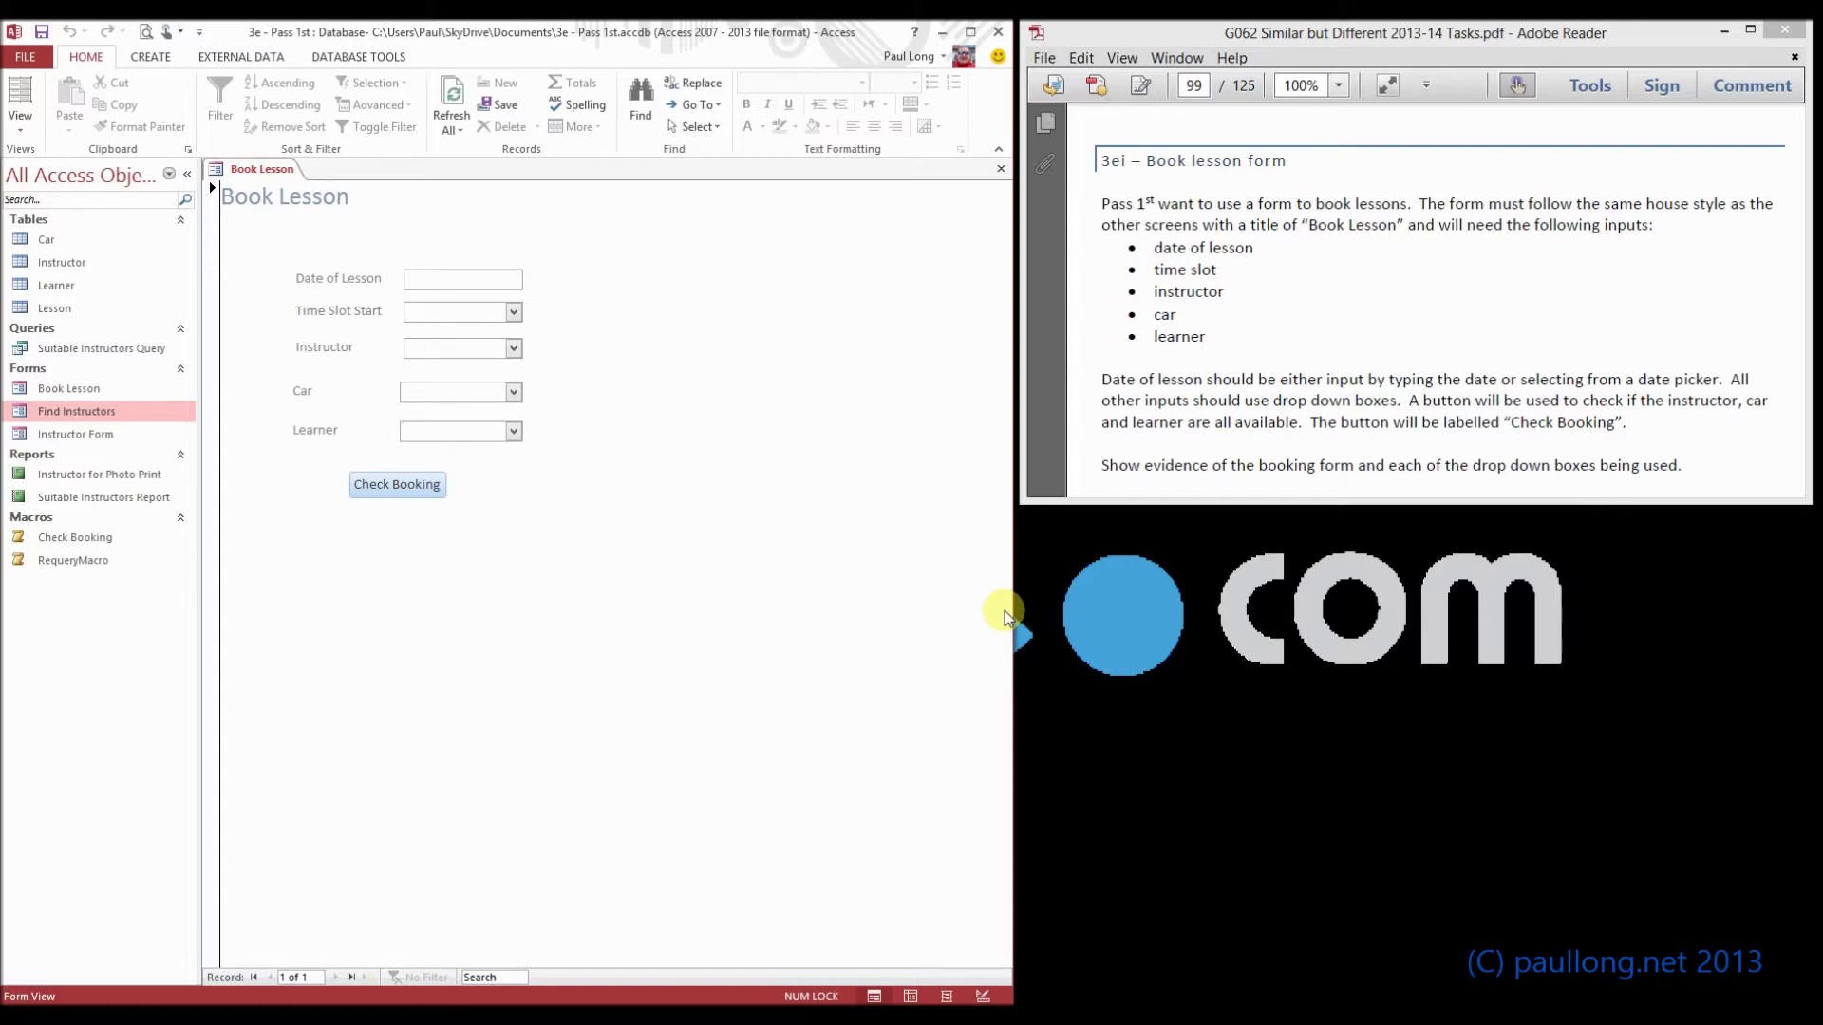
left_click(514, 349)
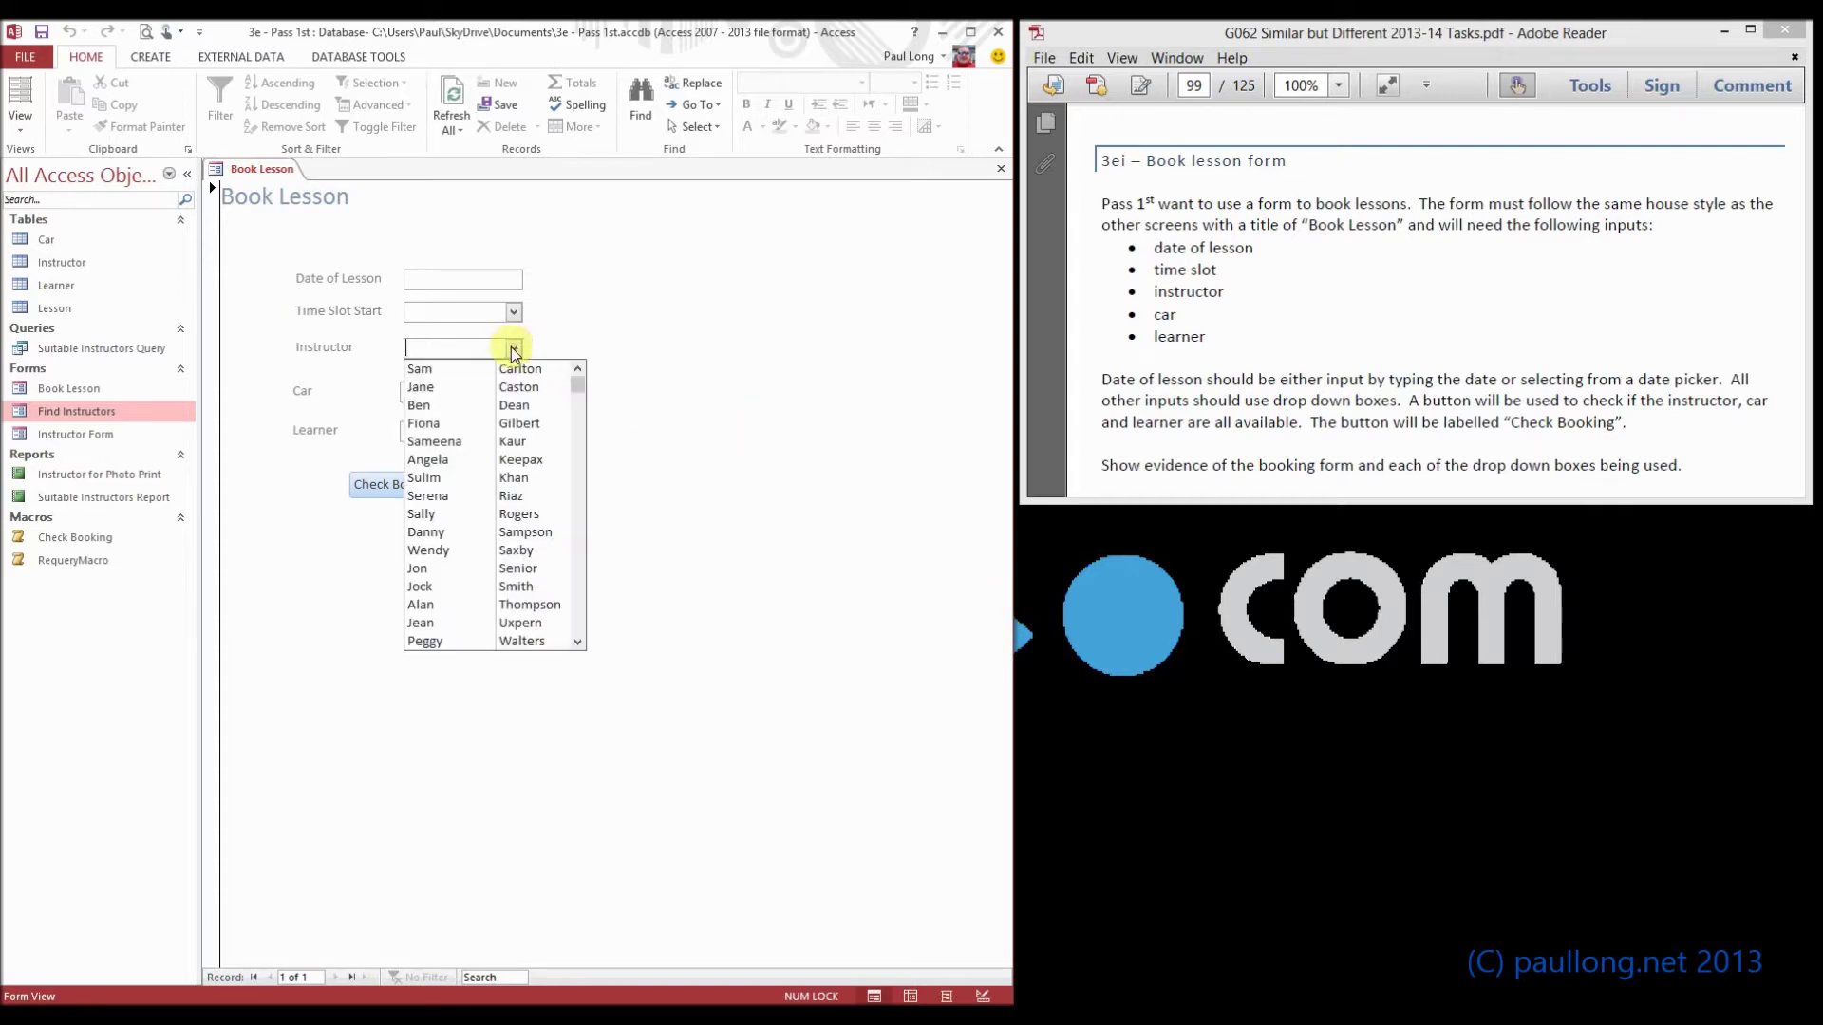
left_click(472, 423)
left_click(452, 345)
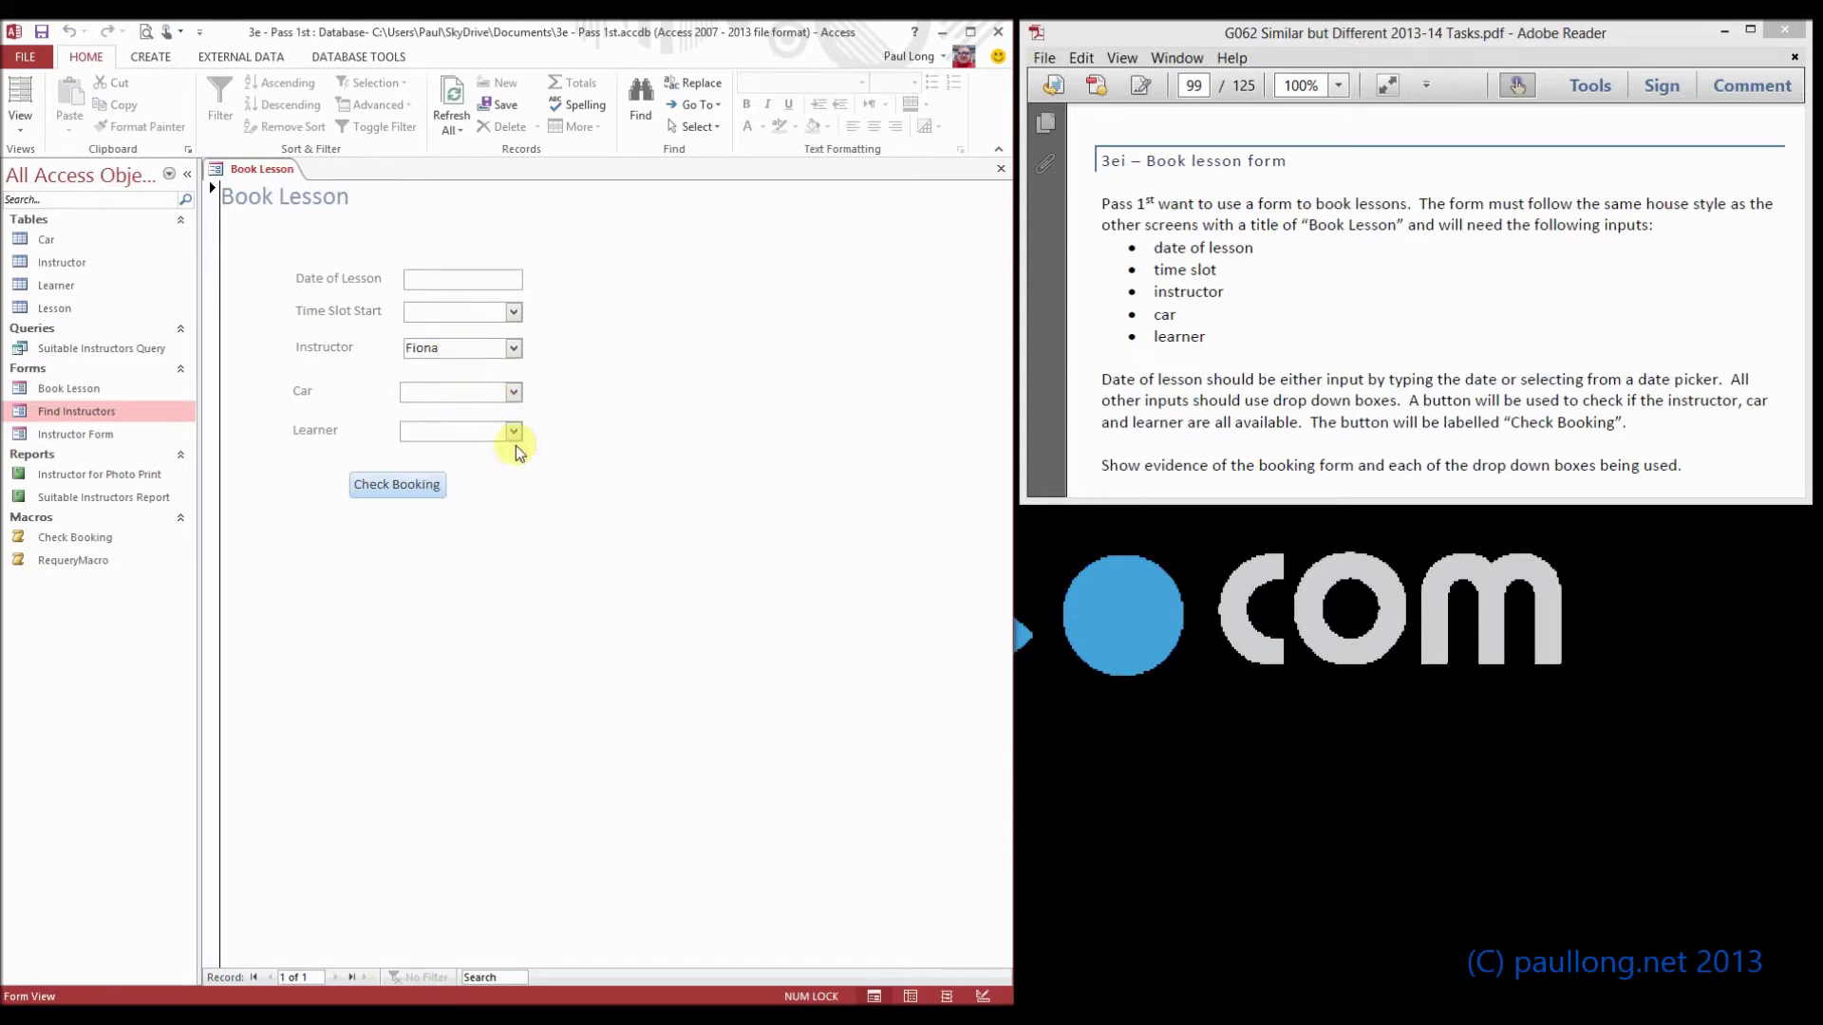
left_click(514, 392)
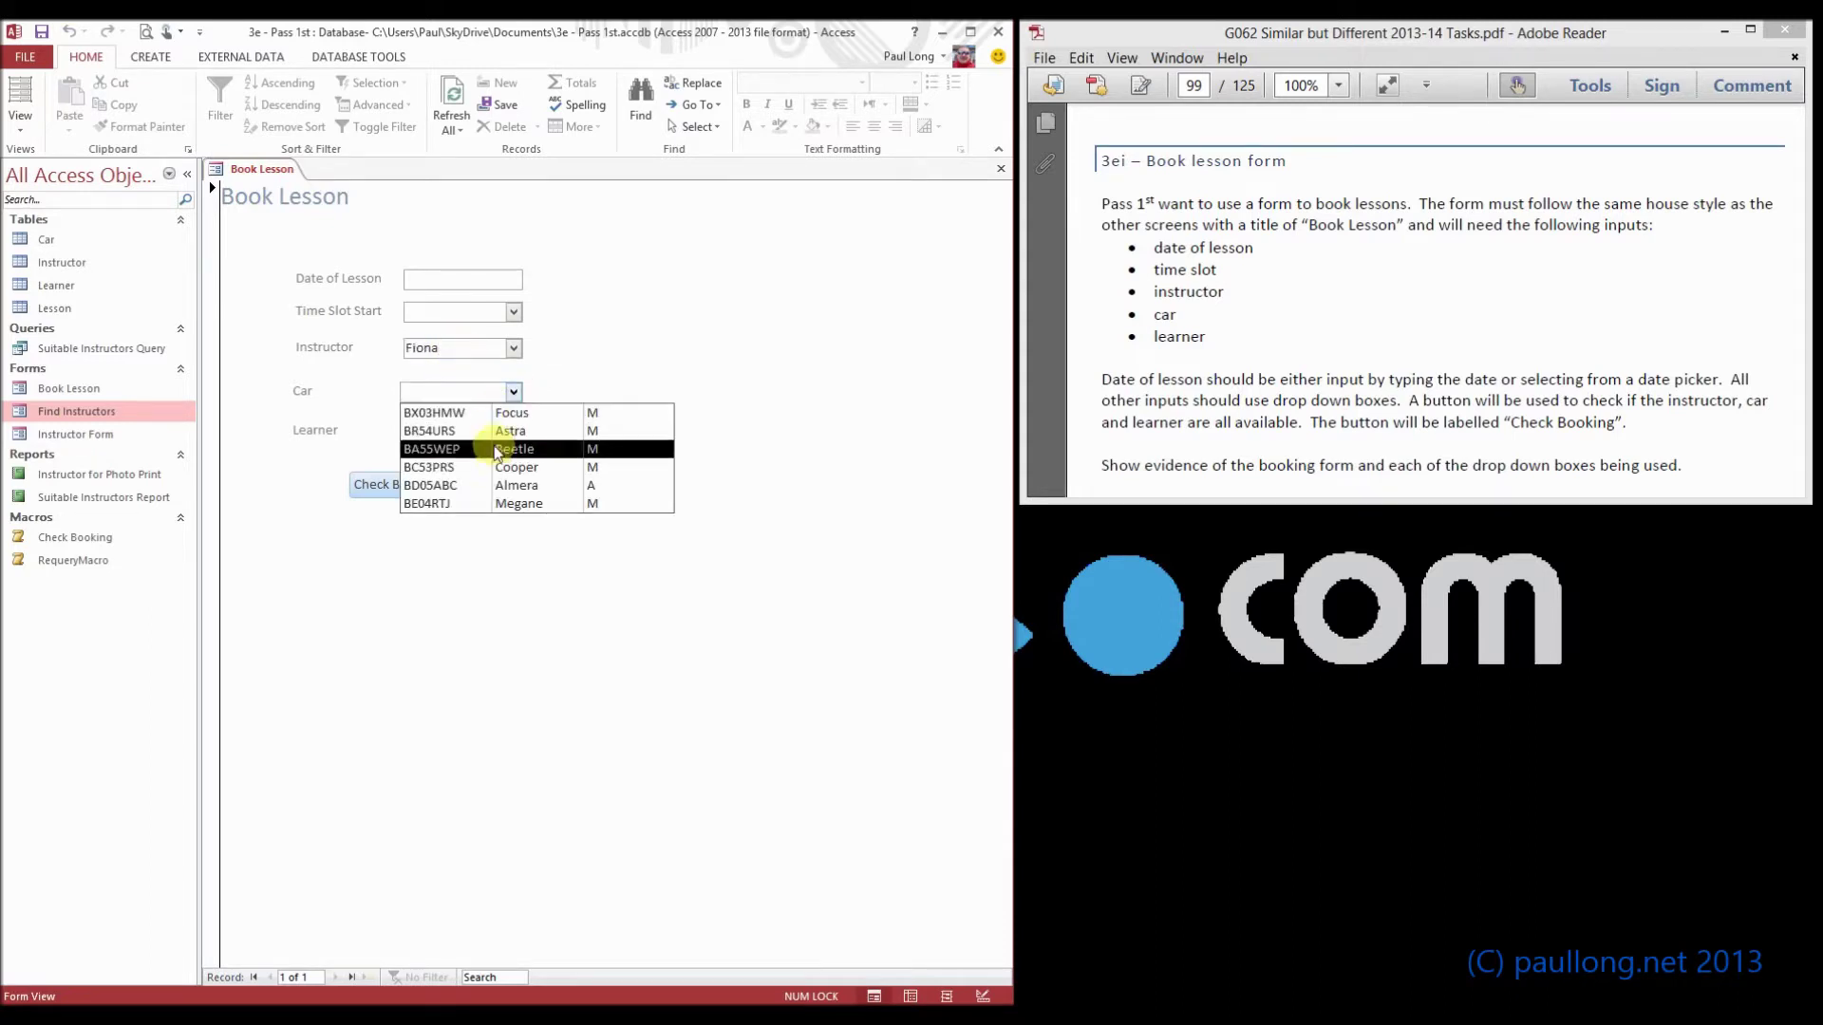
left_click(463, 406)
left_click(466, 396)
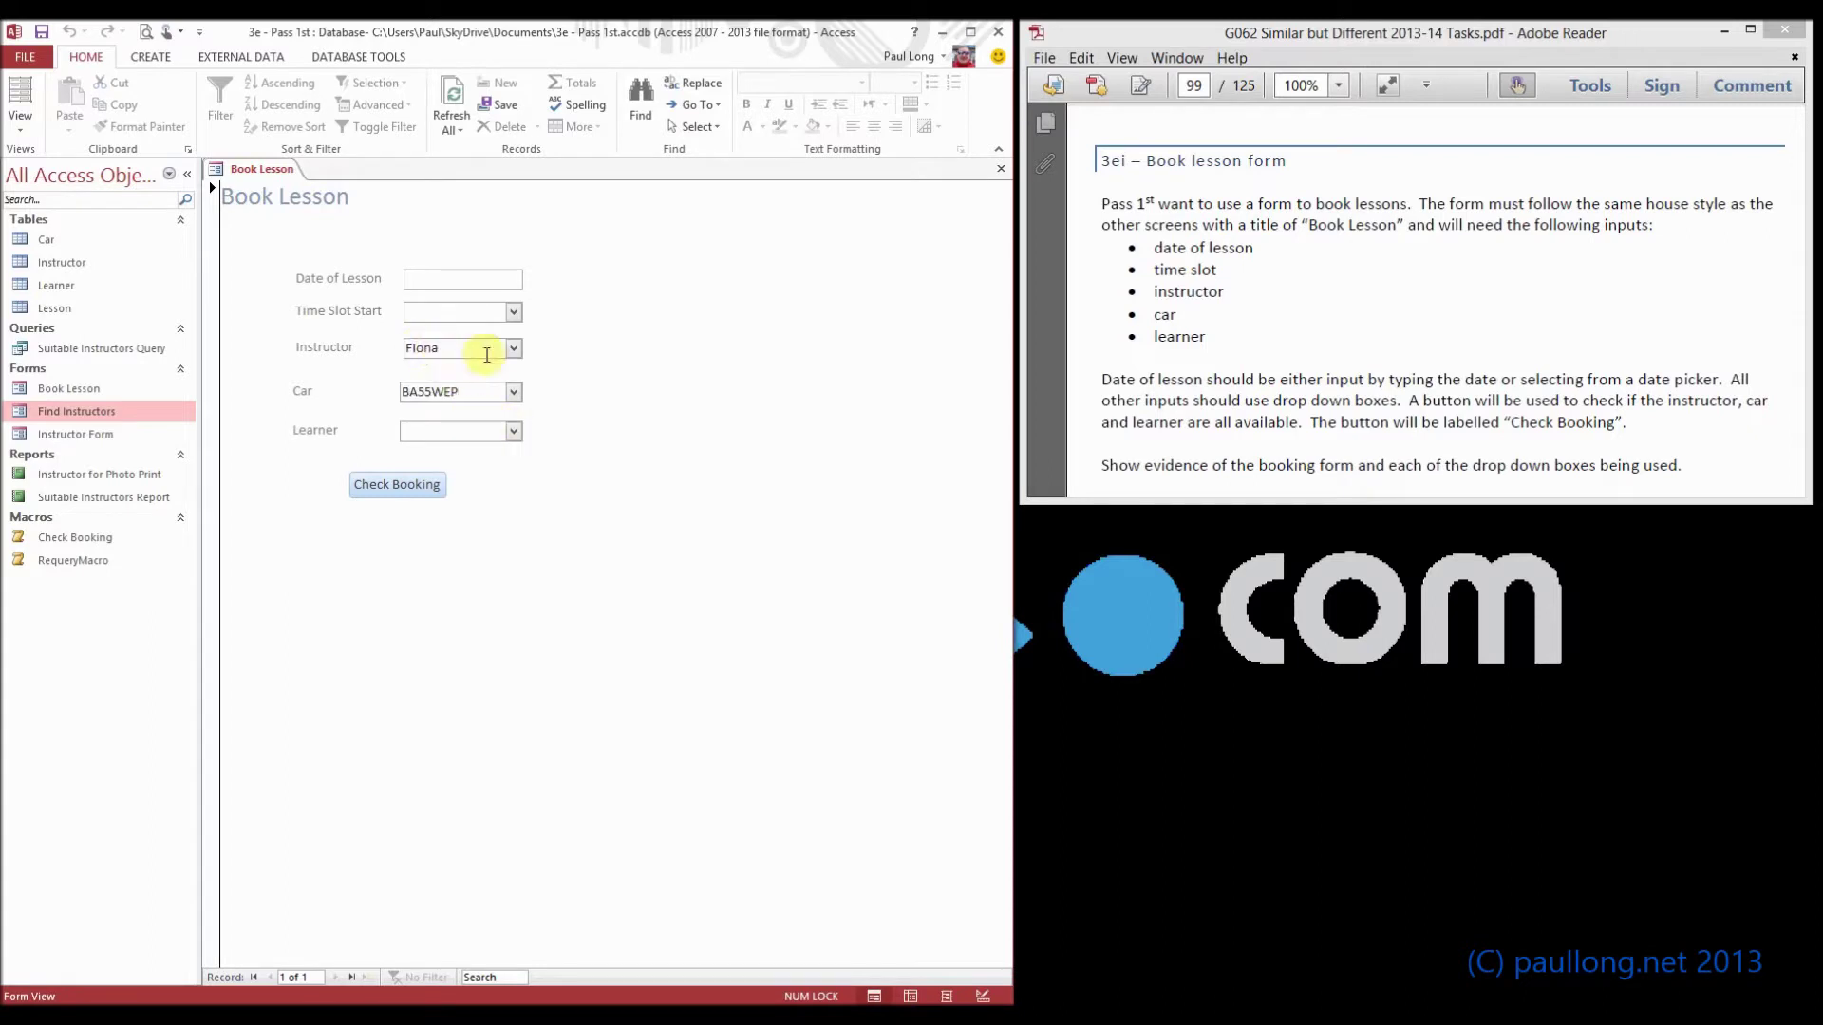
left_click(513, 432)
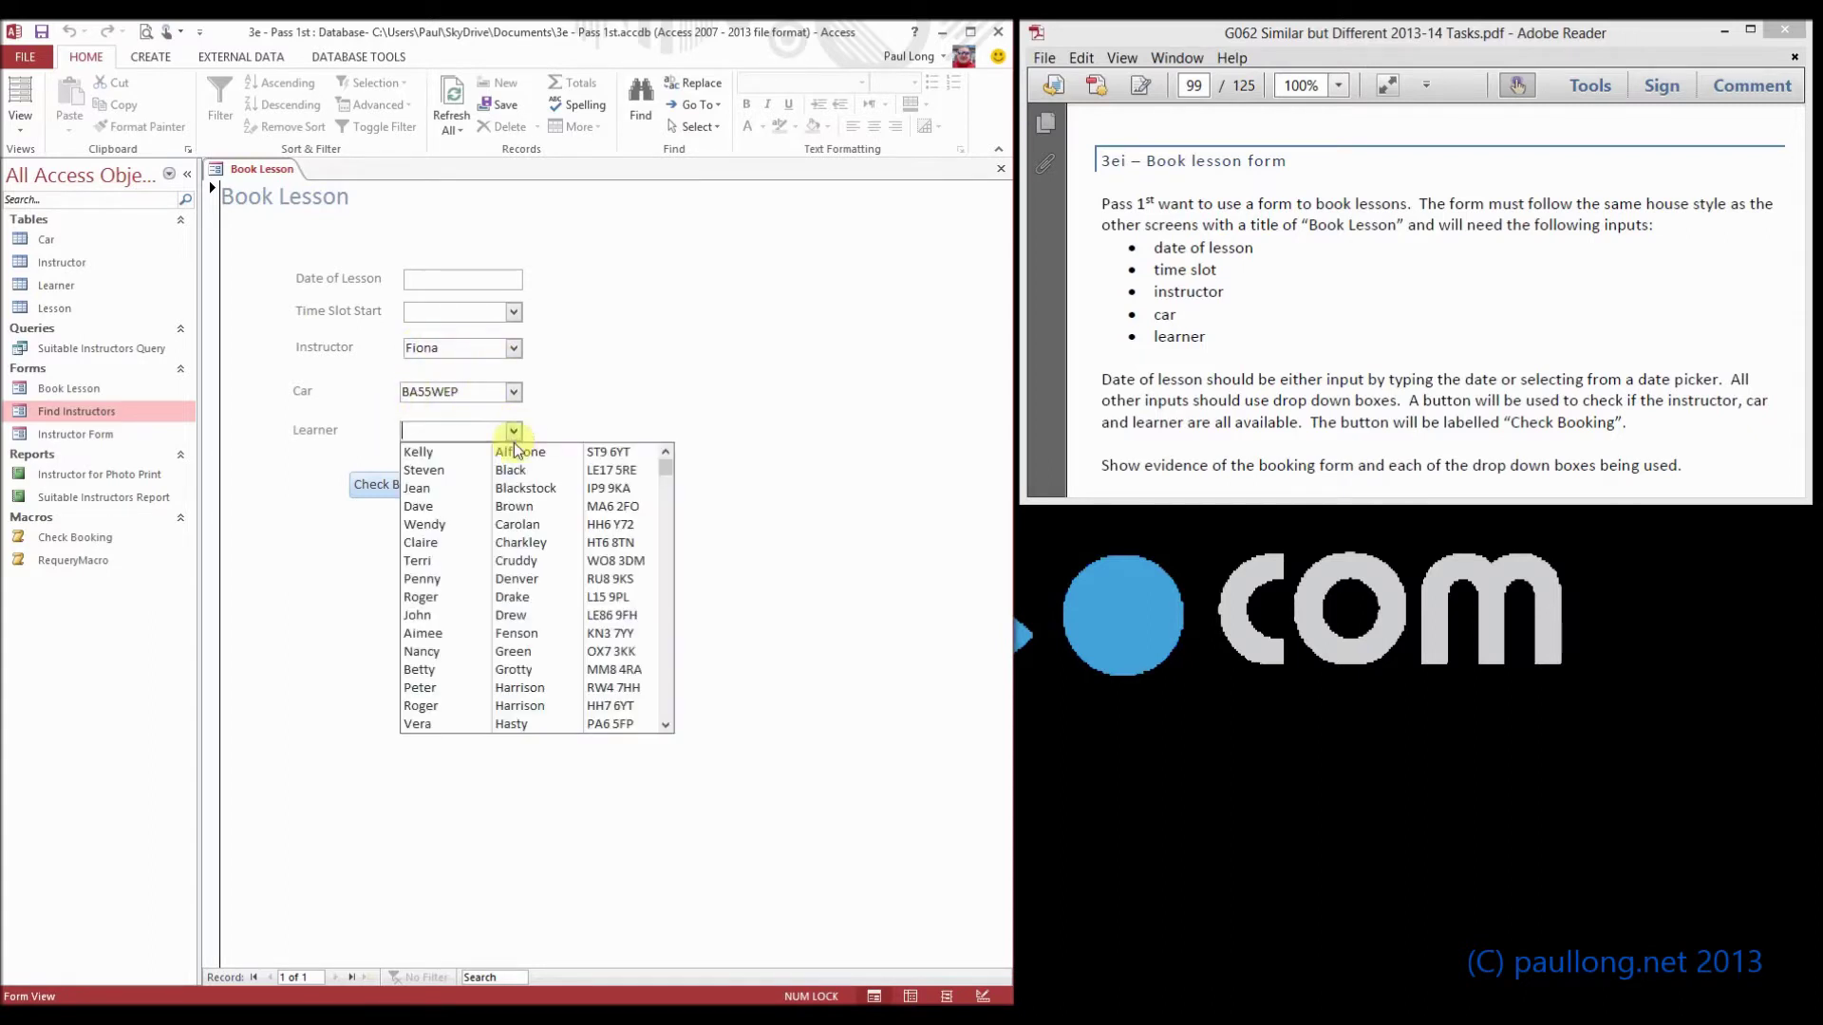
left_click(500, 491)
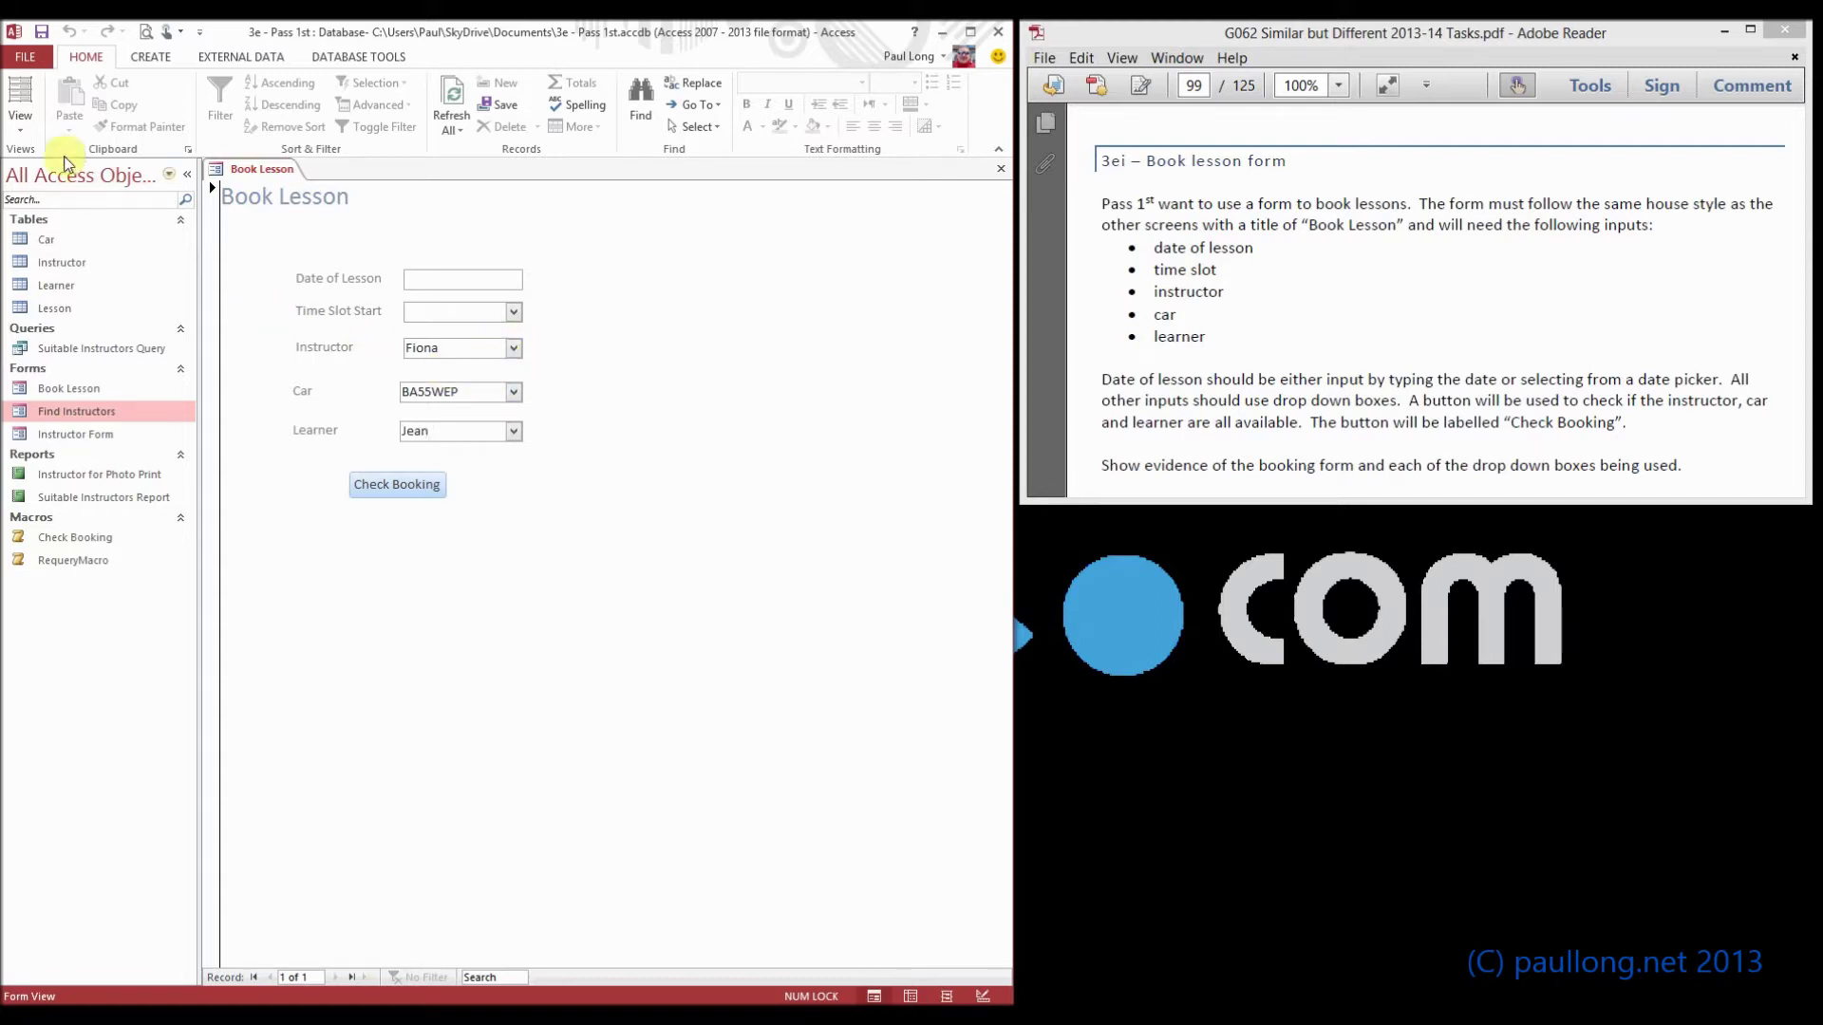
Step: Start a design-view query on the Instructor table with InstructorID, Forename and Surname in the grid
left_click(150, 57)
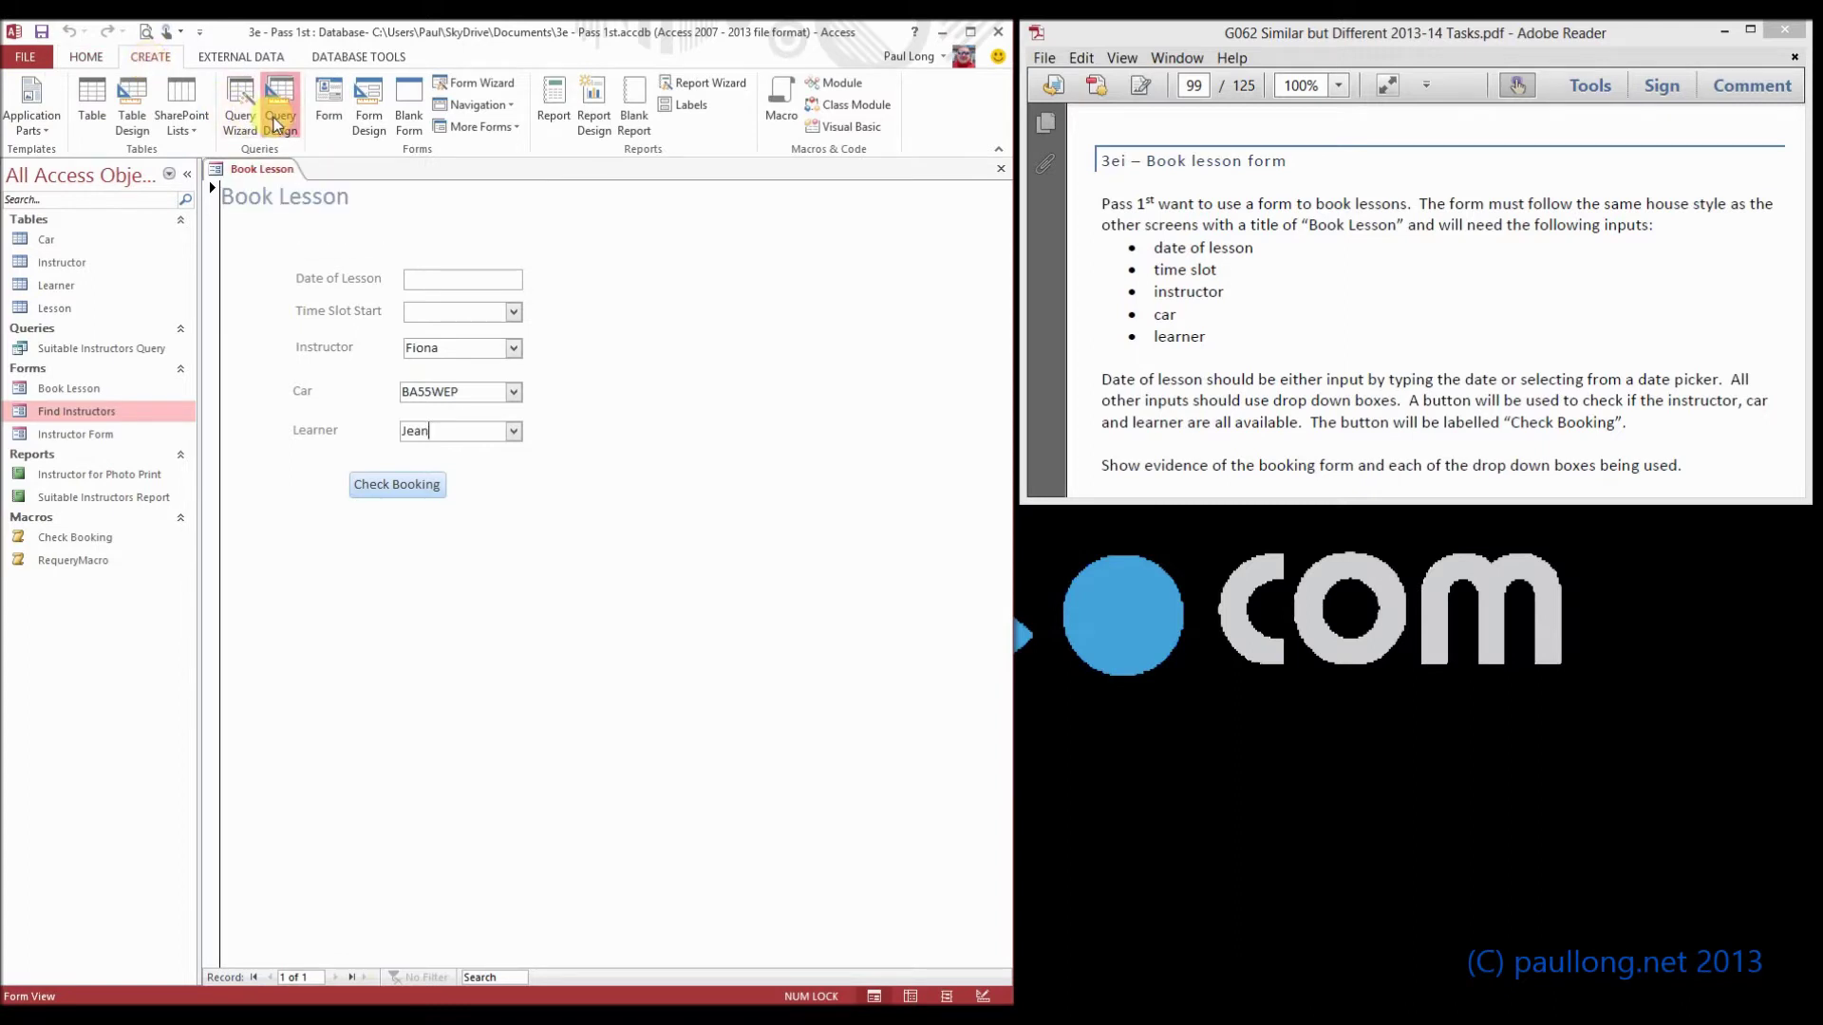
left_click(277, 125)
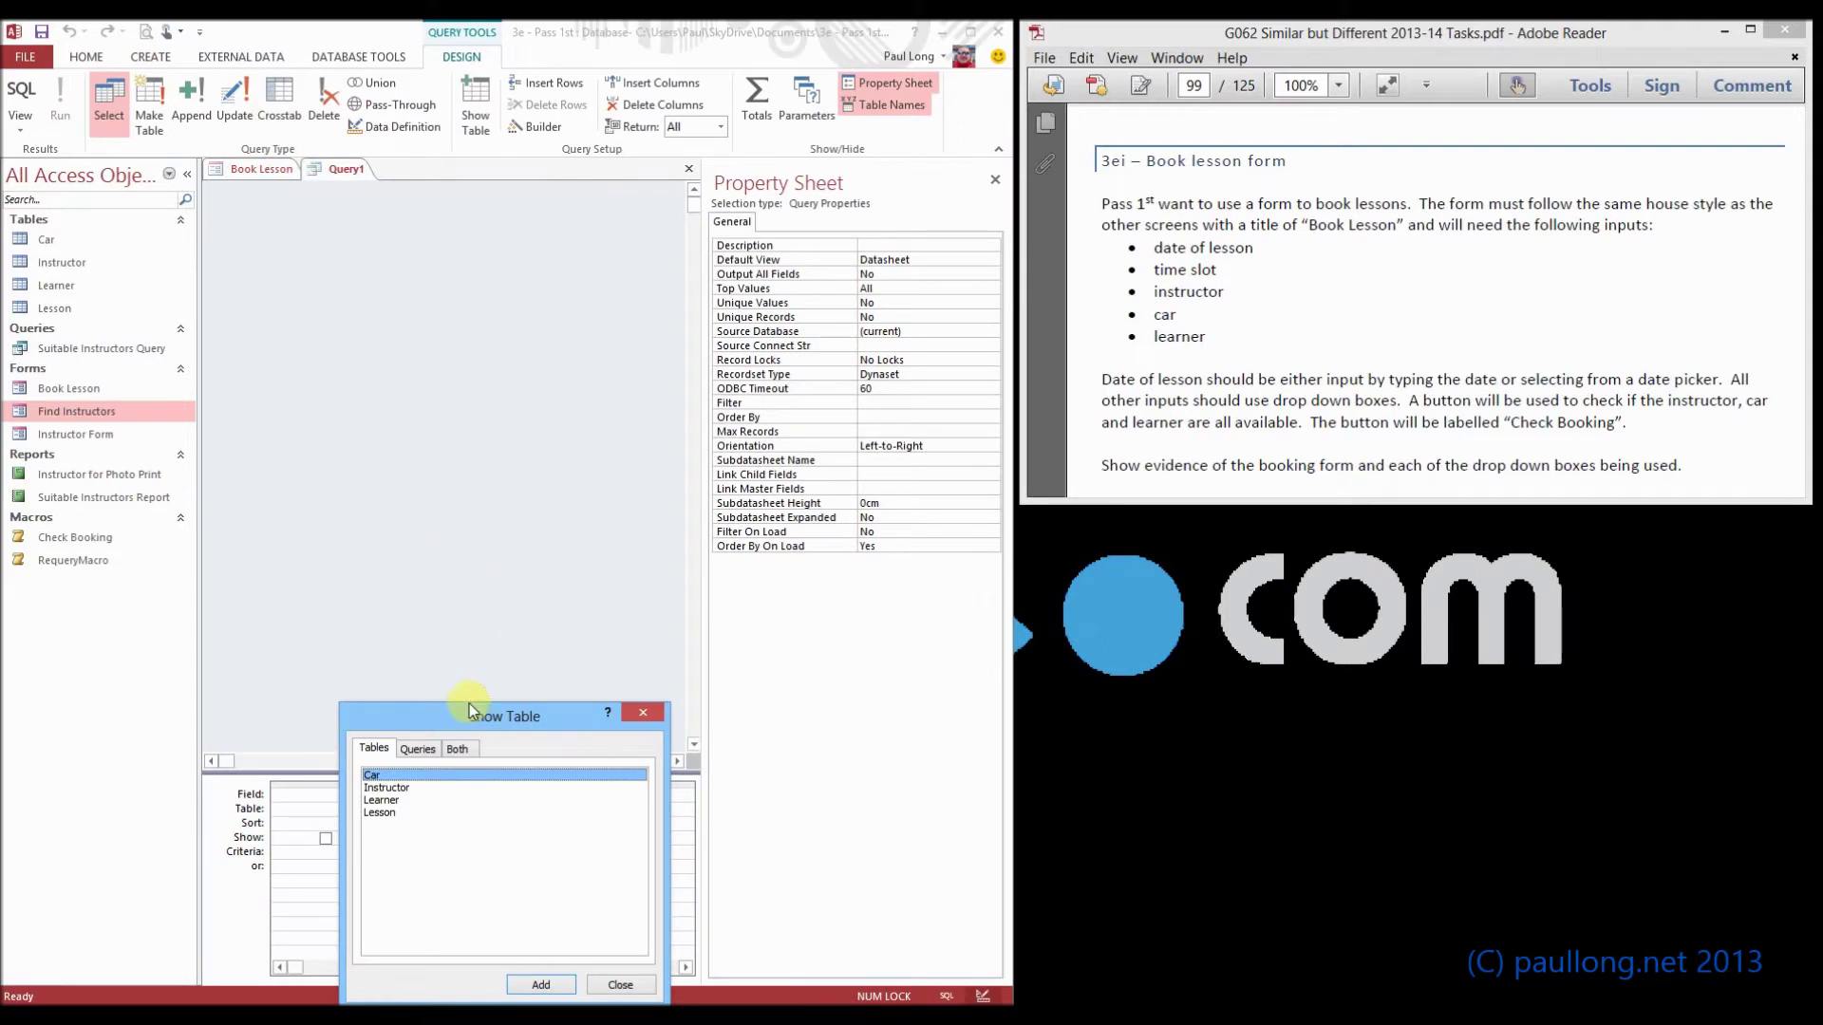
left_click_drag(469, 703, 480, 366)
left_click(408, 434)
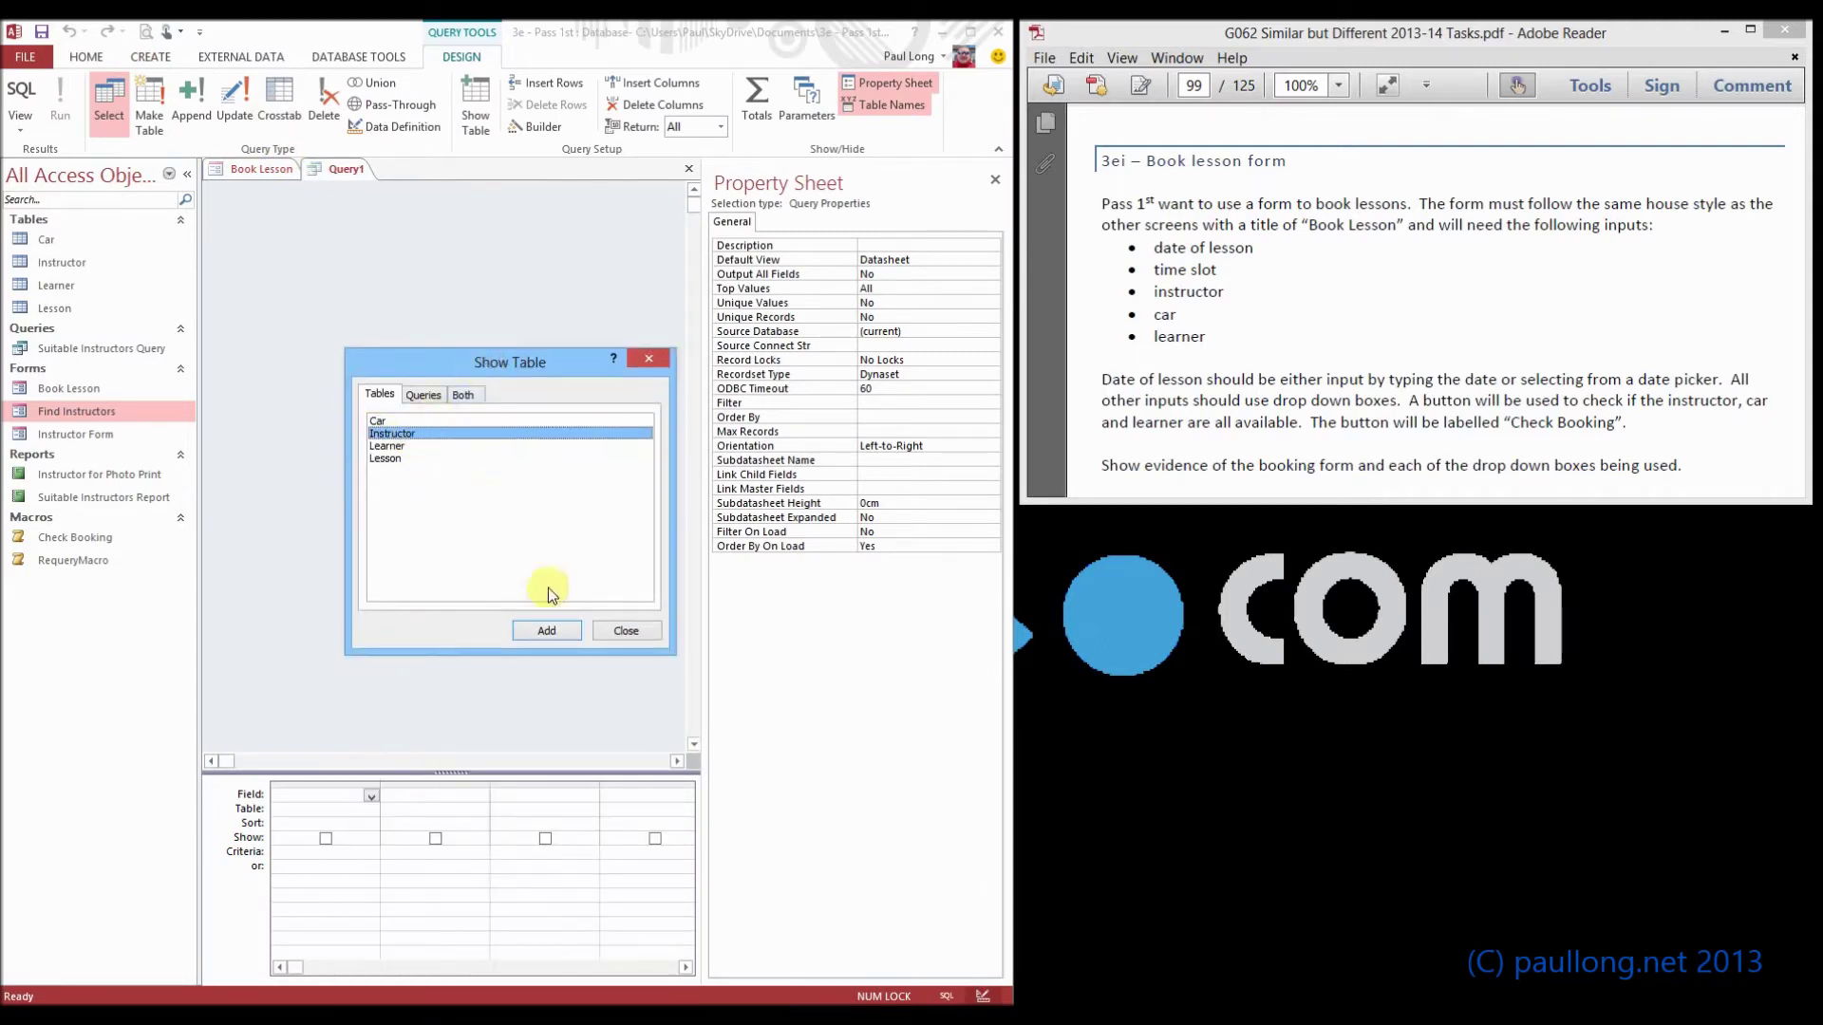
left_click(546, 631)
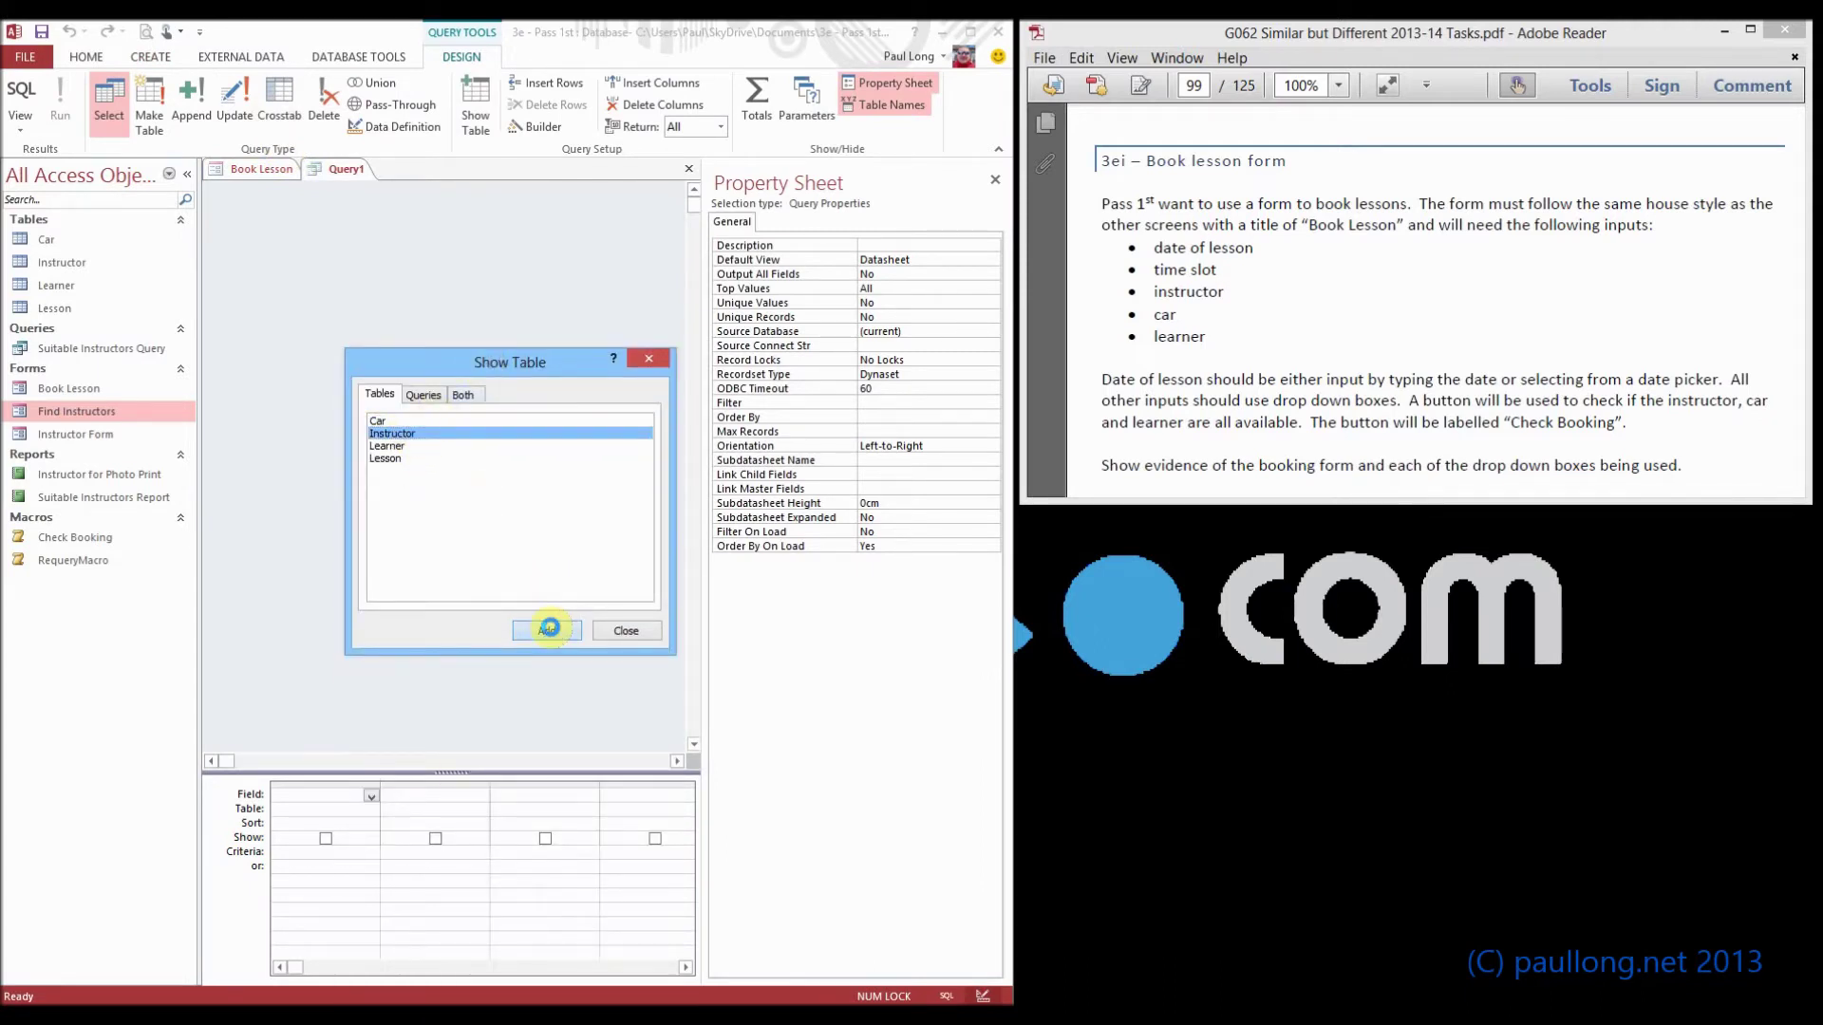
left_click(640, 636)
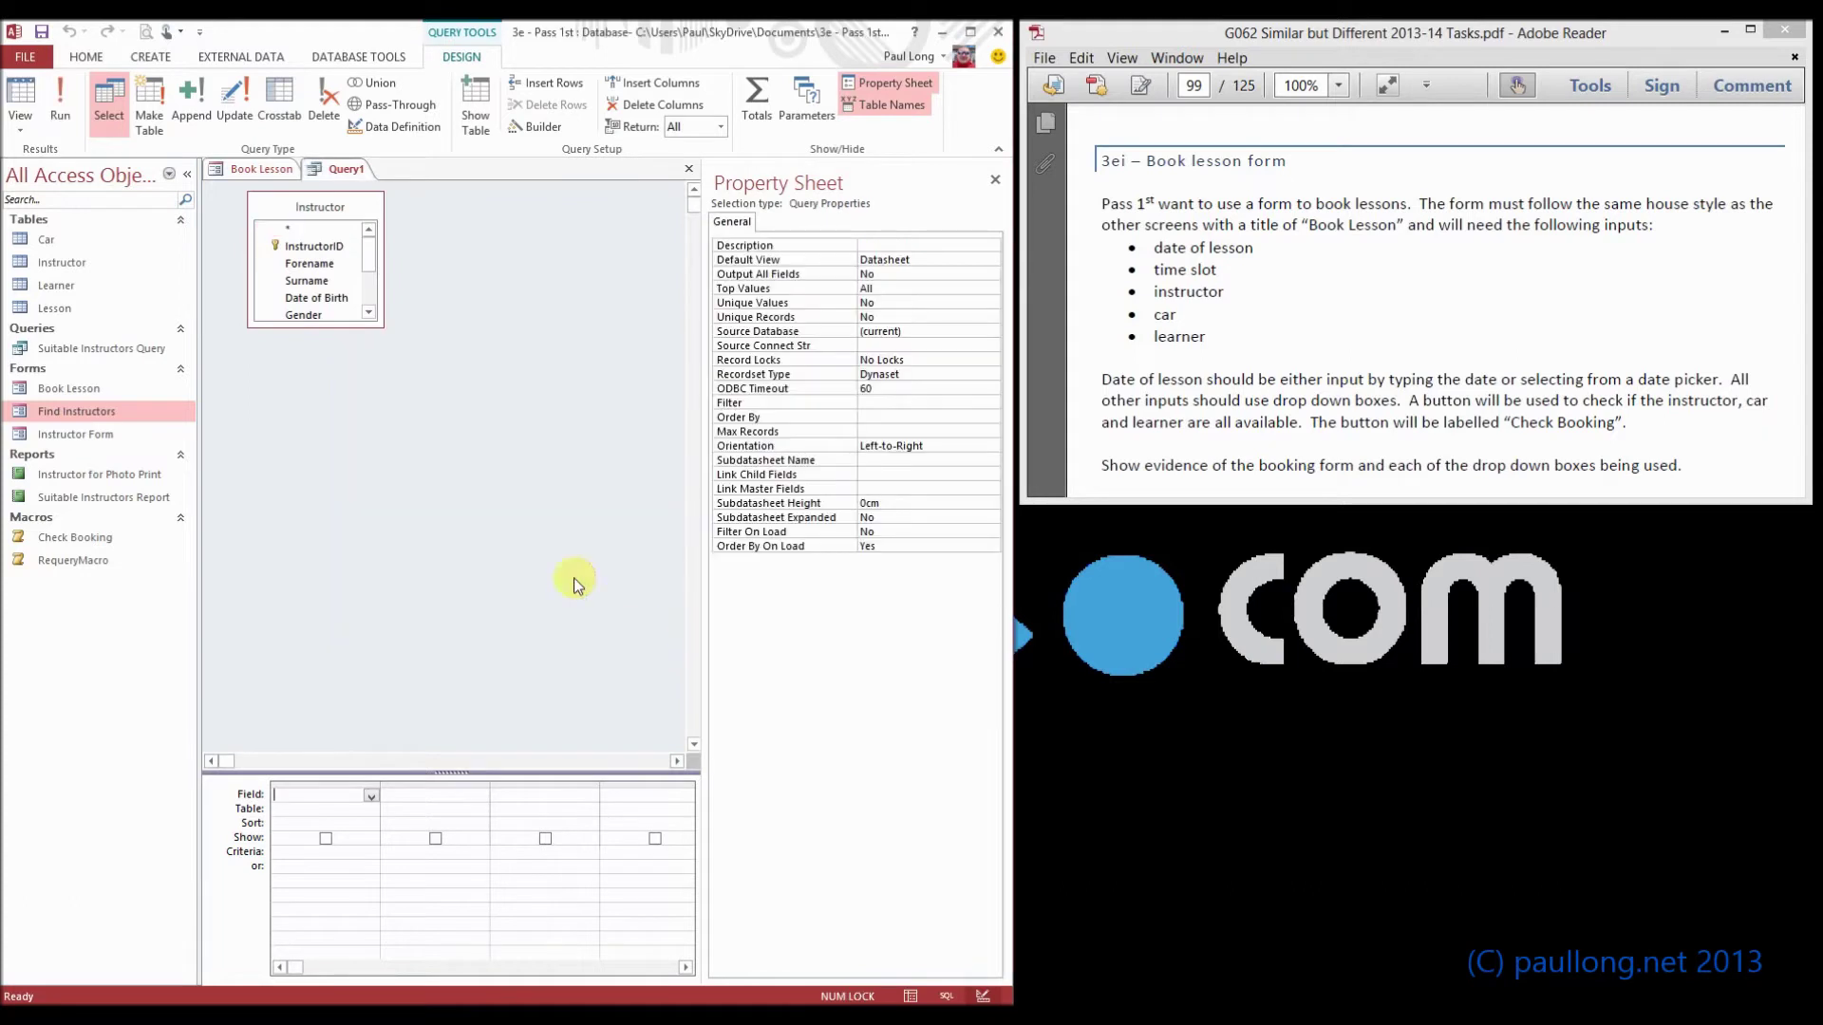
left_click(321, 247)
left_click(321, 280, "shift")
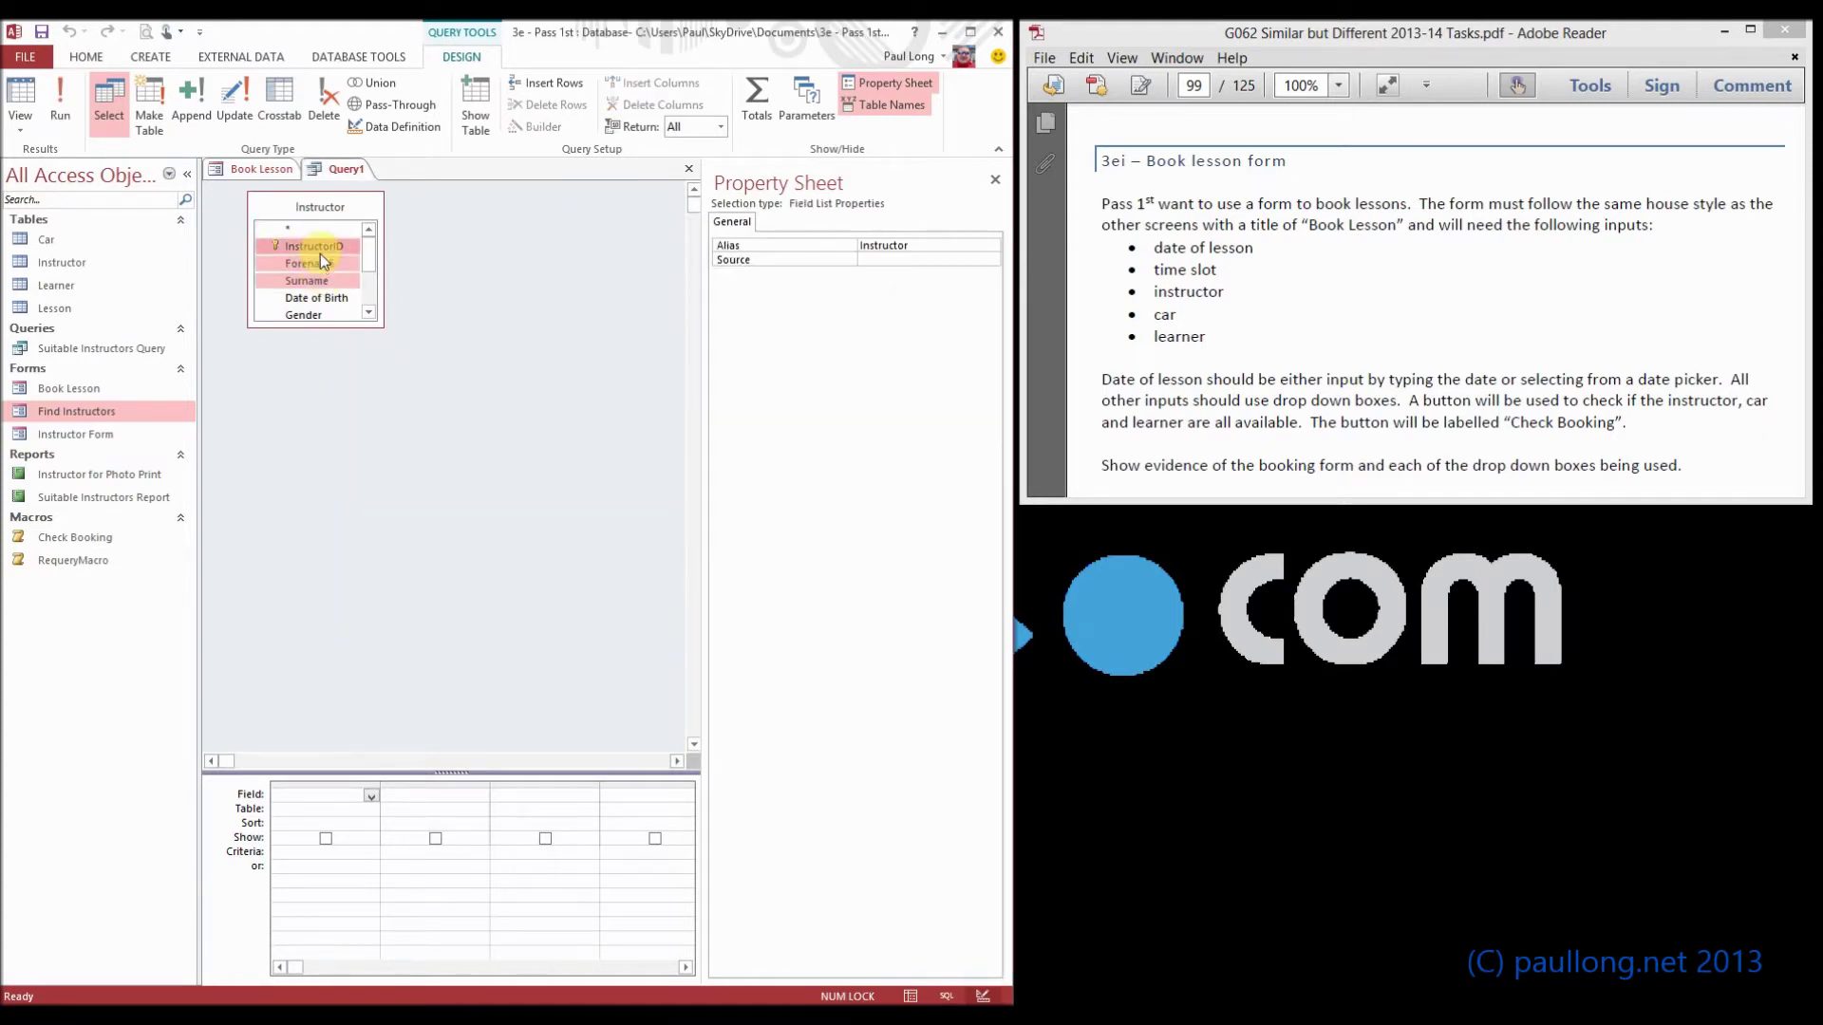
left_click_drag(321, 250, 348, 803)
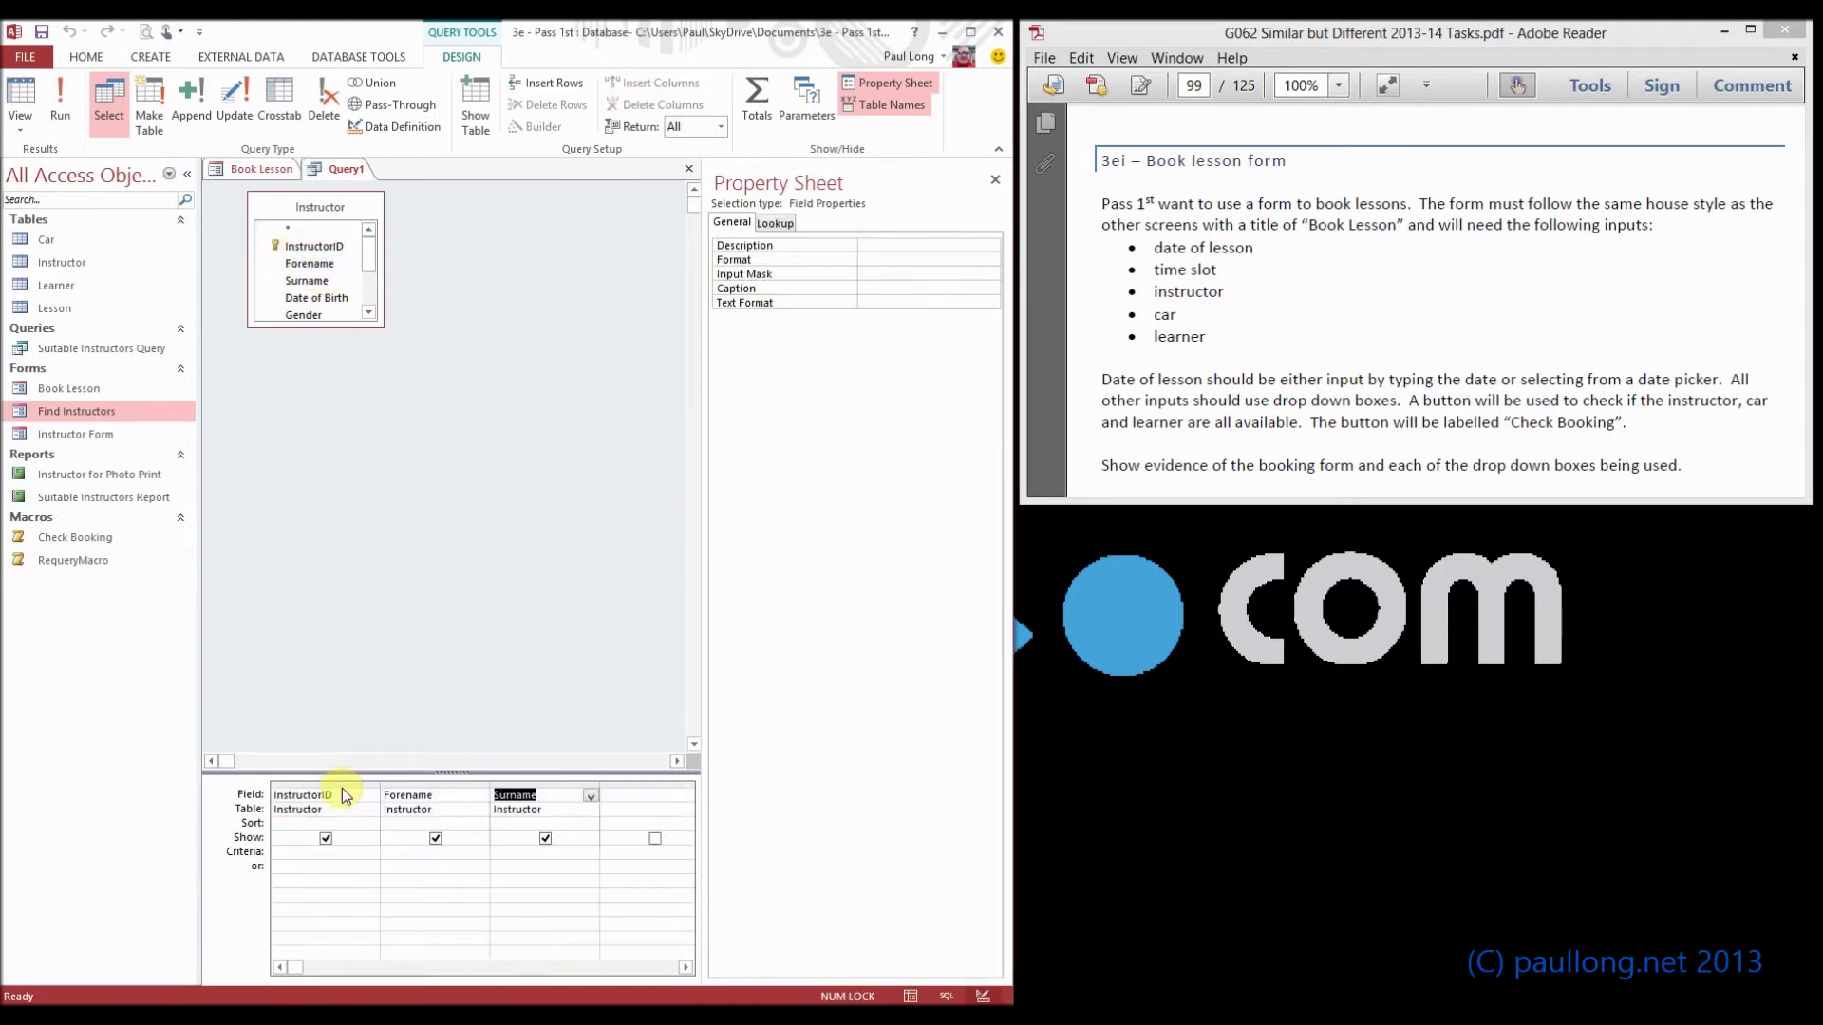
Step: Add a calculated column FullName: Forename & " " & Surname to the query
left_click(549, 800)
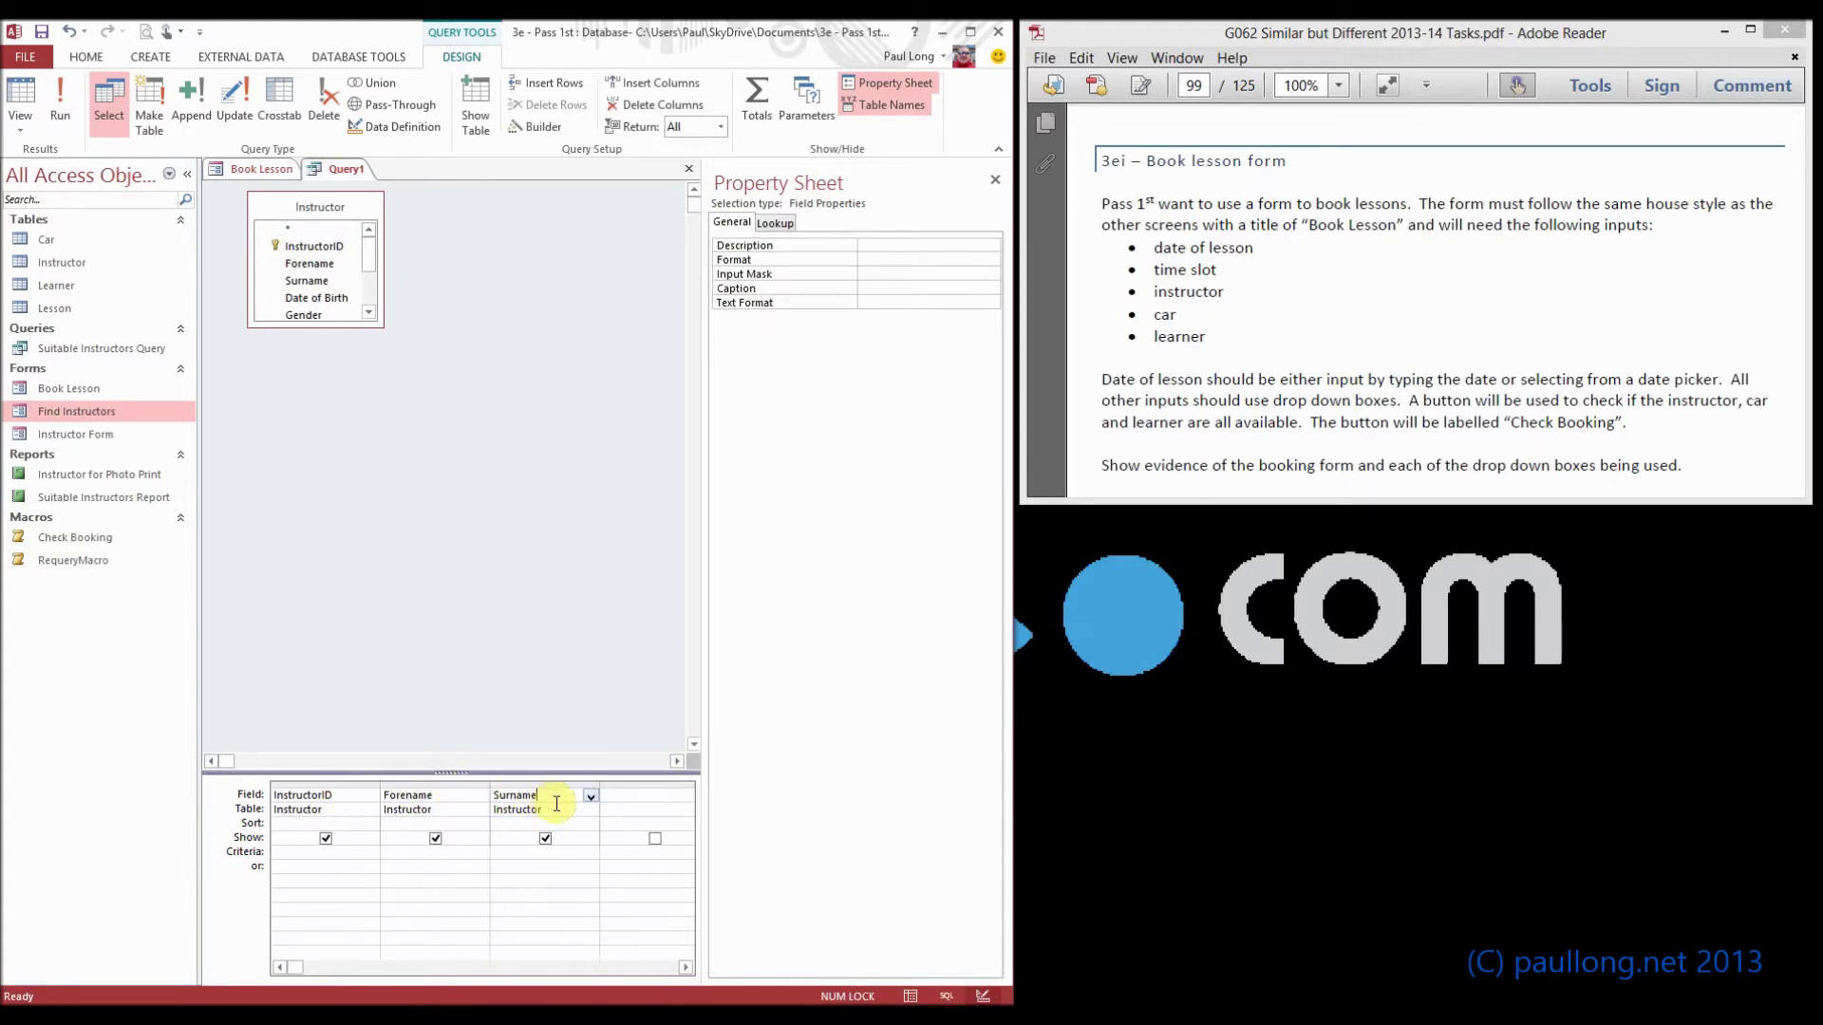
left_click(634, 800)
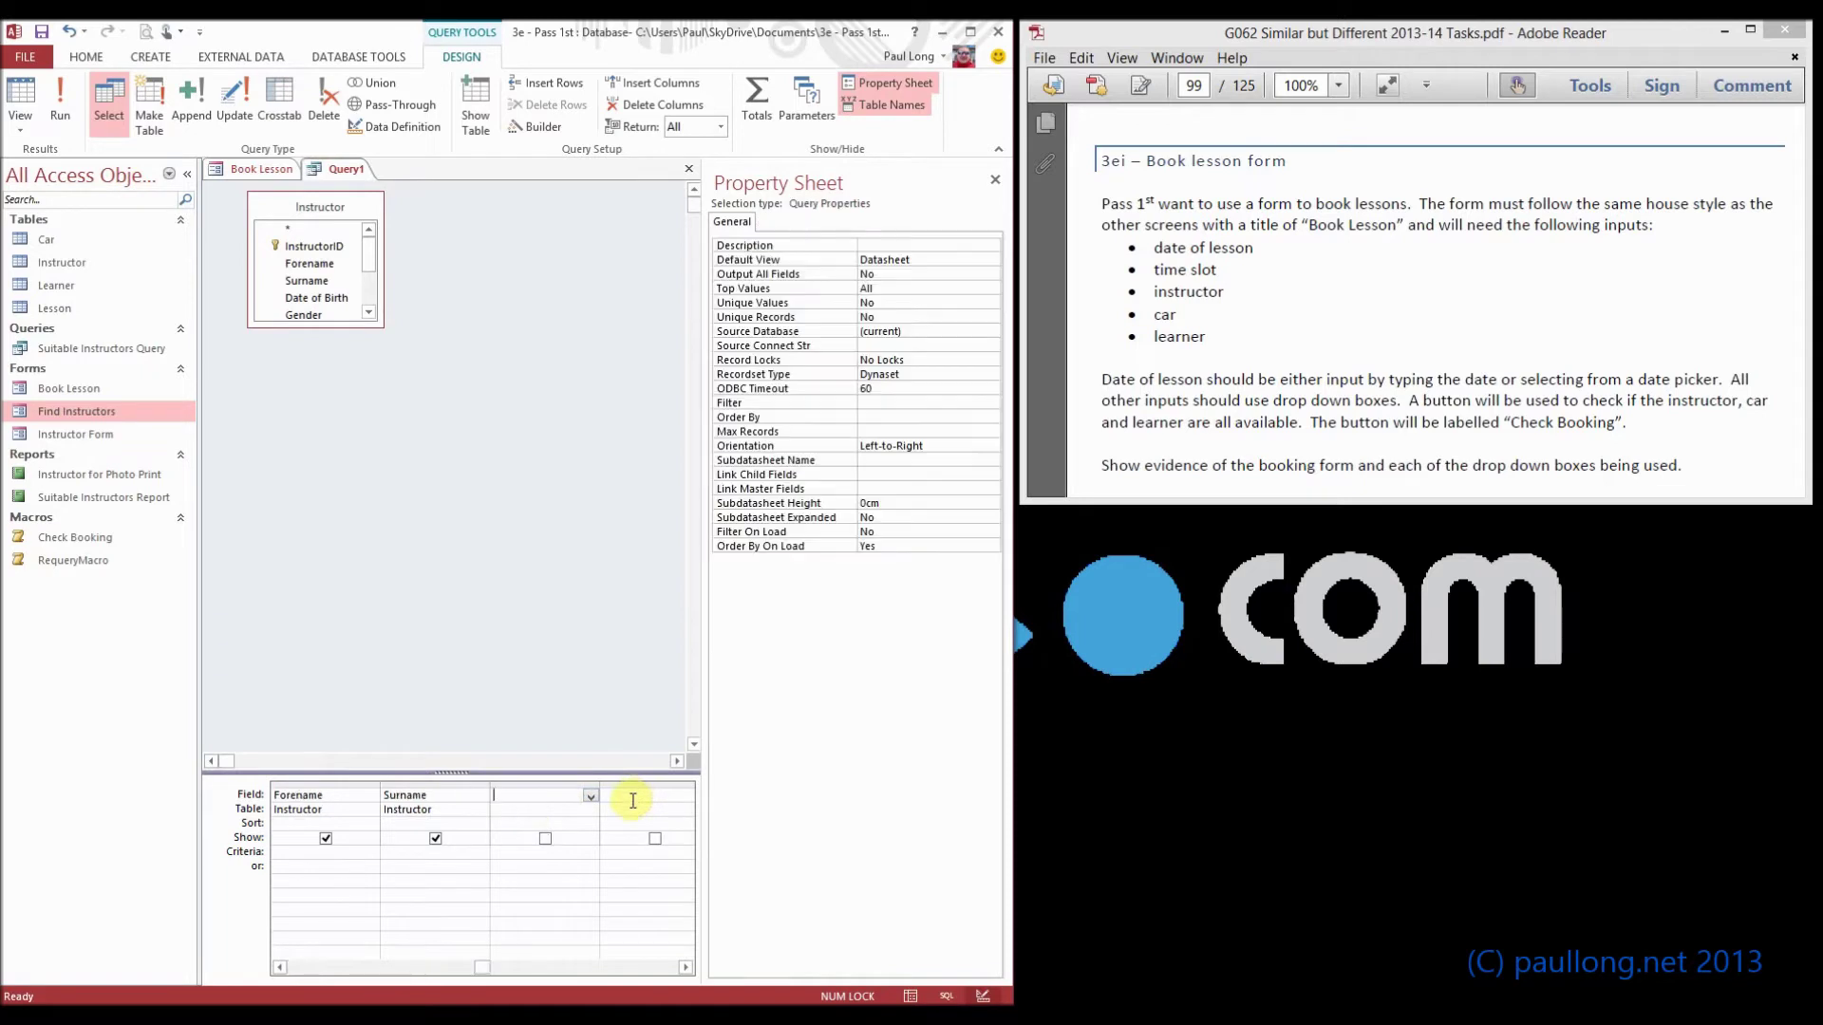
left_click(280, 967)
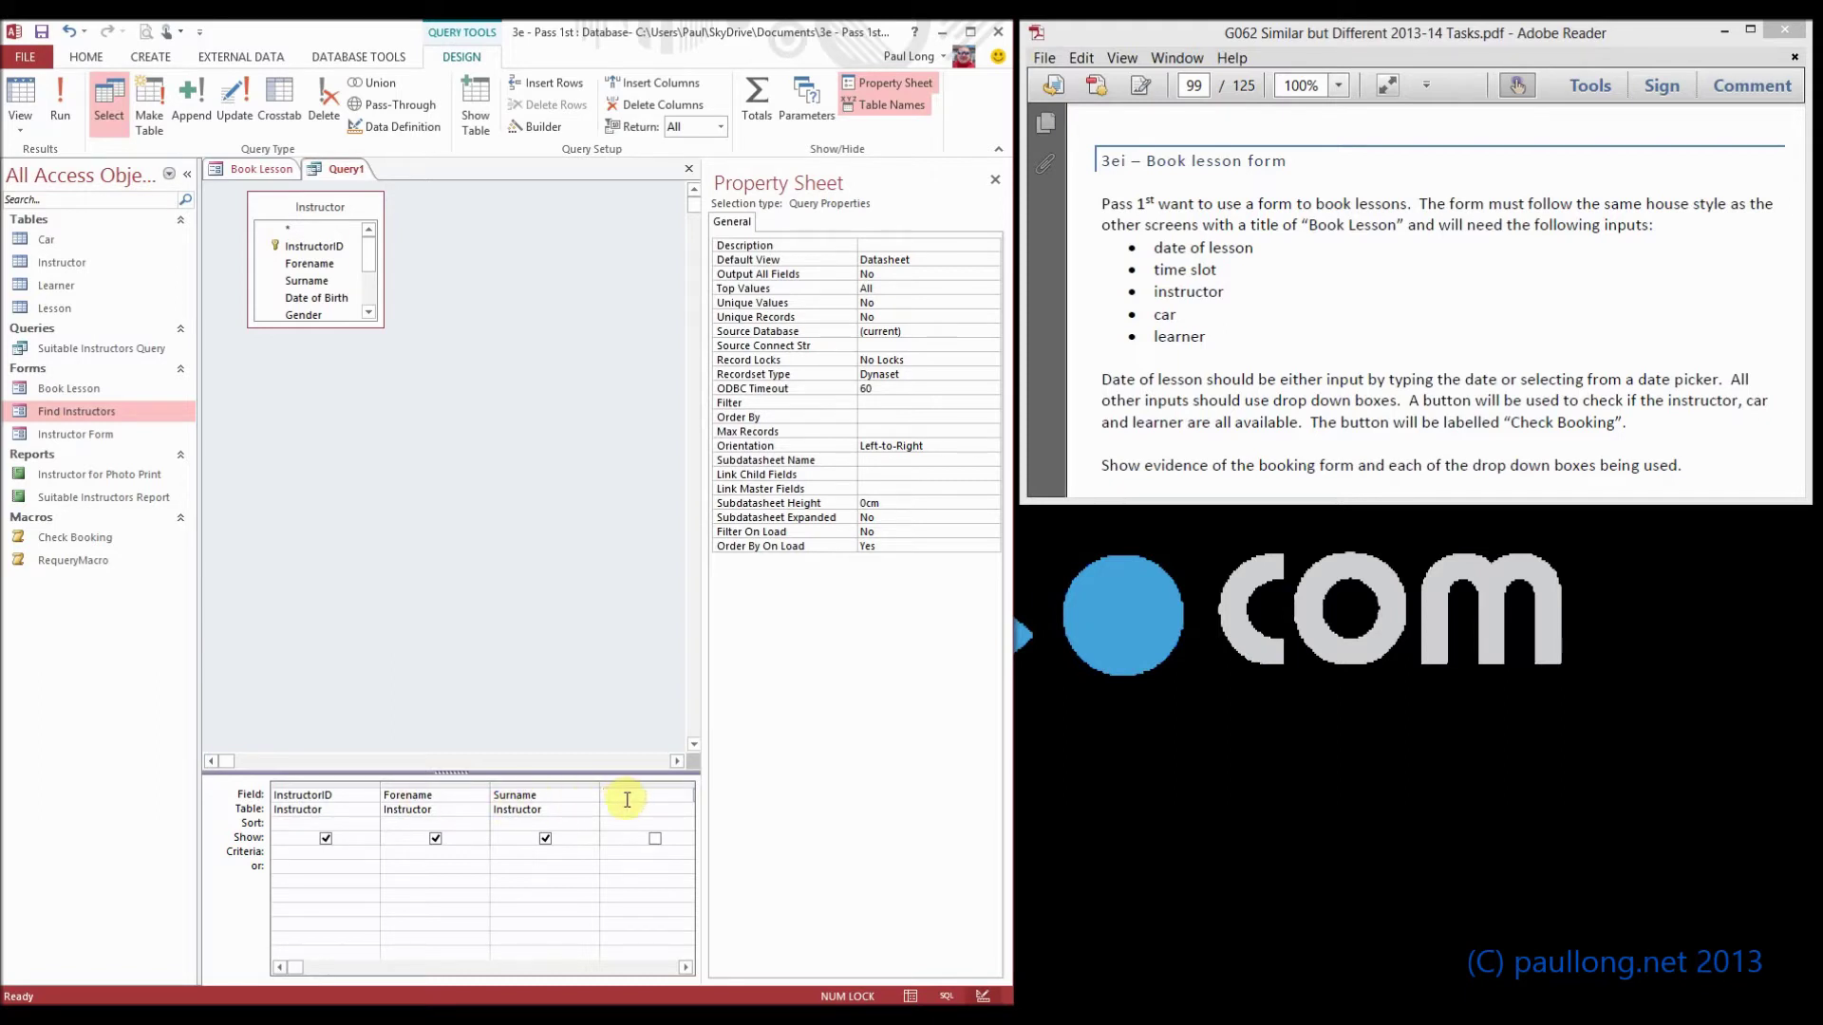
type("Fo")
key("BackSpace")
key("BackSpace")
key("BackSpace")
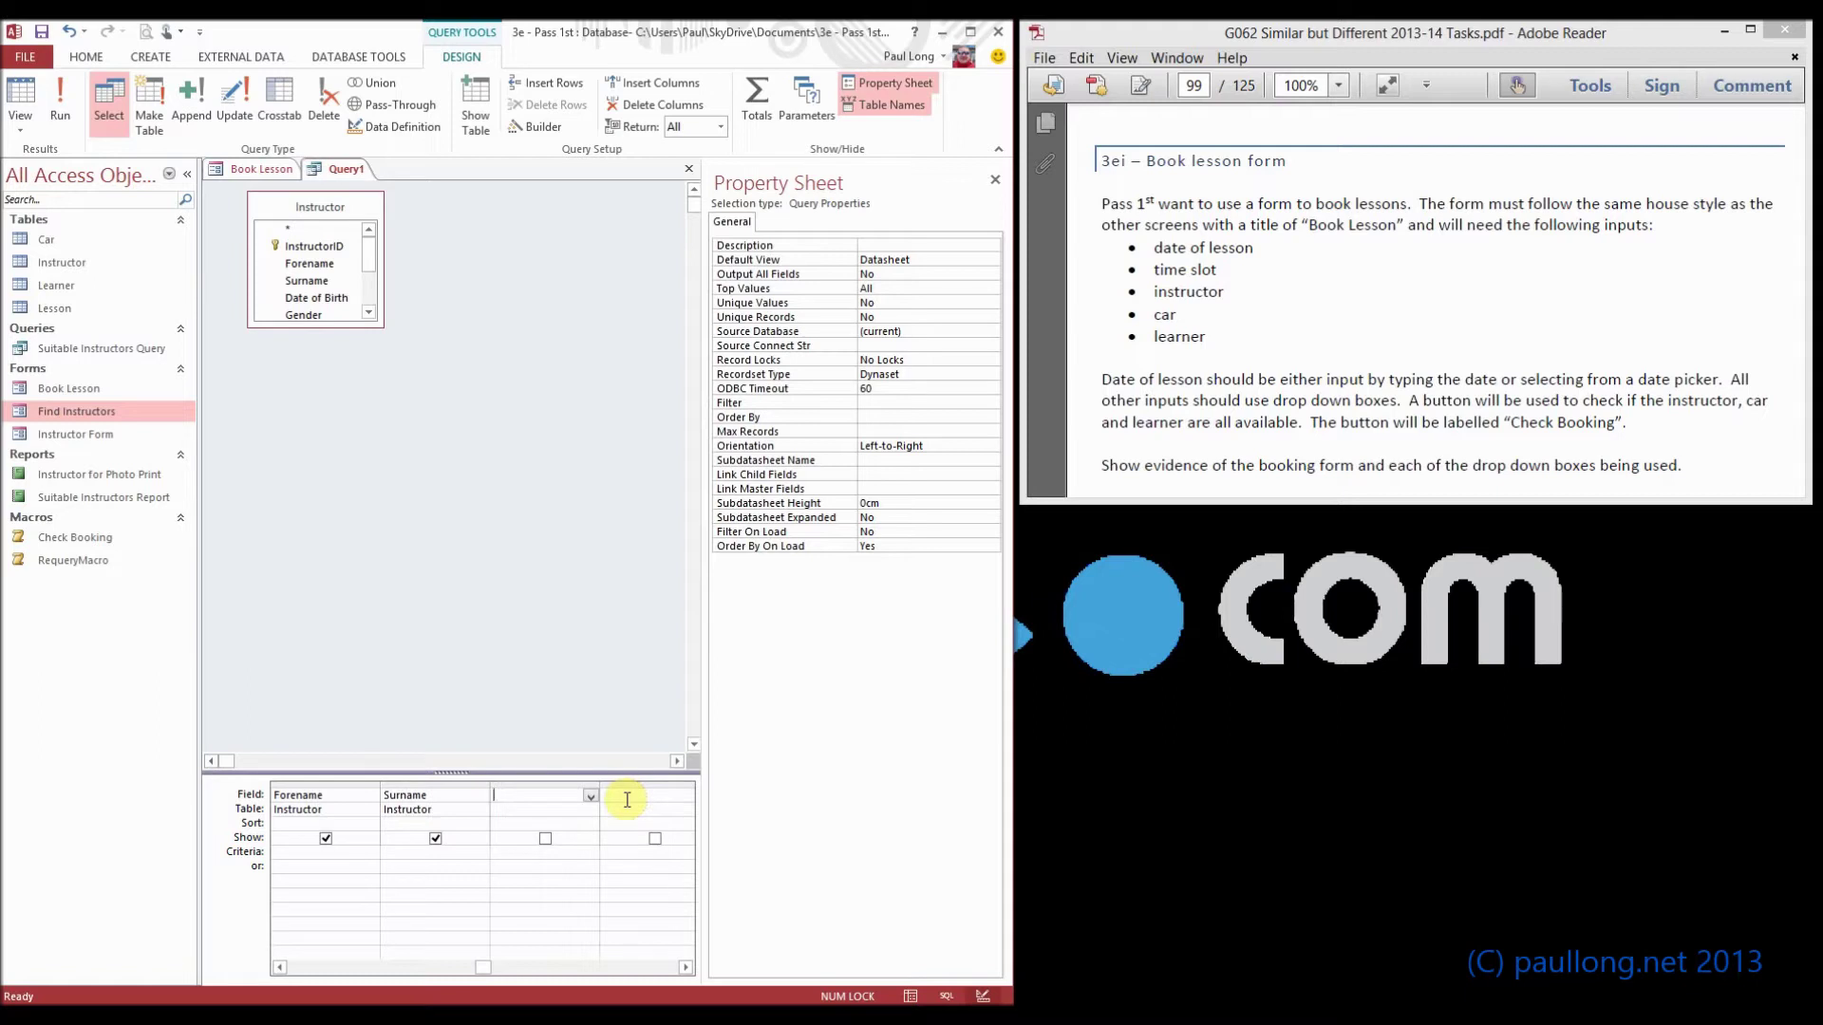
type("Ful")
type("lName: Forename")
type(" & \"")
type(" \" & Surname")
left_click(627, 800)
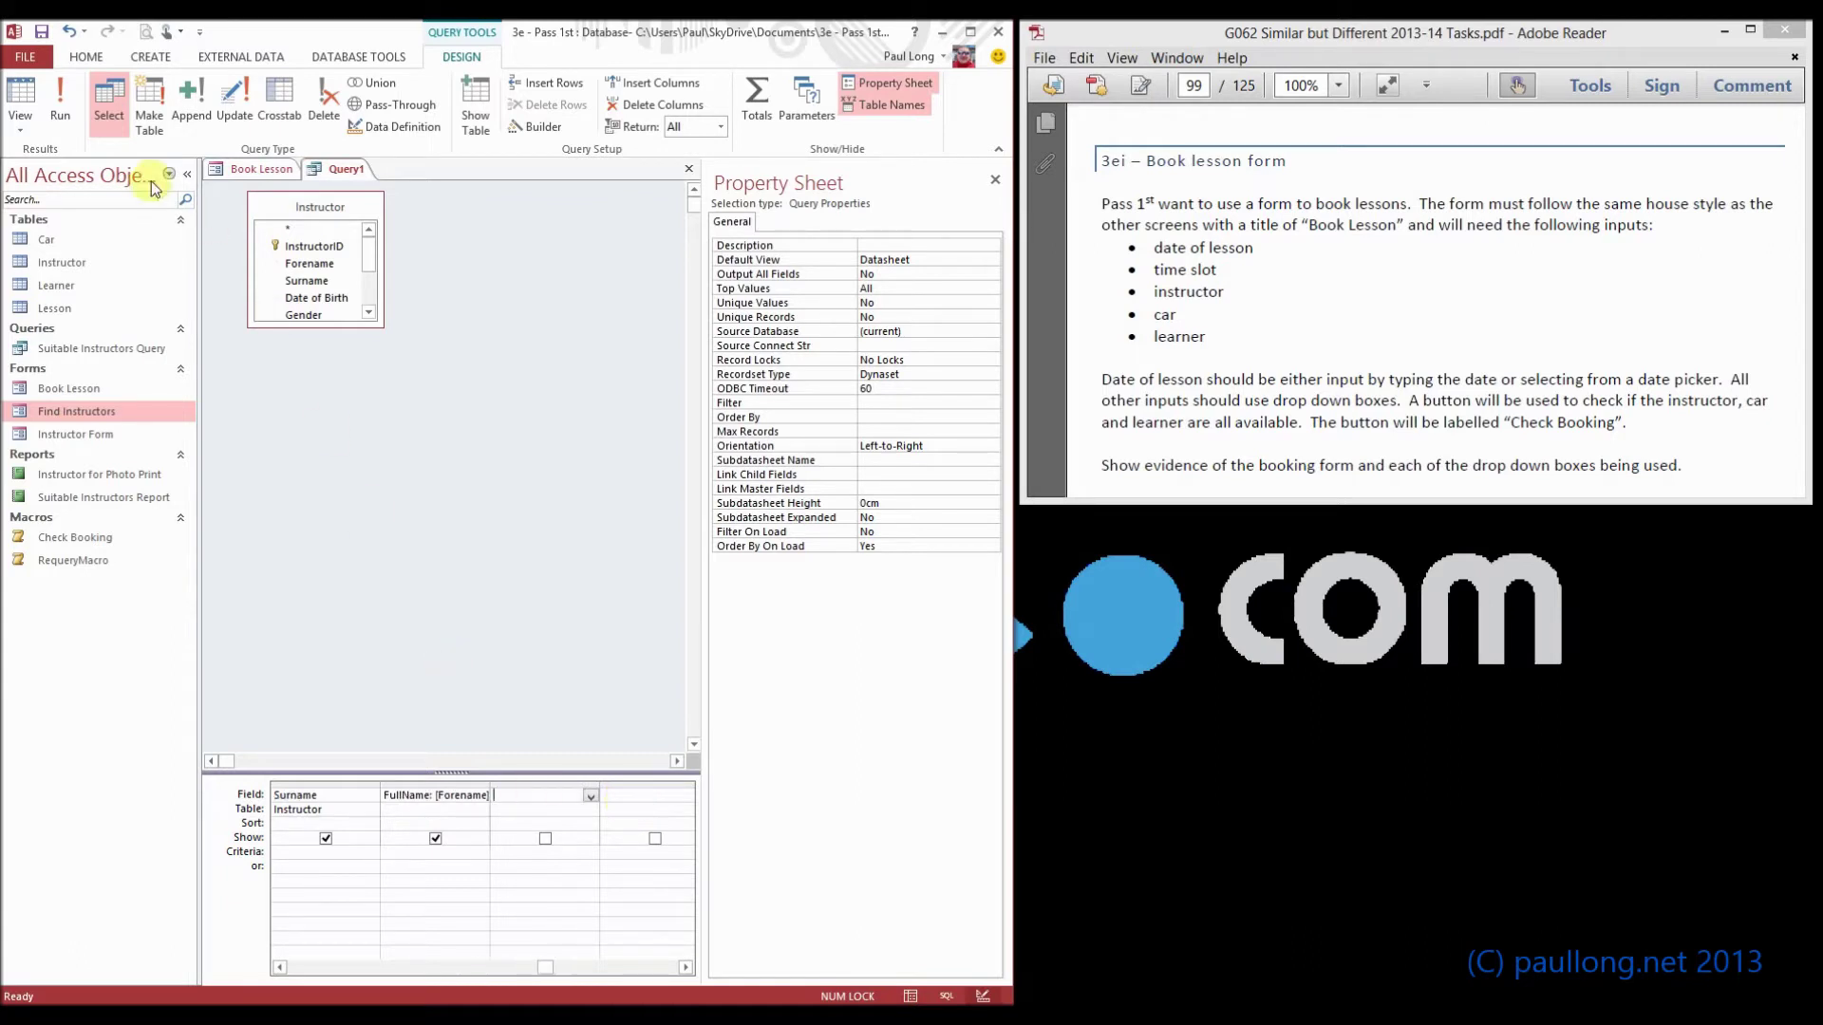
Step: Run the query, widen the FullName column, and save it as InstructorComboQuery
left_click(21, 99)
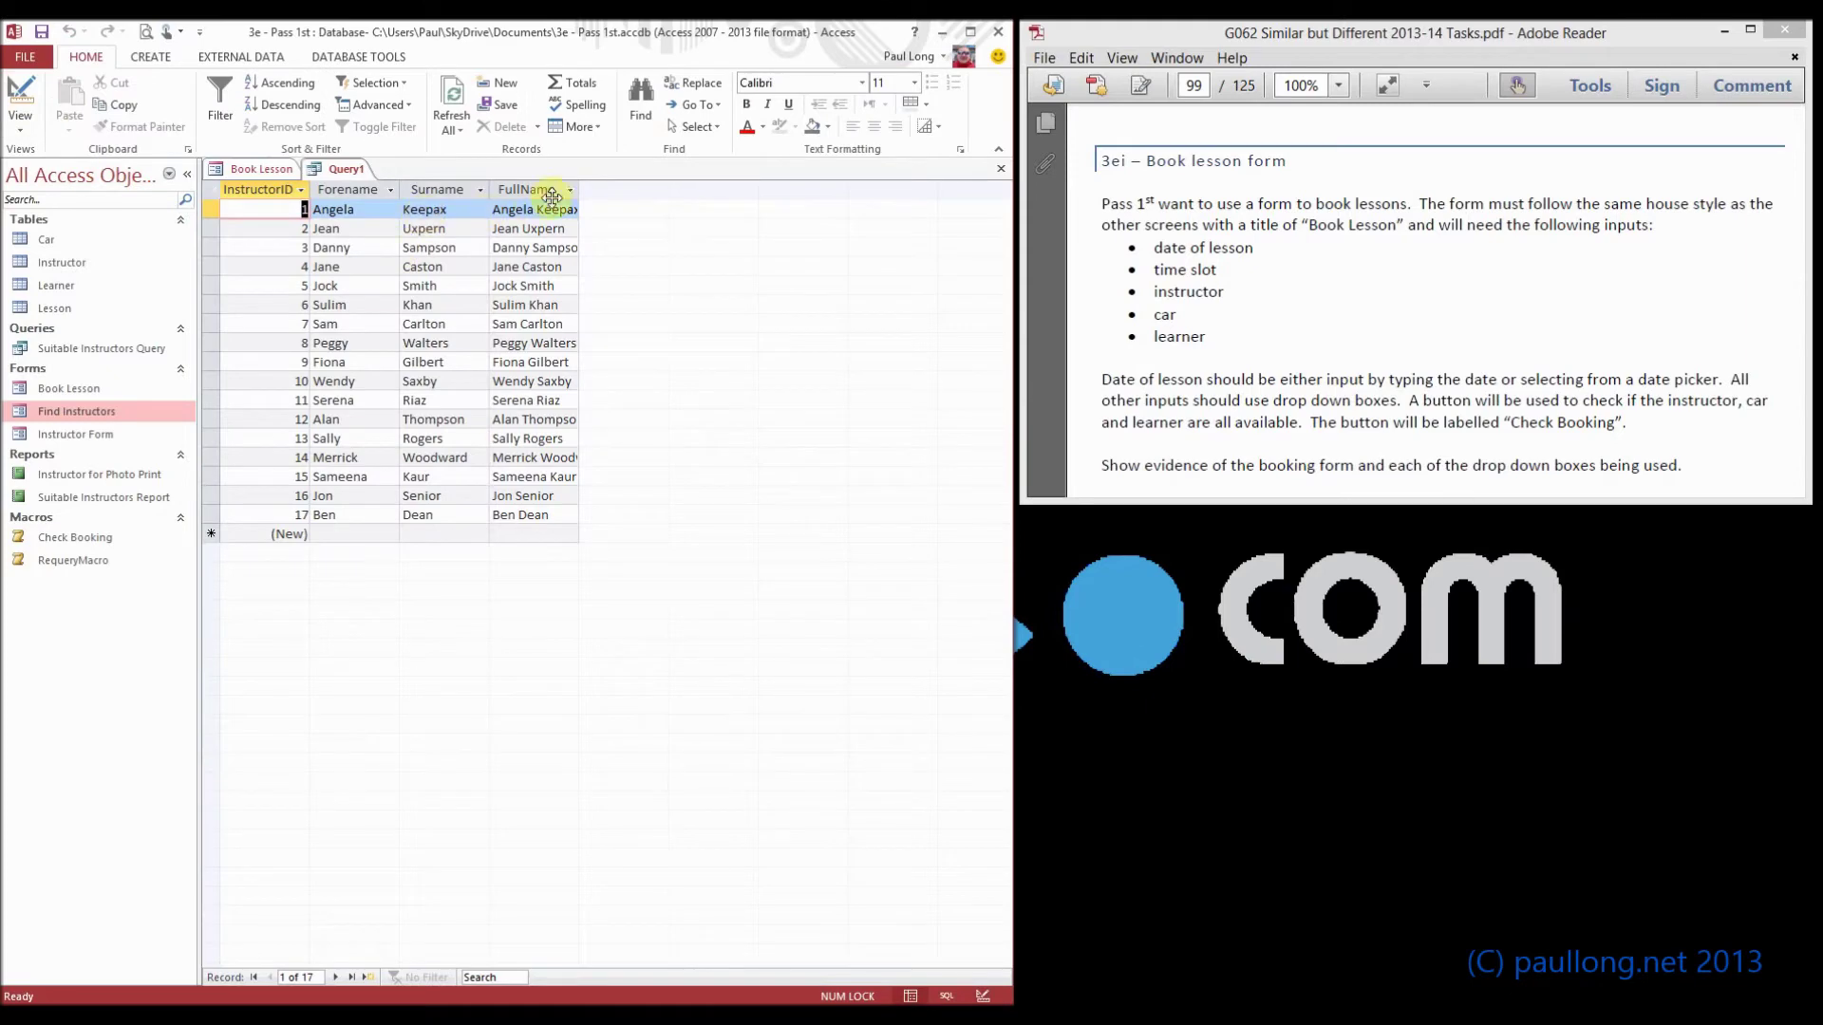
left_click_drag(577, 190, 596, 190)
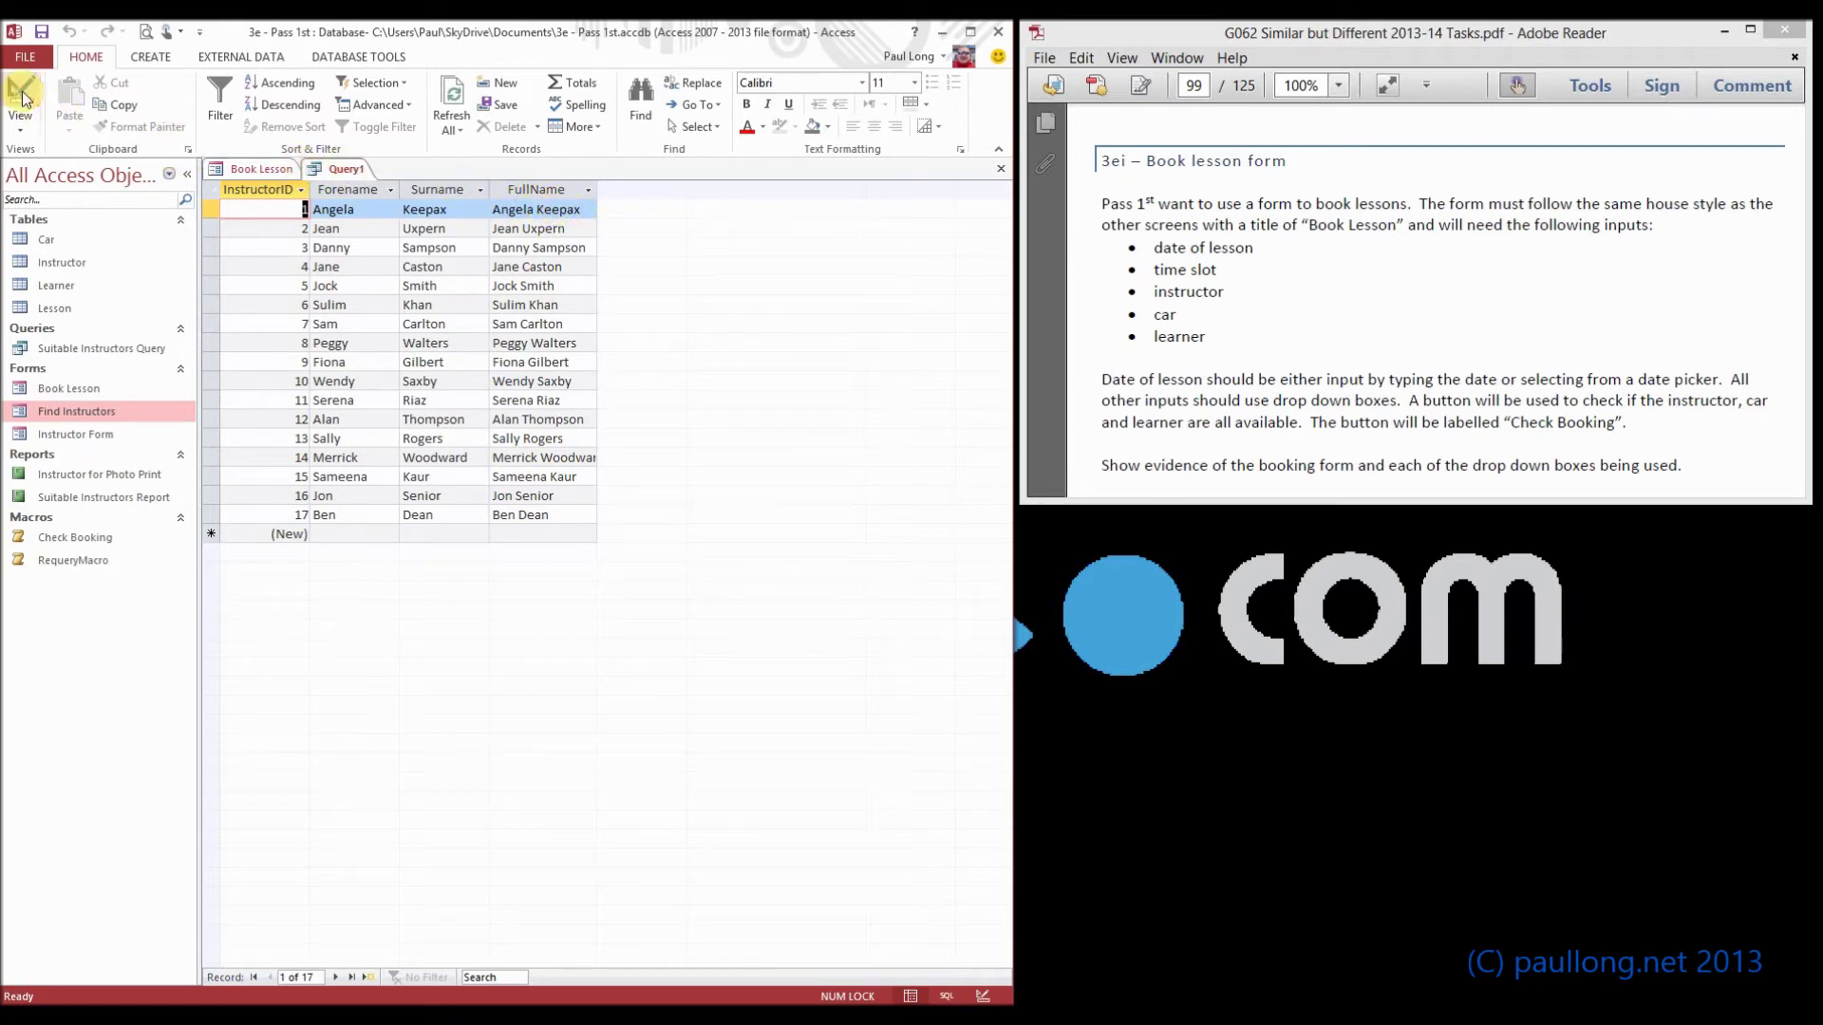
left_click(41, 31)
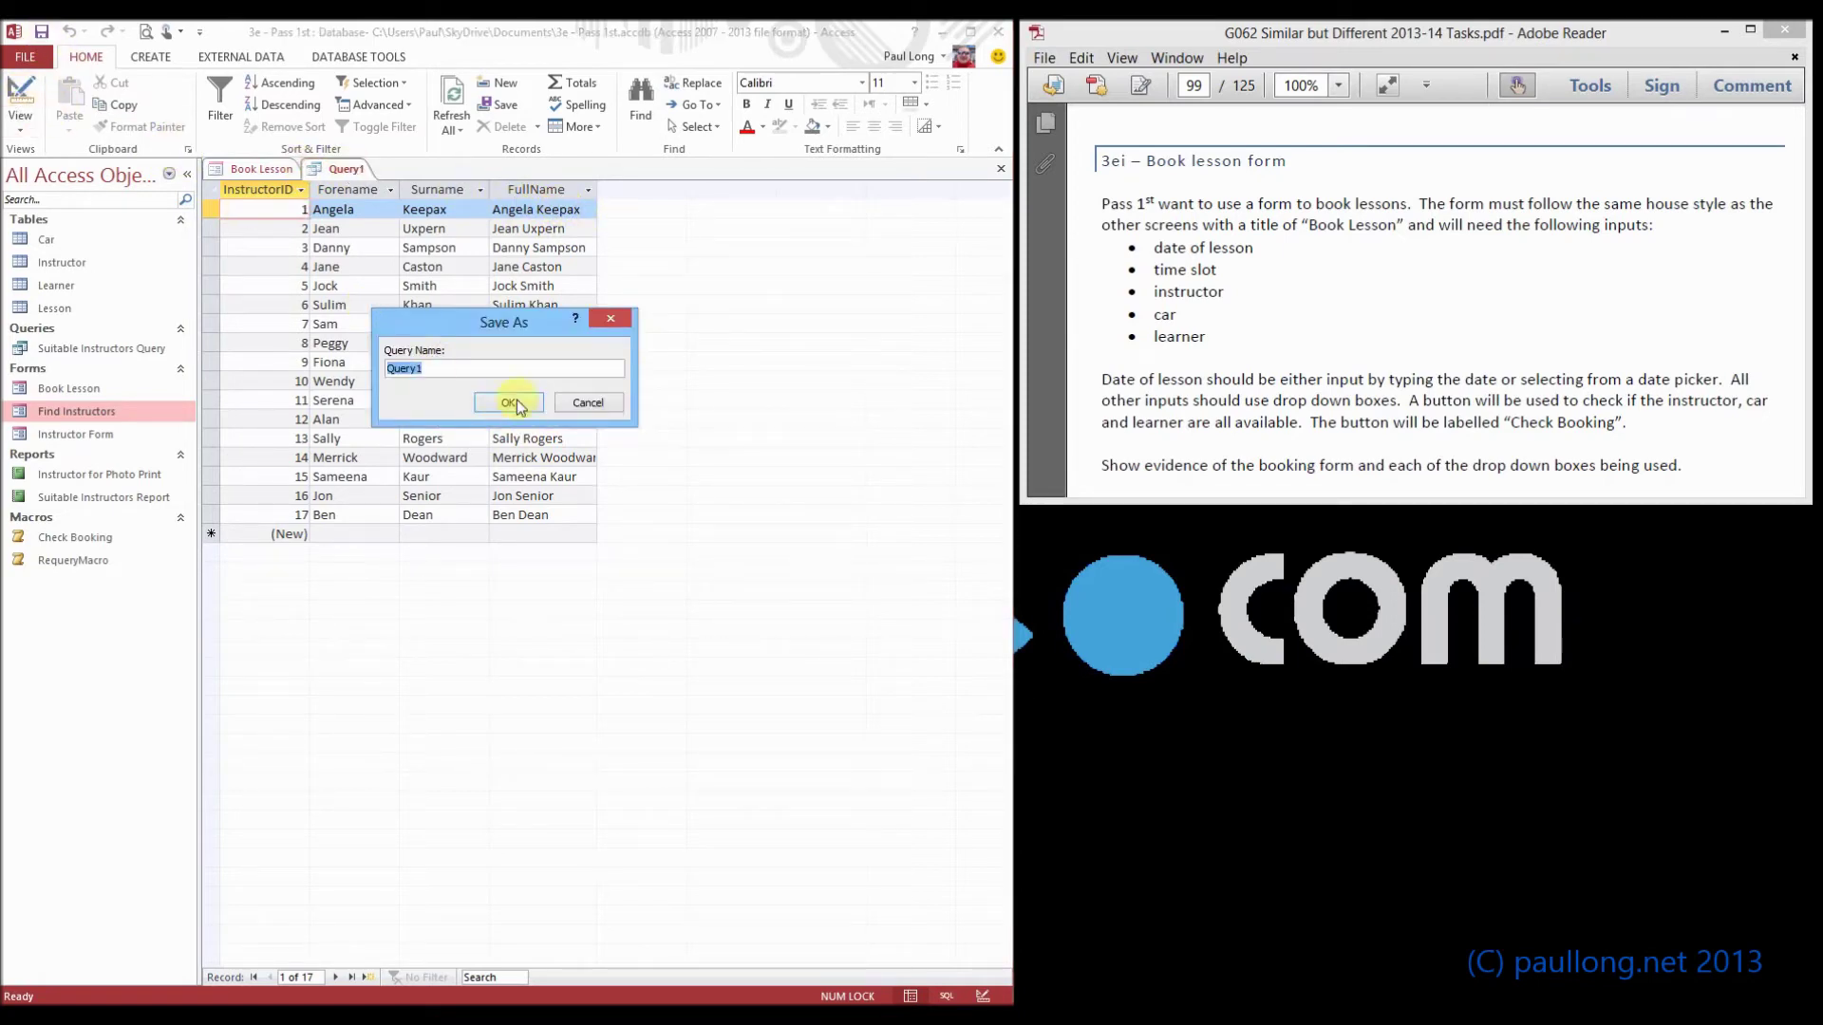
type("InstructorComboQuery")
left_click(506, 401)
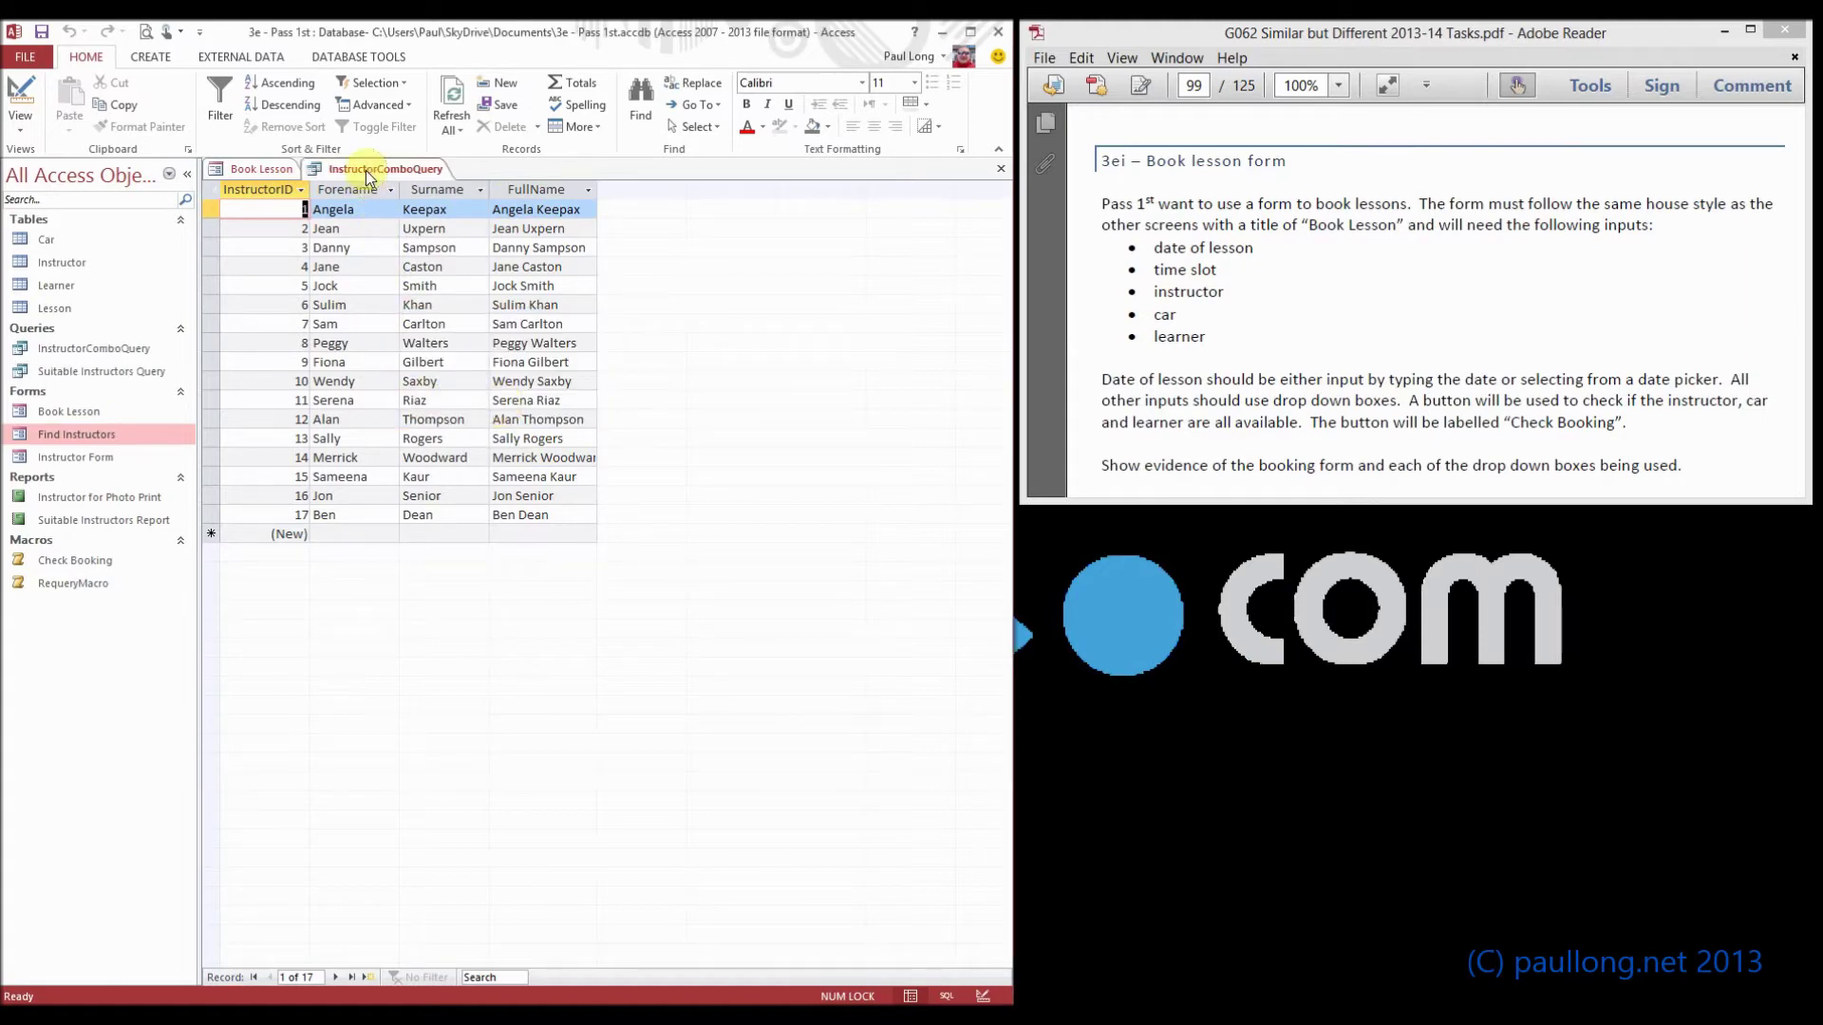
right_click(370, 169)
Step: Close InstructorComboQuery and put the Book Lesson form into Design View
left_click(408, 200)
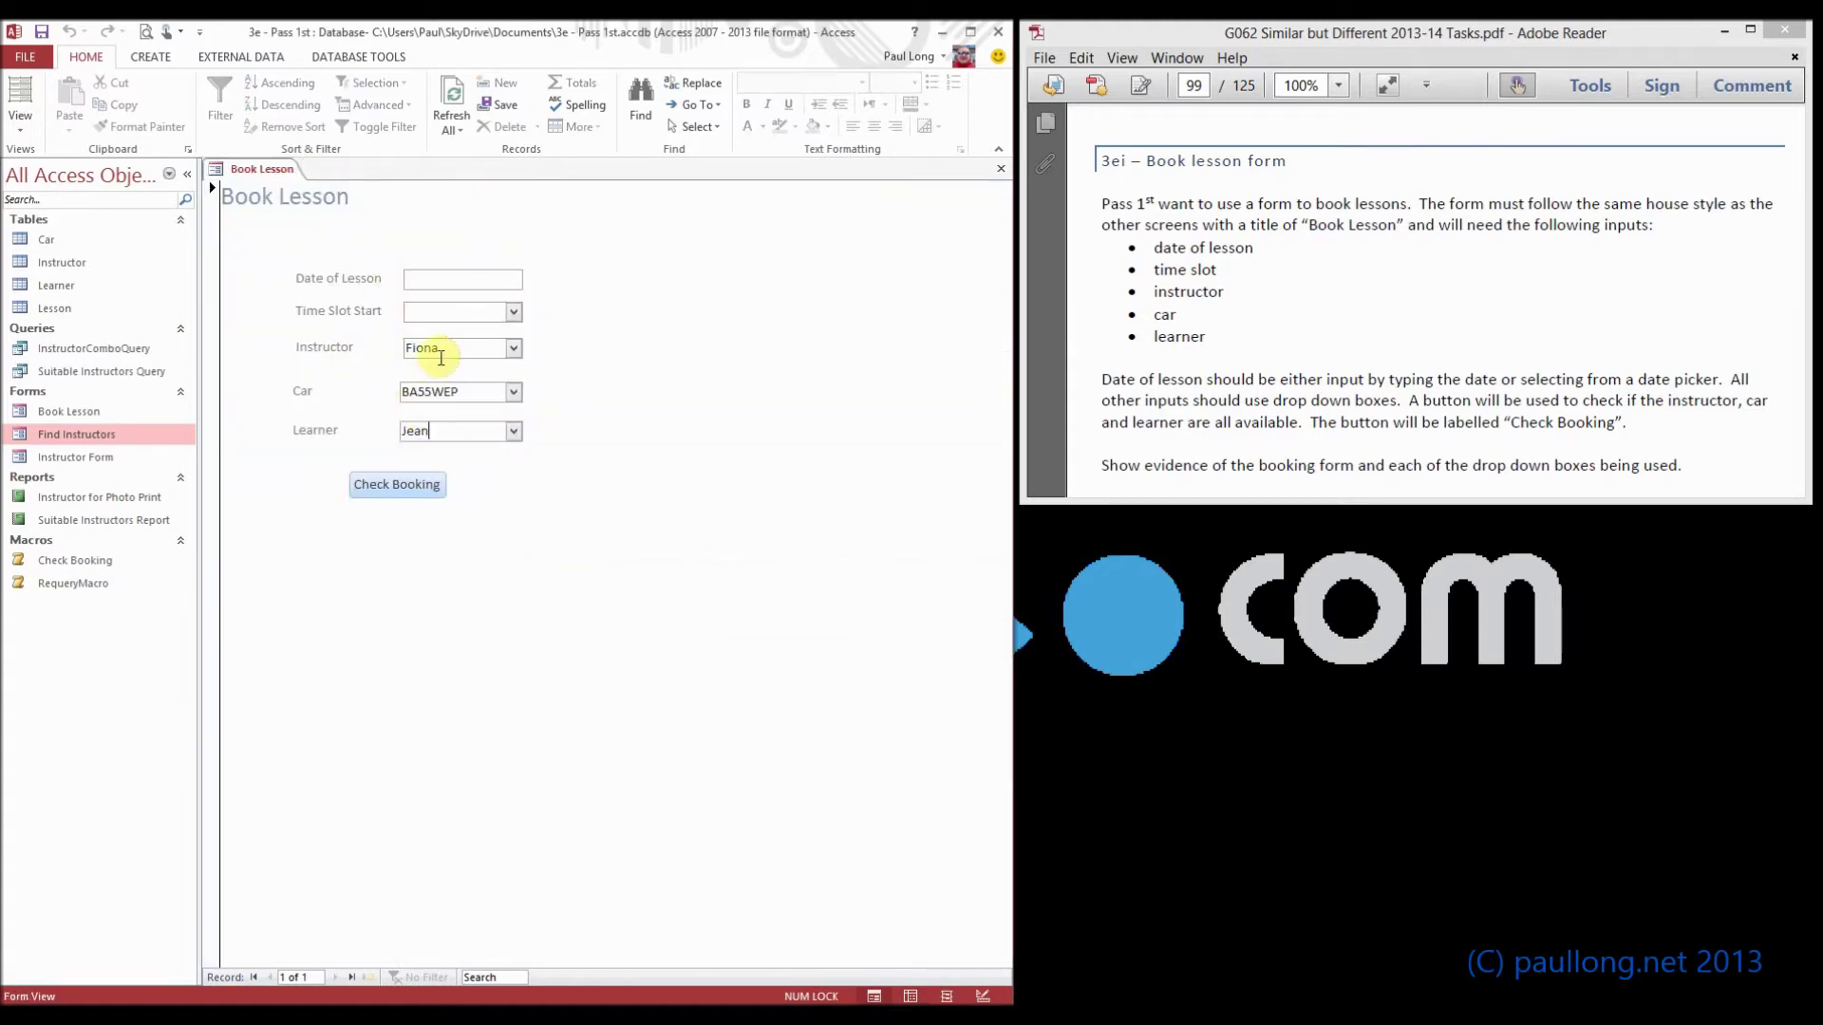
left_click(37, 126)
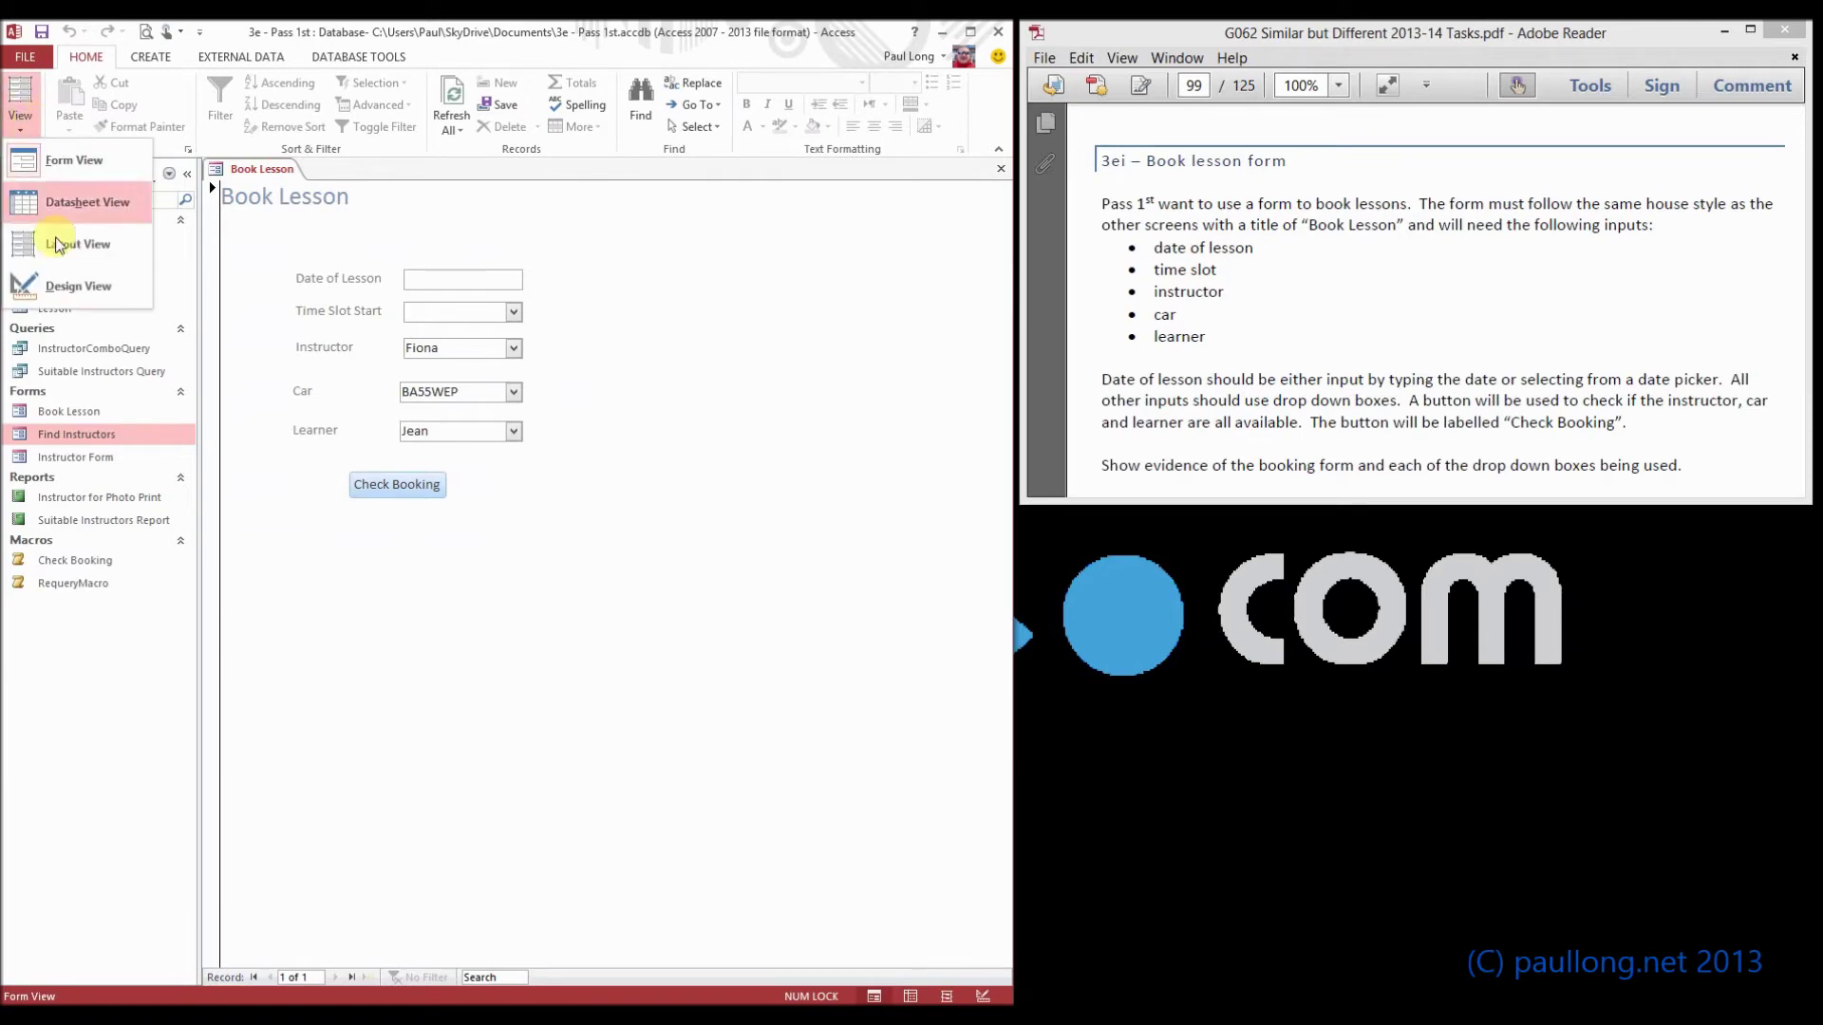
left_click(81, 288)
Step: Remove a stray text box drawn near the title and select the Combo Box control tool
left_click(228, 103)
left_click_drag(489, 252, 622, 273)
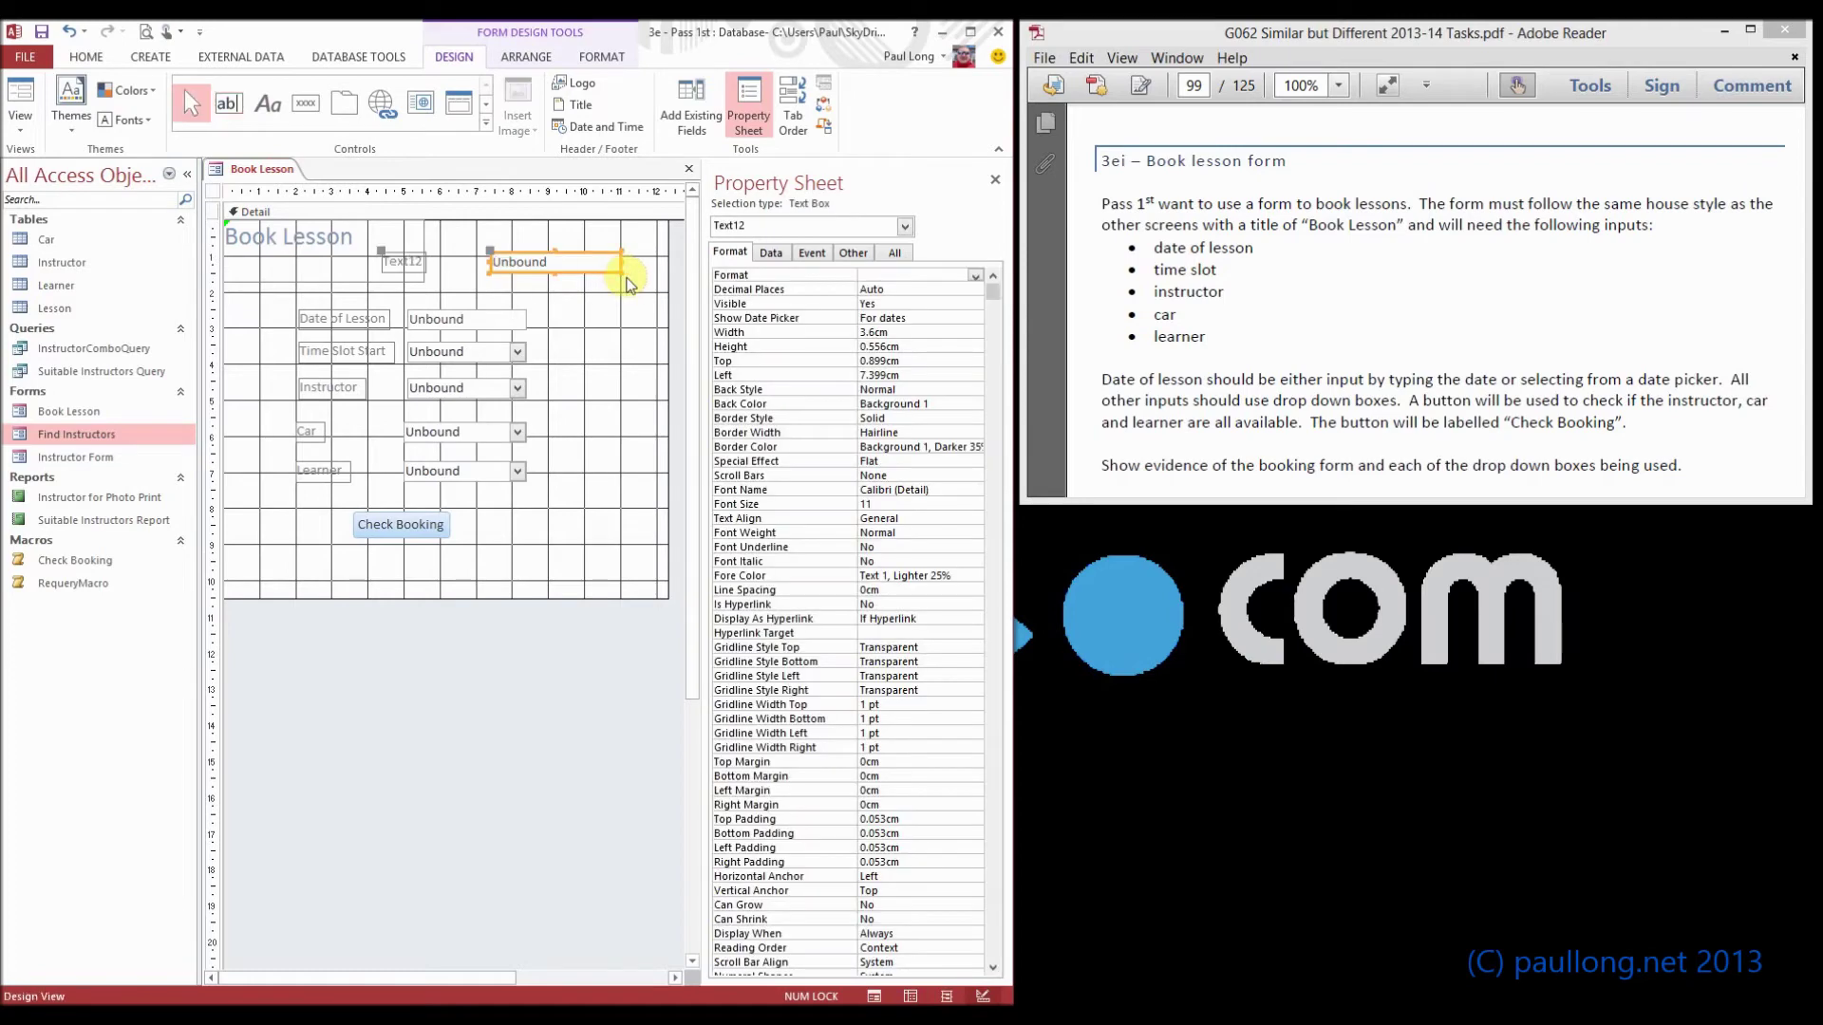
key("Delete")
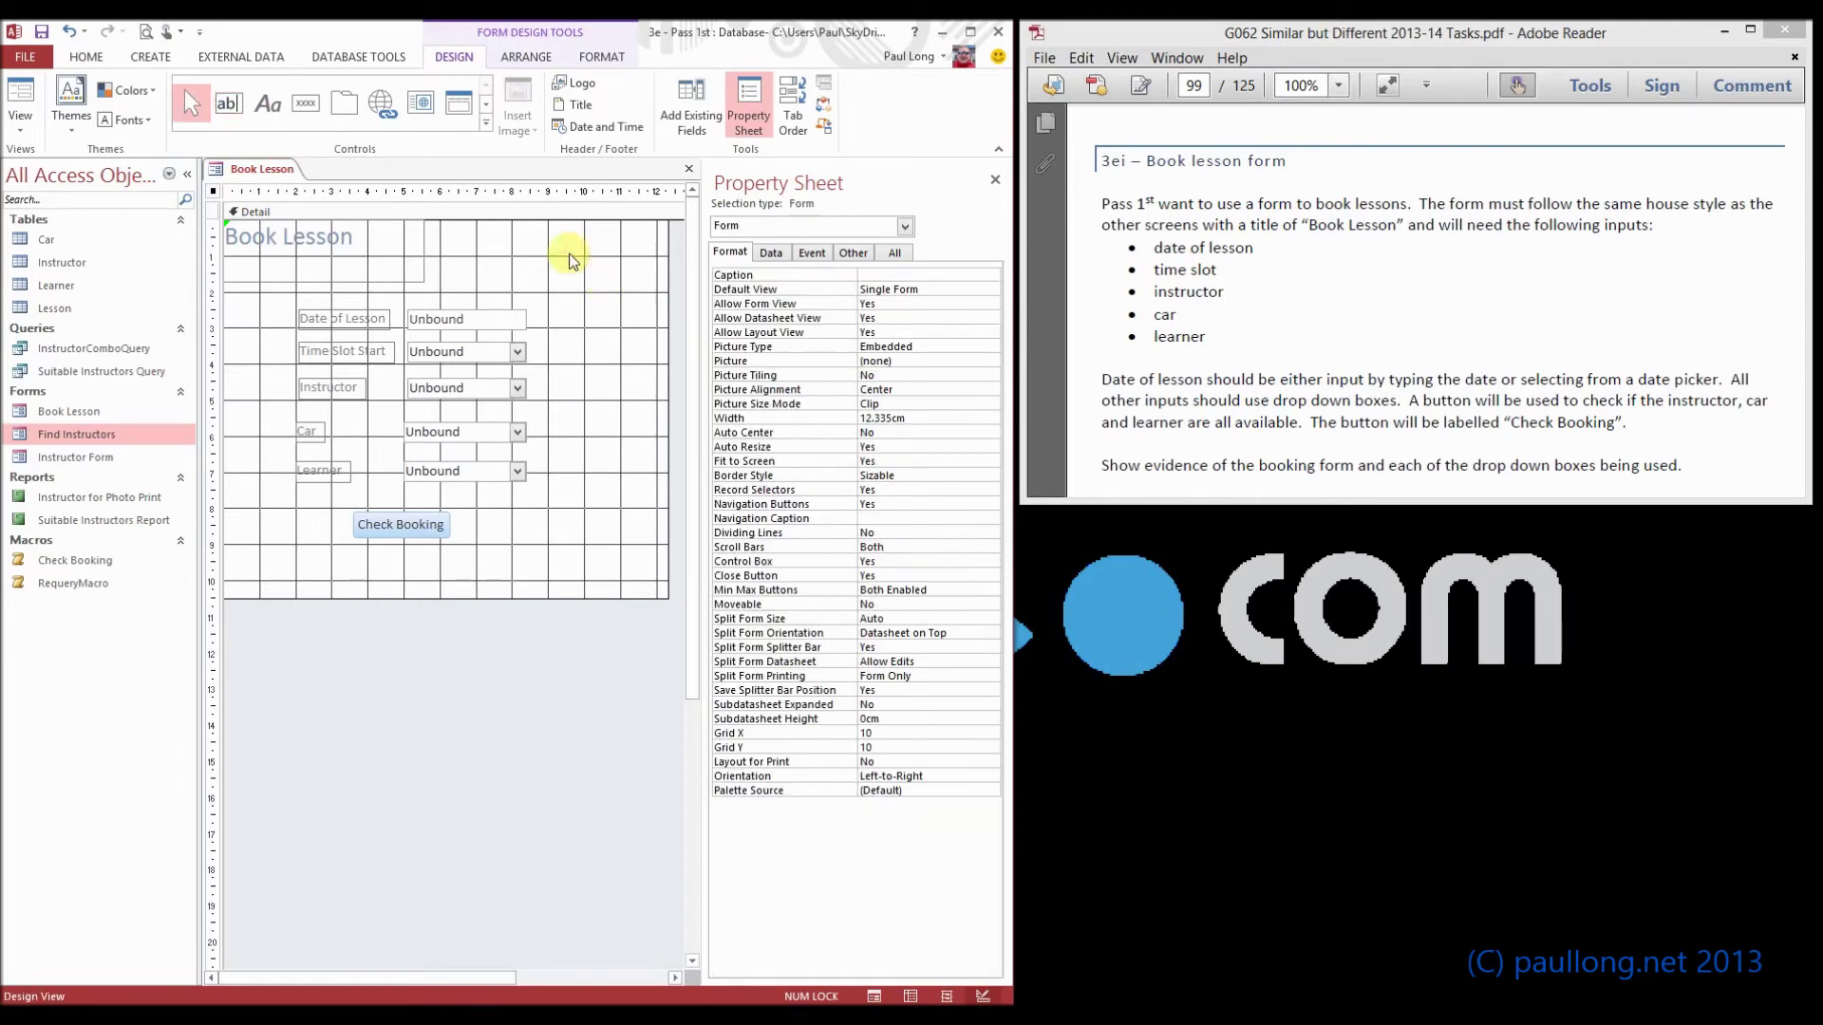
left_click(487, 105)
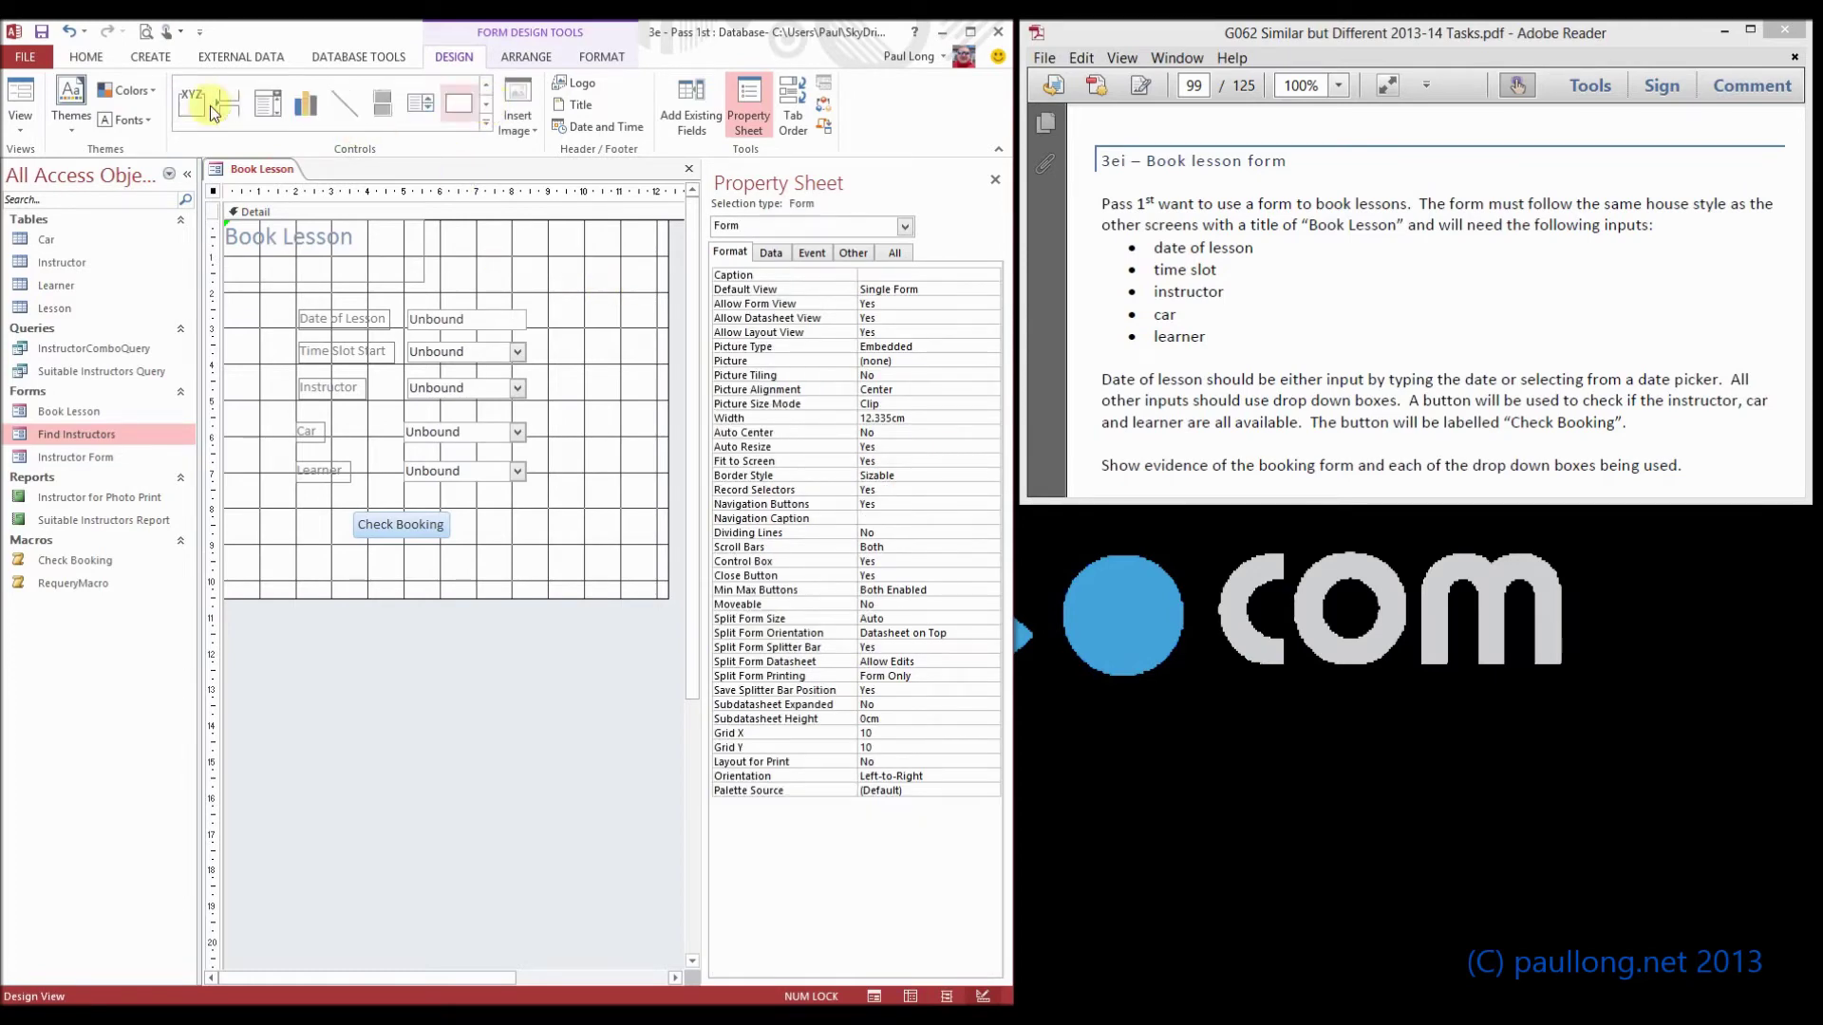
left_click(267, 102)
Step: Draw a combo box fed by InstructorComboQuery, using the InstructorID and FullName fields
mouse_move(509, 249)
left_mouse_down()
mouse_move(594, 276)
mouse_move(649, 269)
left_mouse_up()
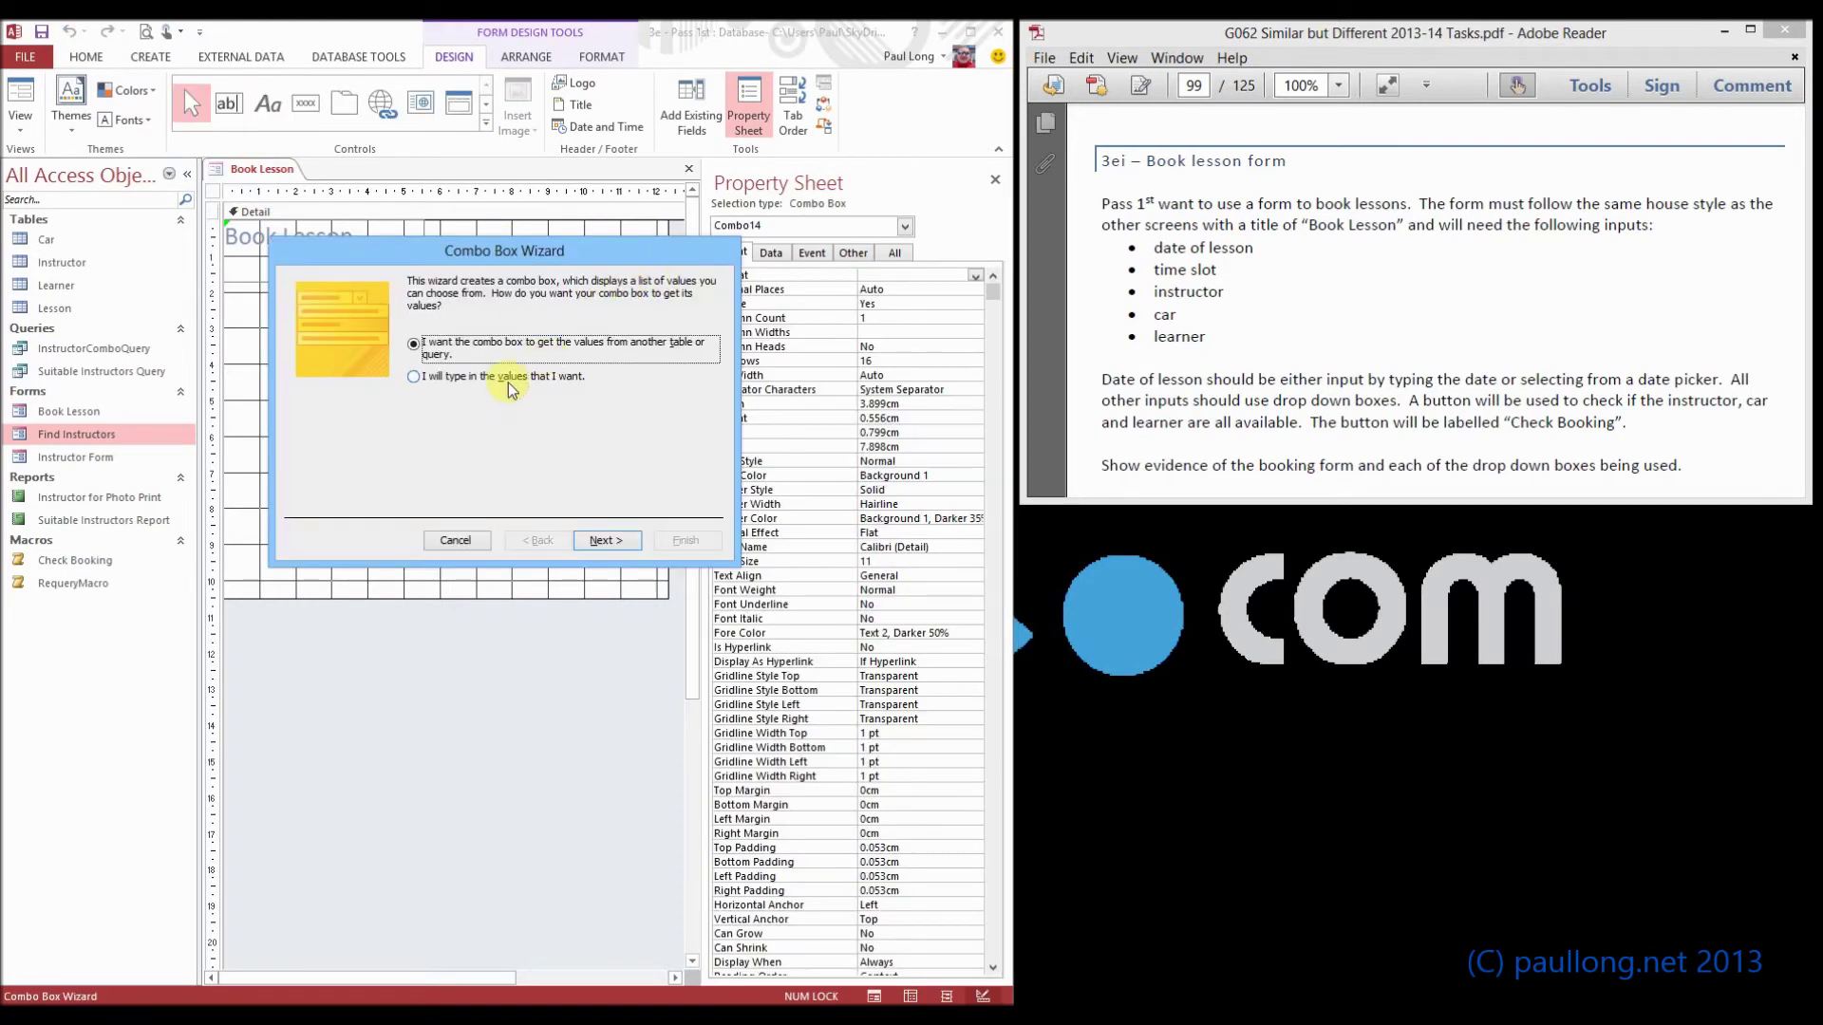
left_click(605, 541)
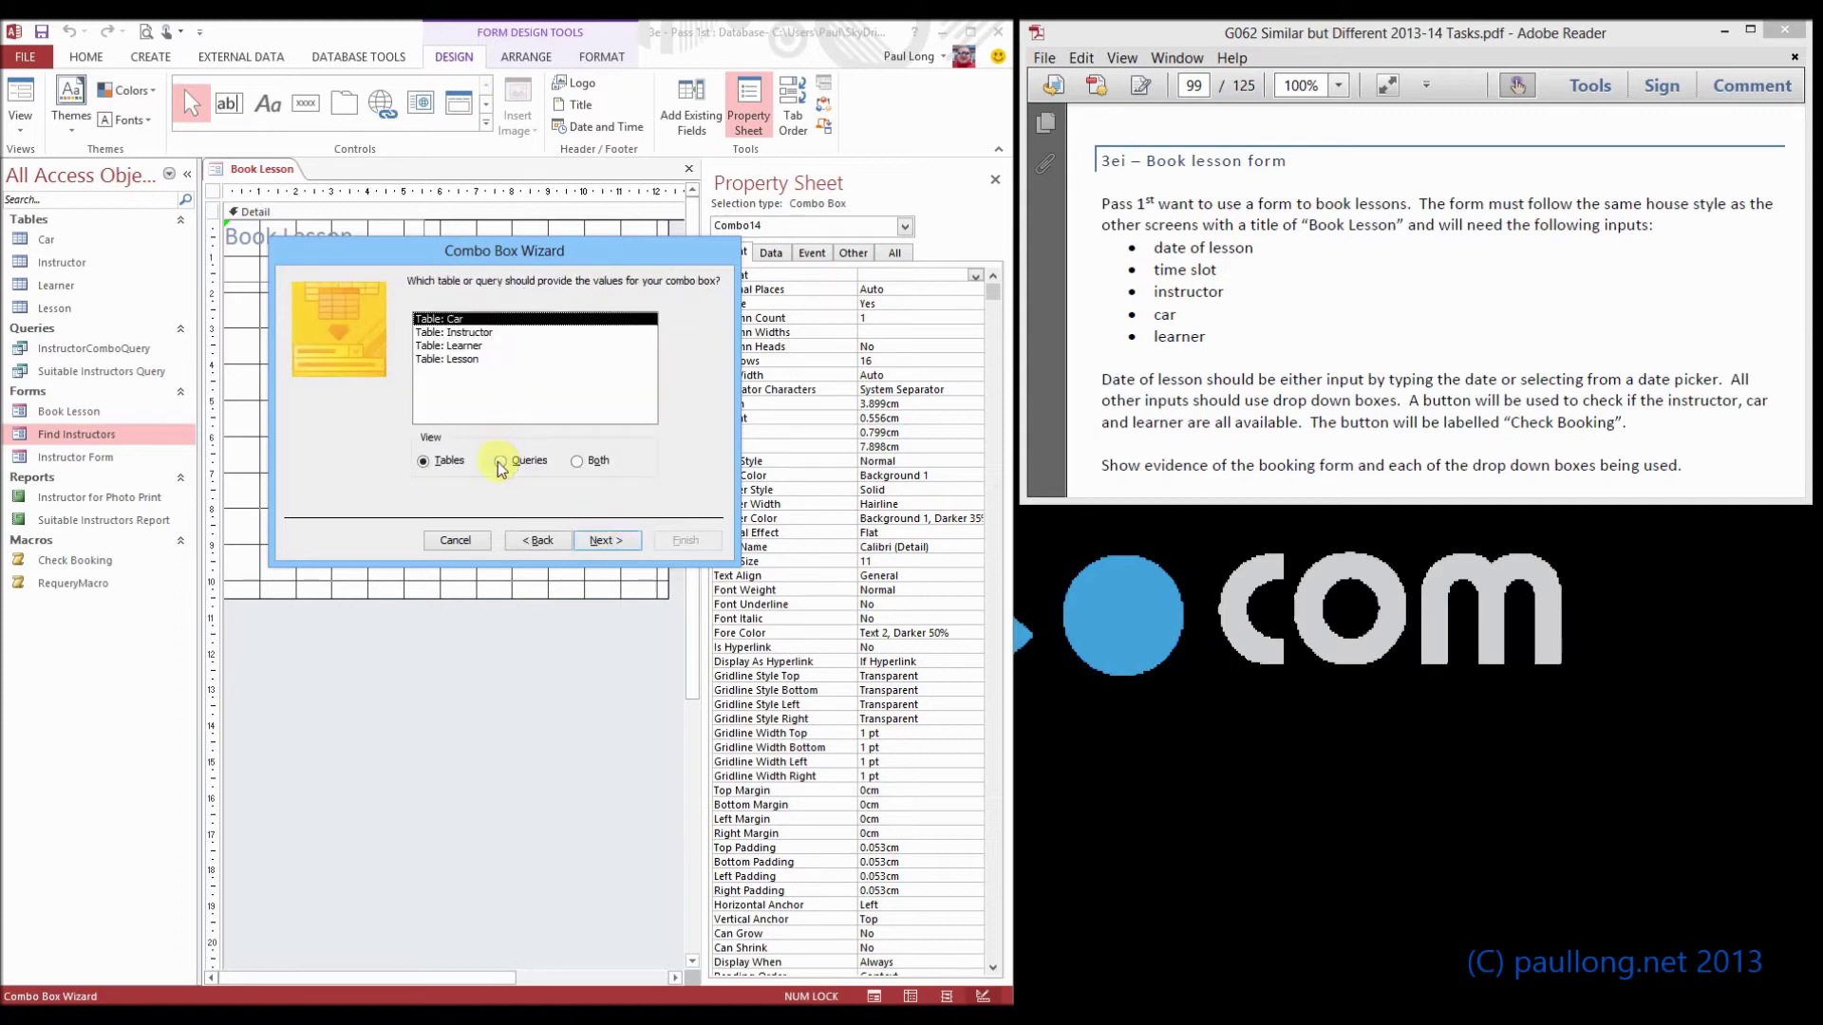
left_click(500, 464)
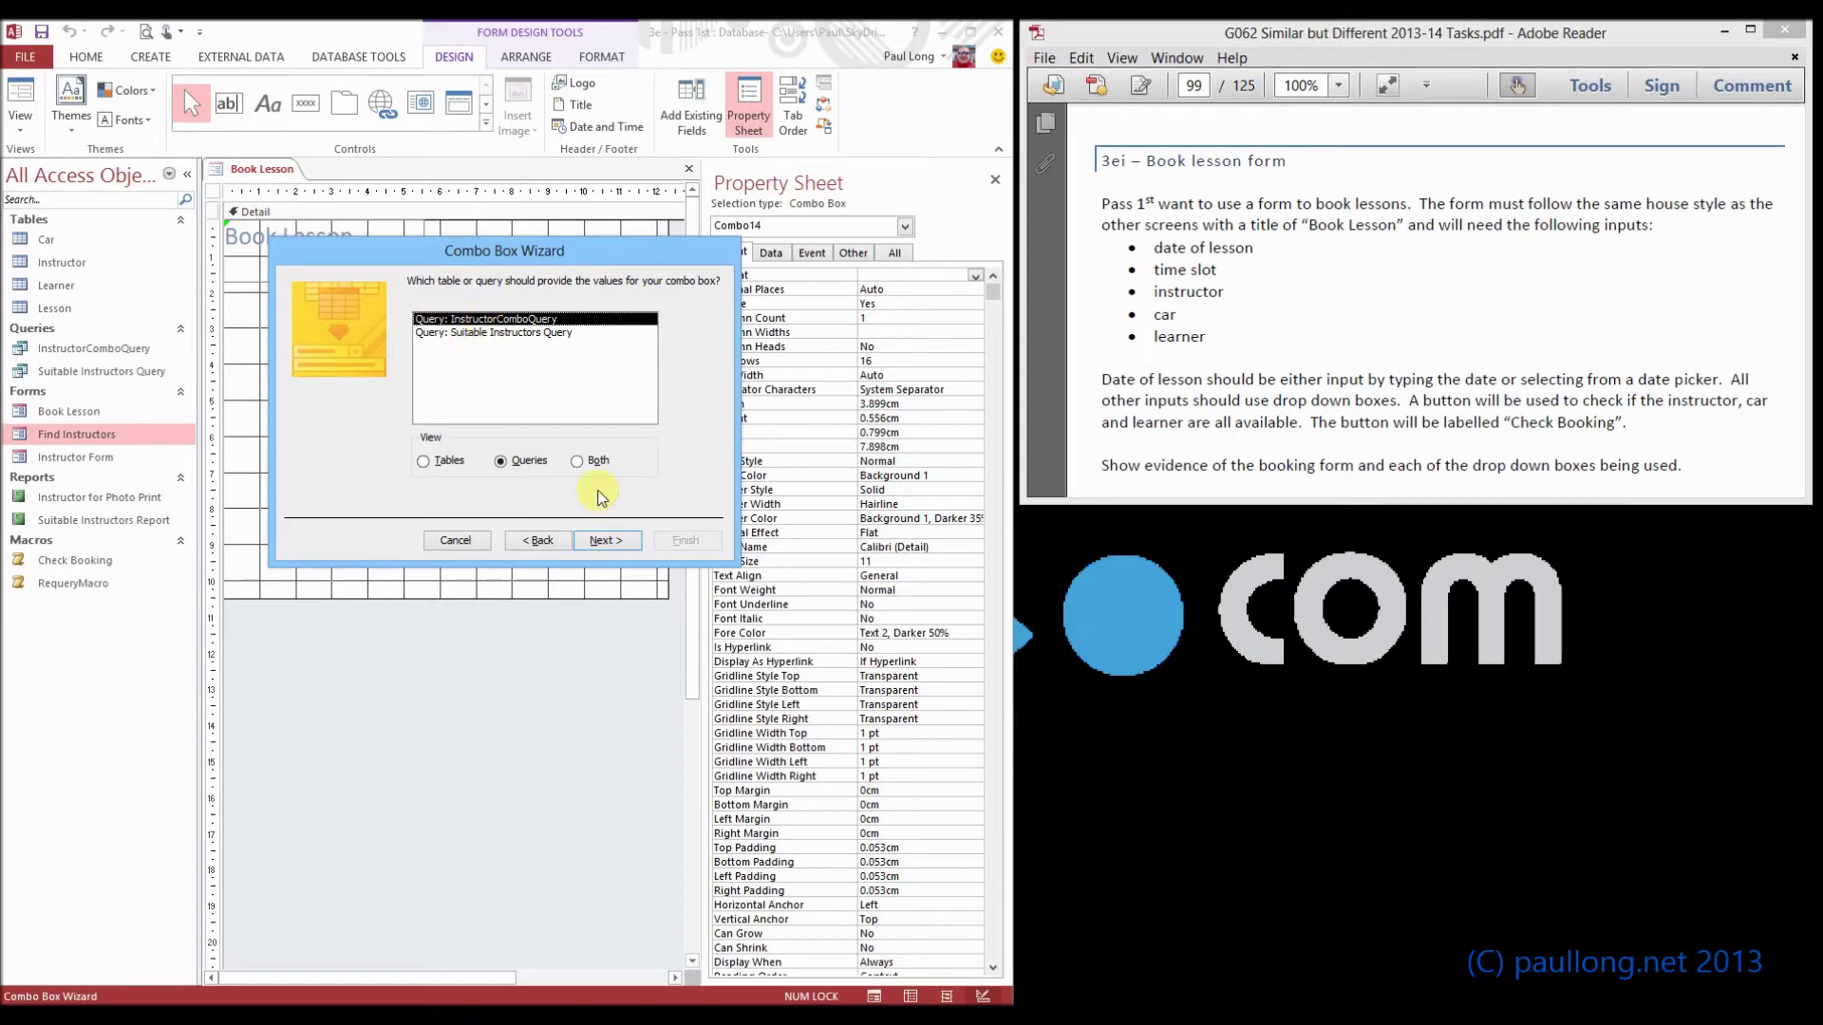
left_click(595, 543)
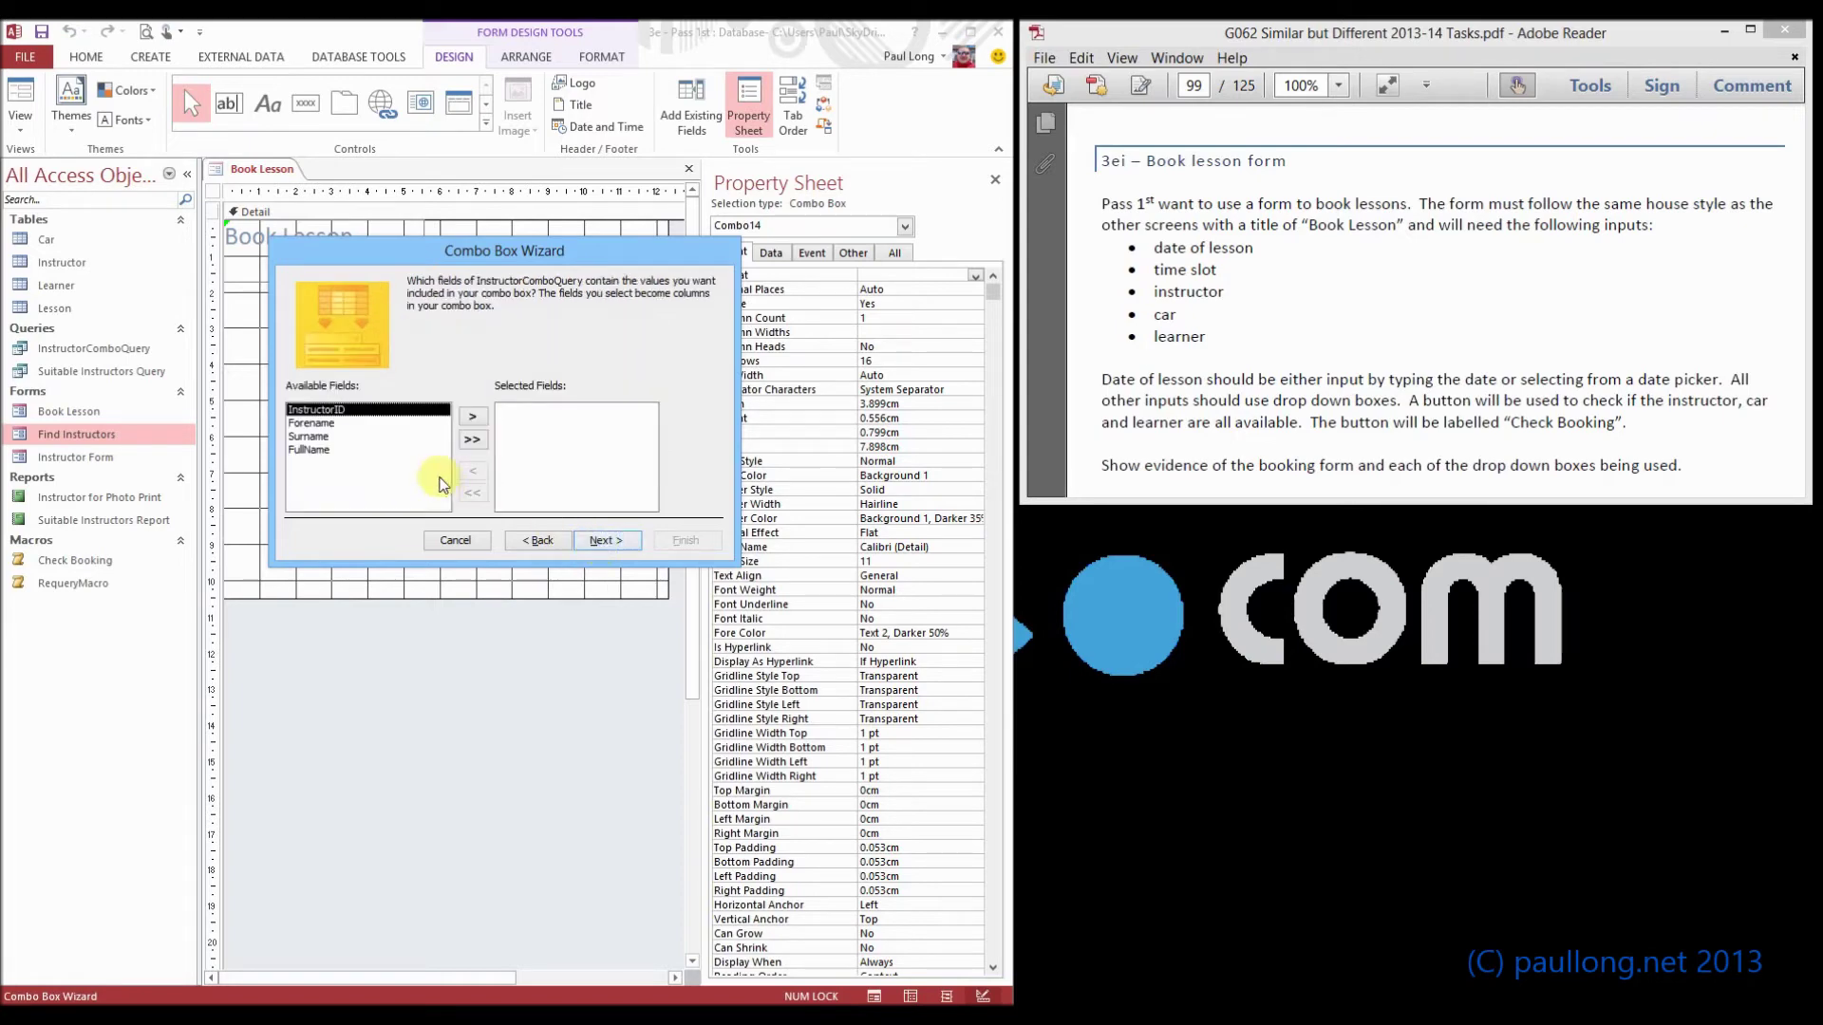
left_click(473, 418)
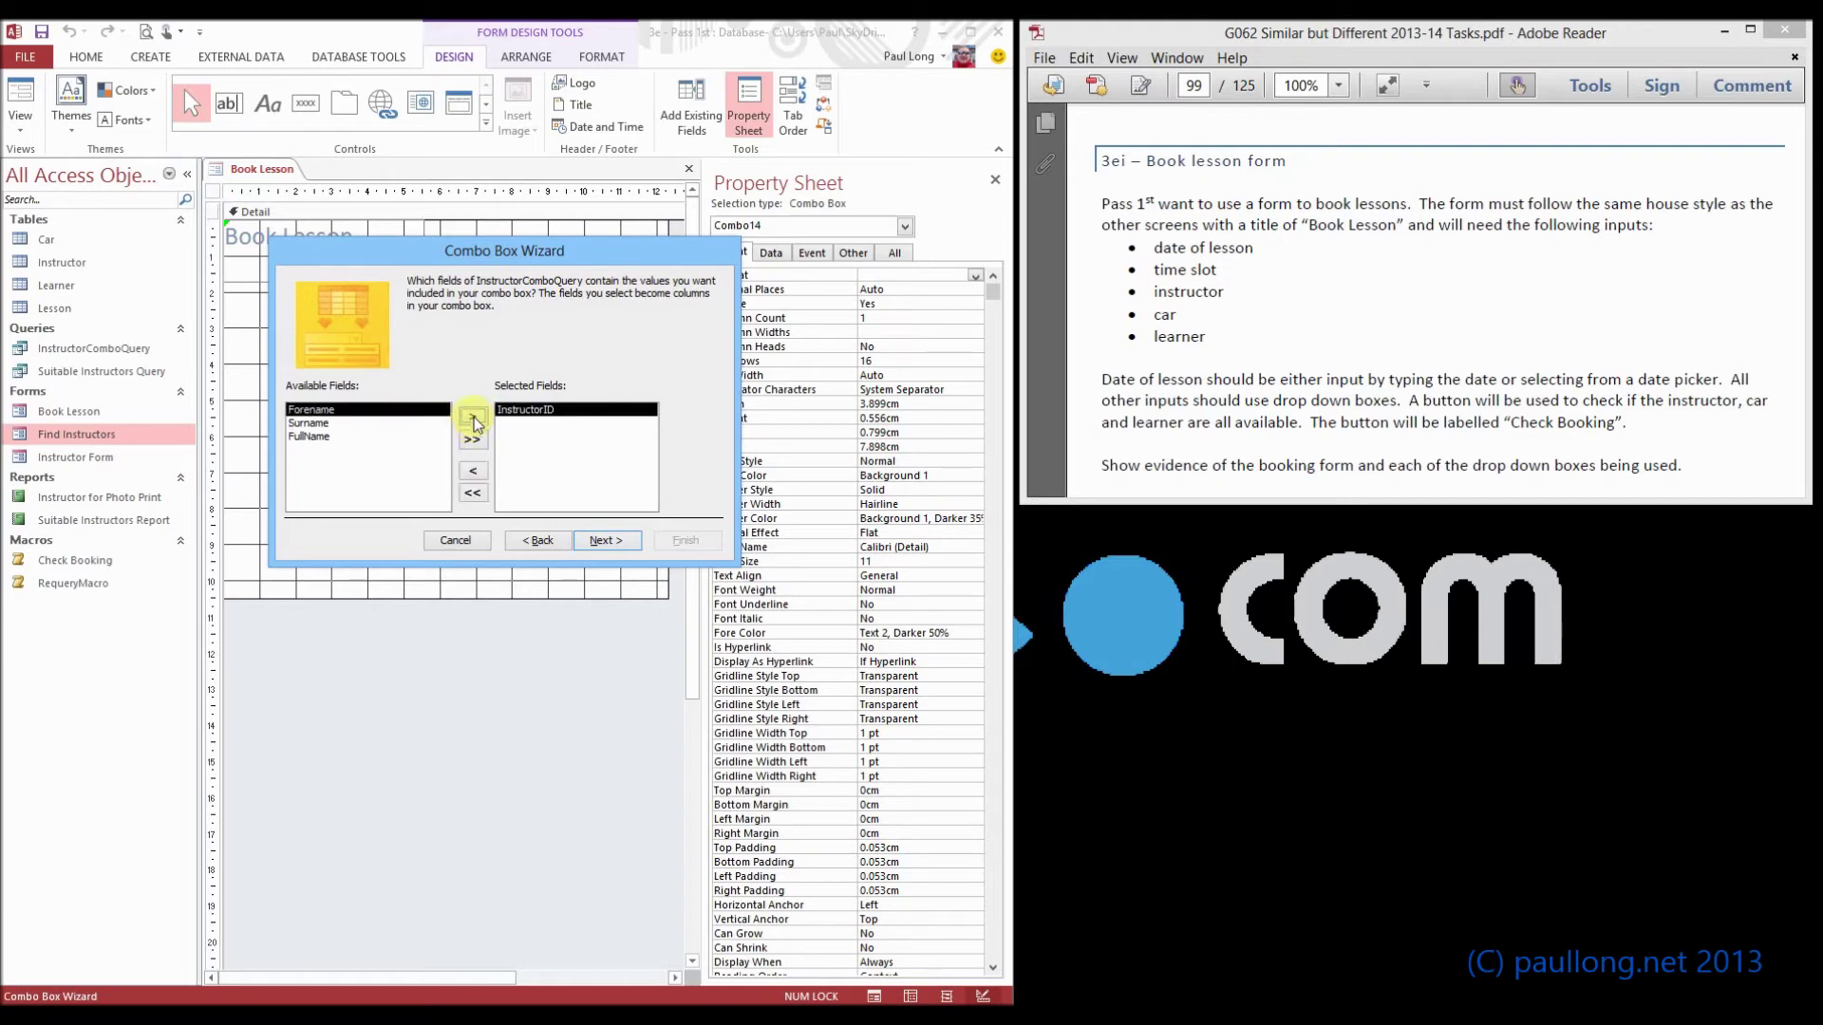
left_click(319, 437)
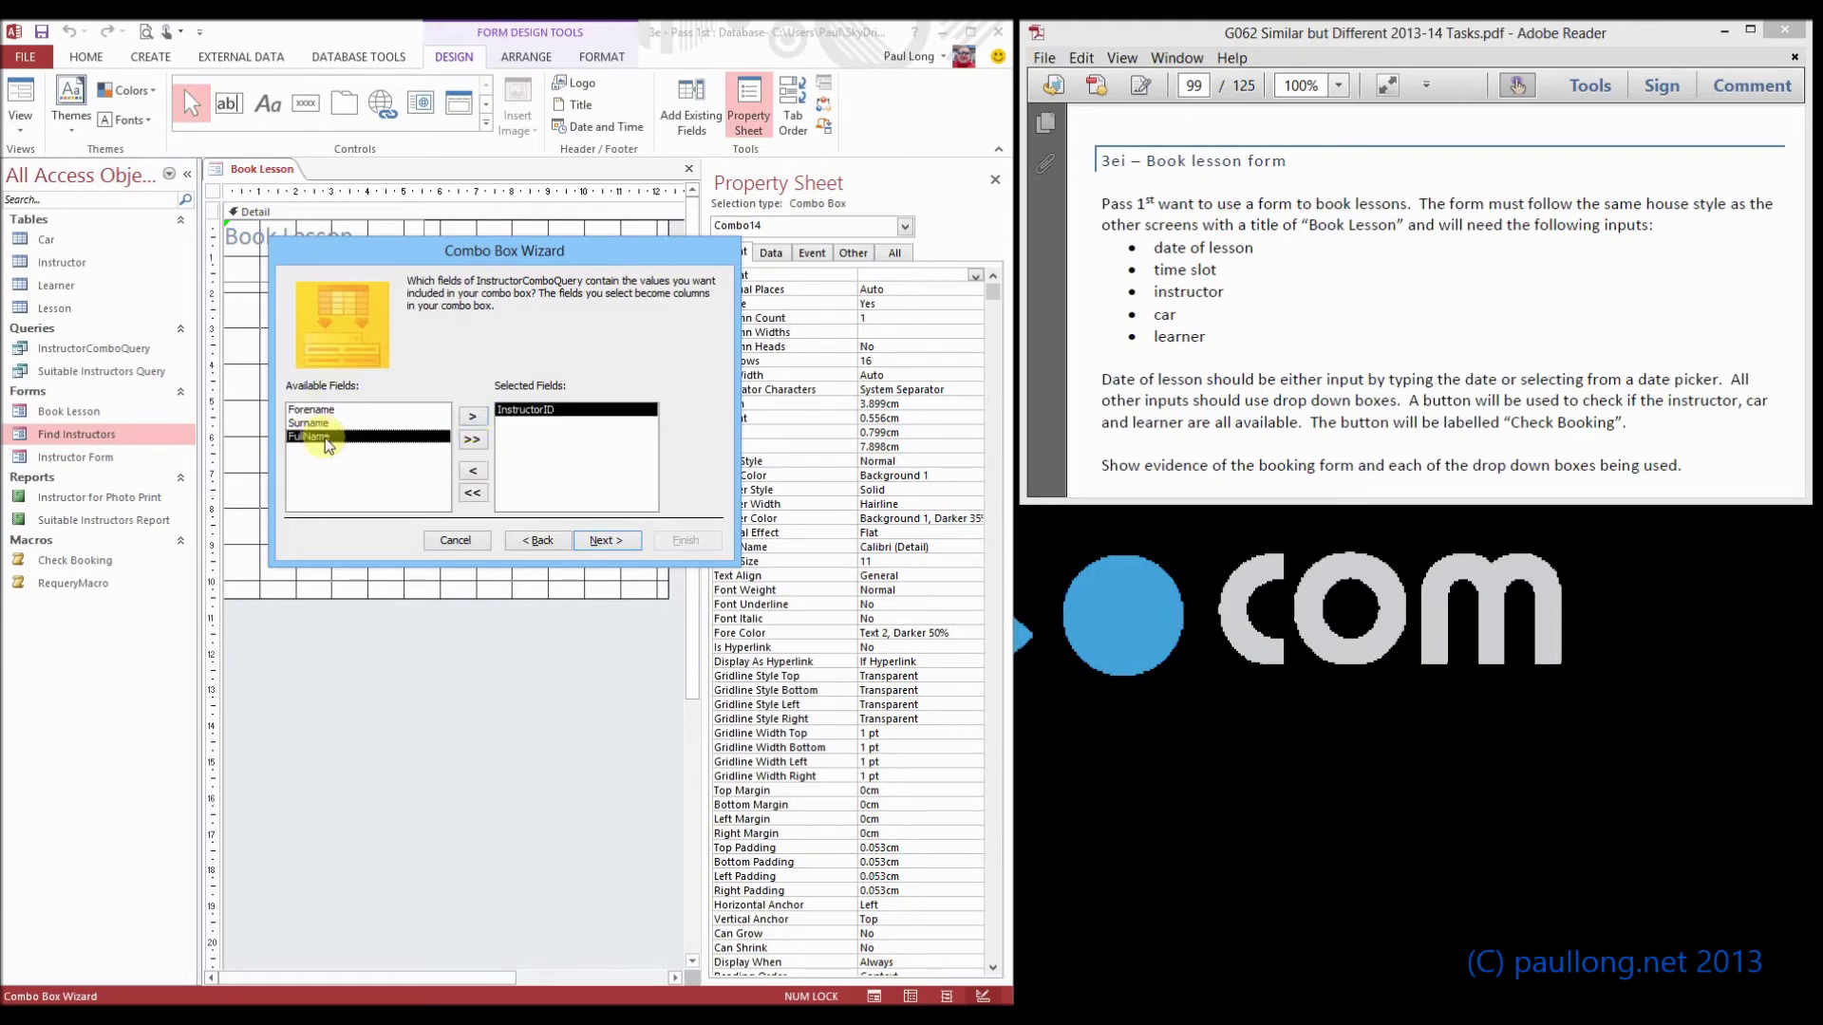
left_click(471, 418)
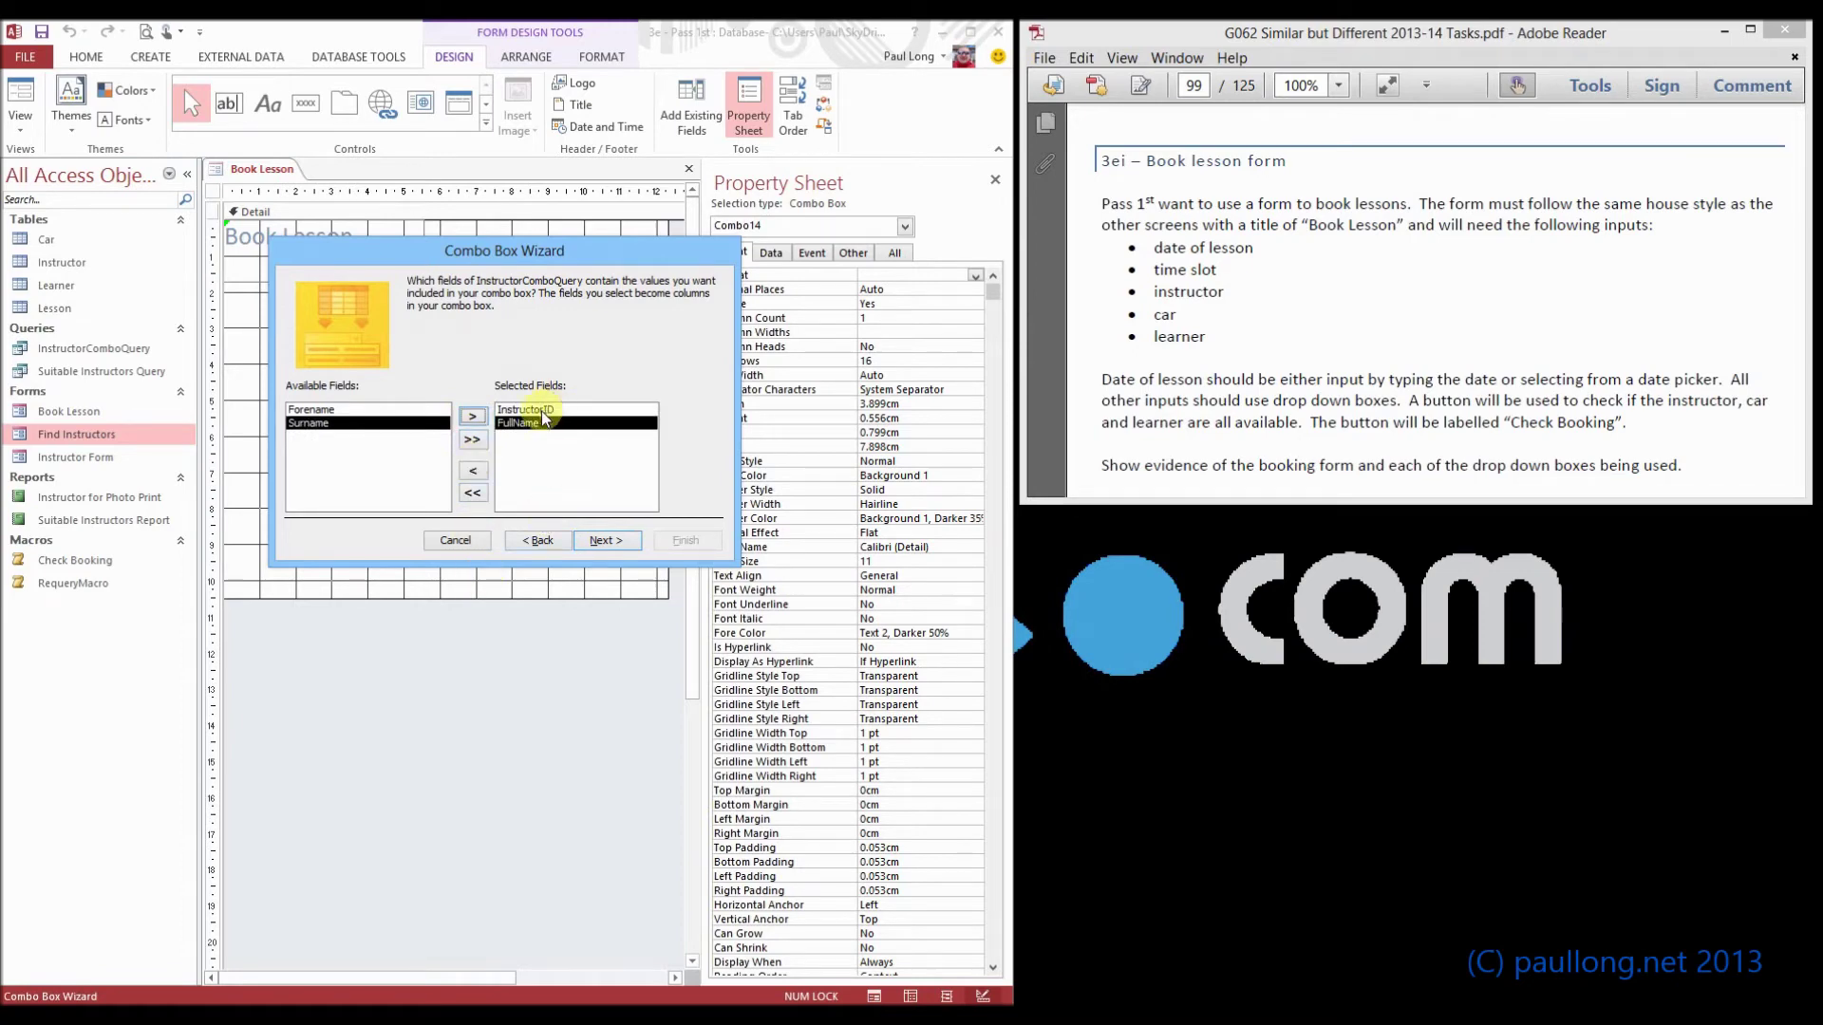
Step: Sort the combo box list by FullName ascending and reach the column width step
left_click(596, 539)
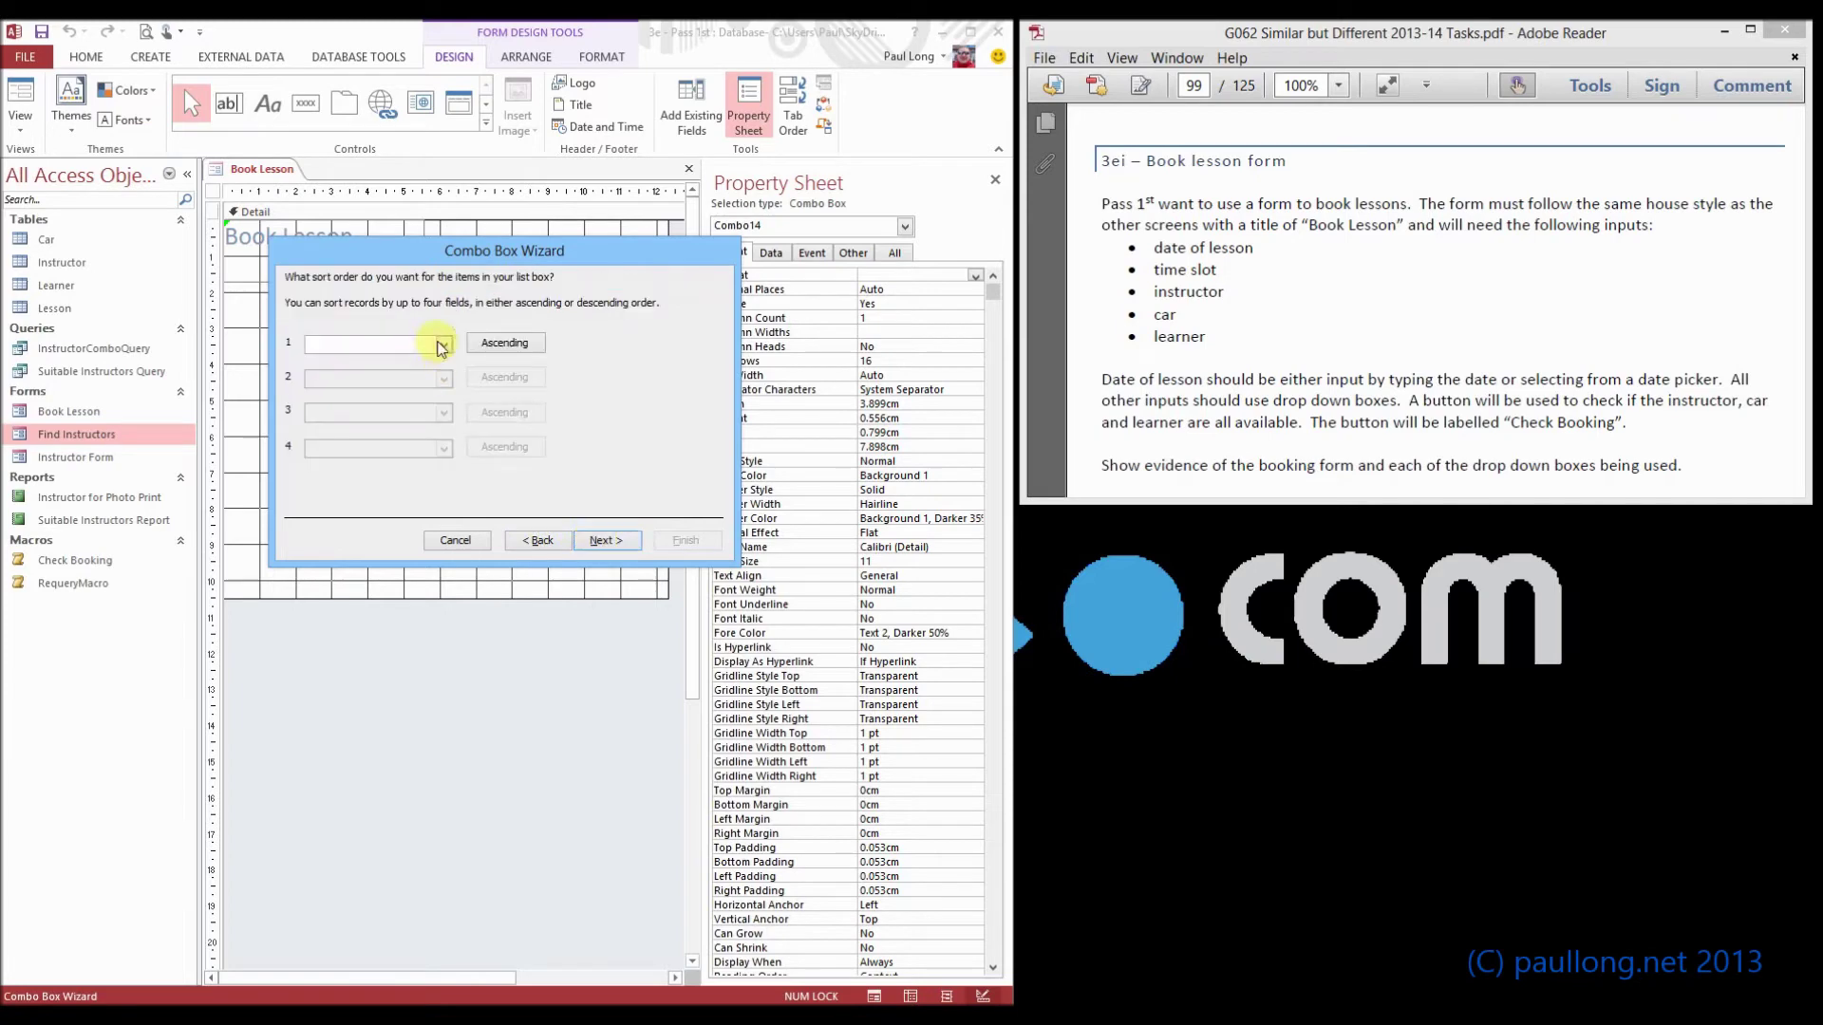
left_click(443, 344)
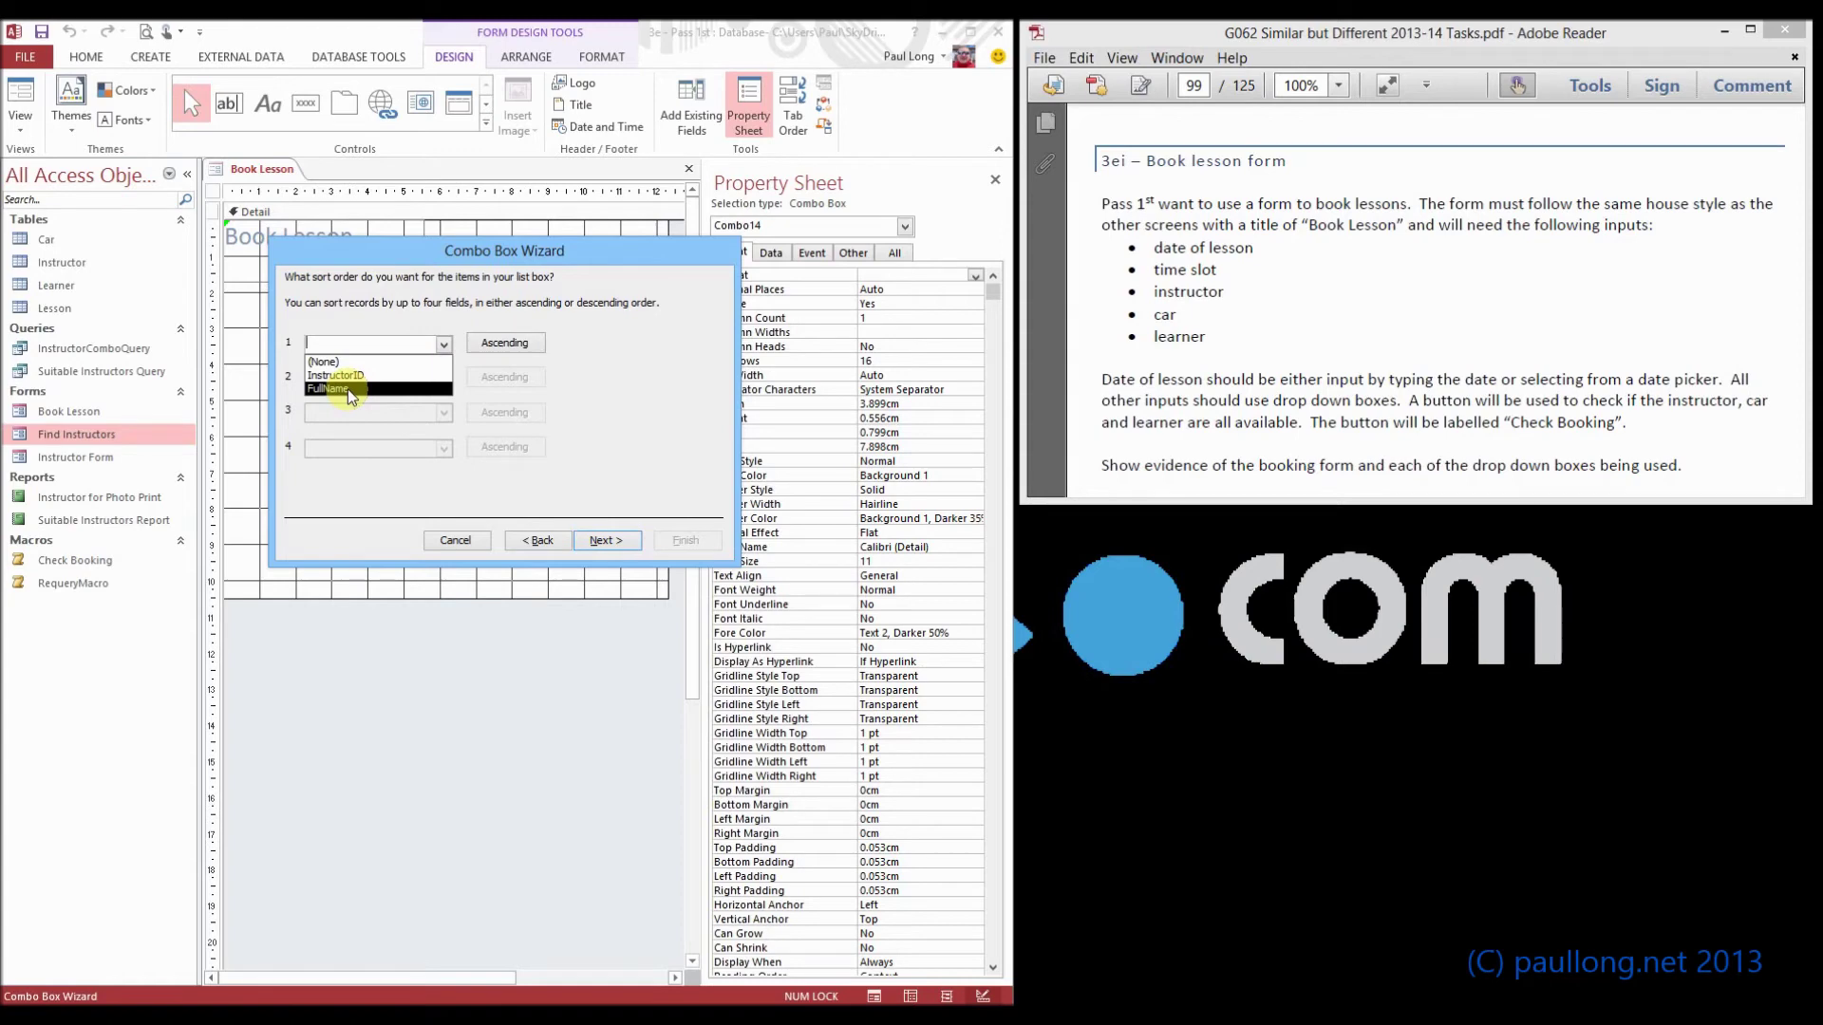
left_click(317, 389)
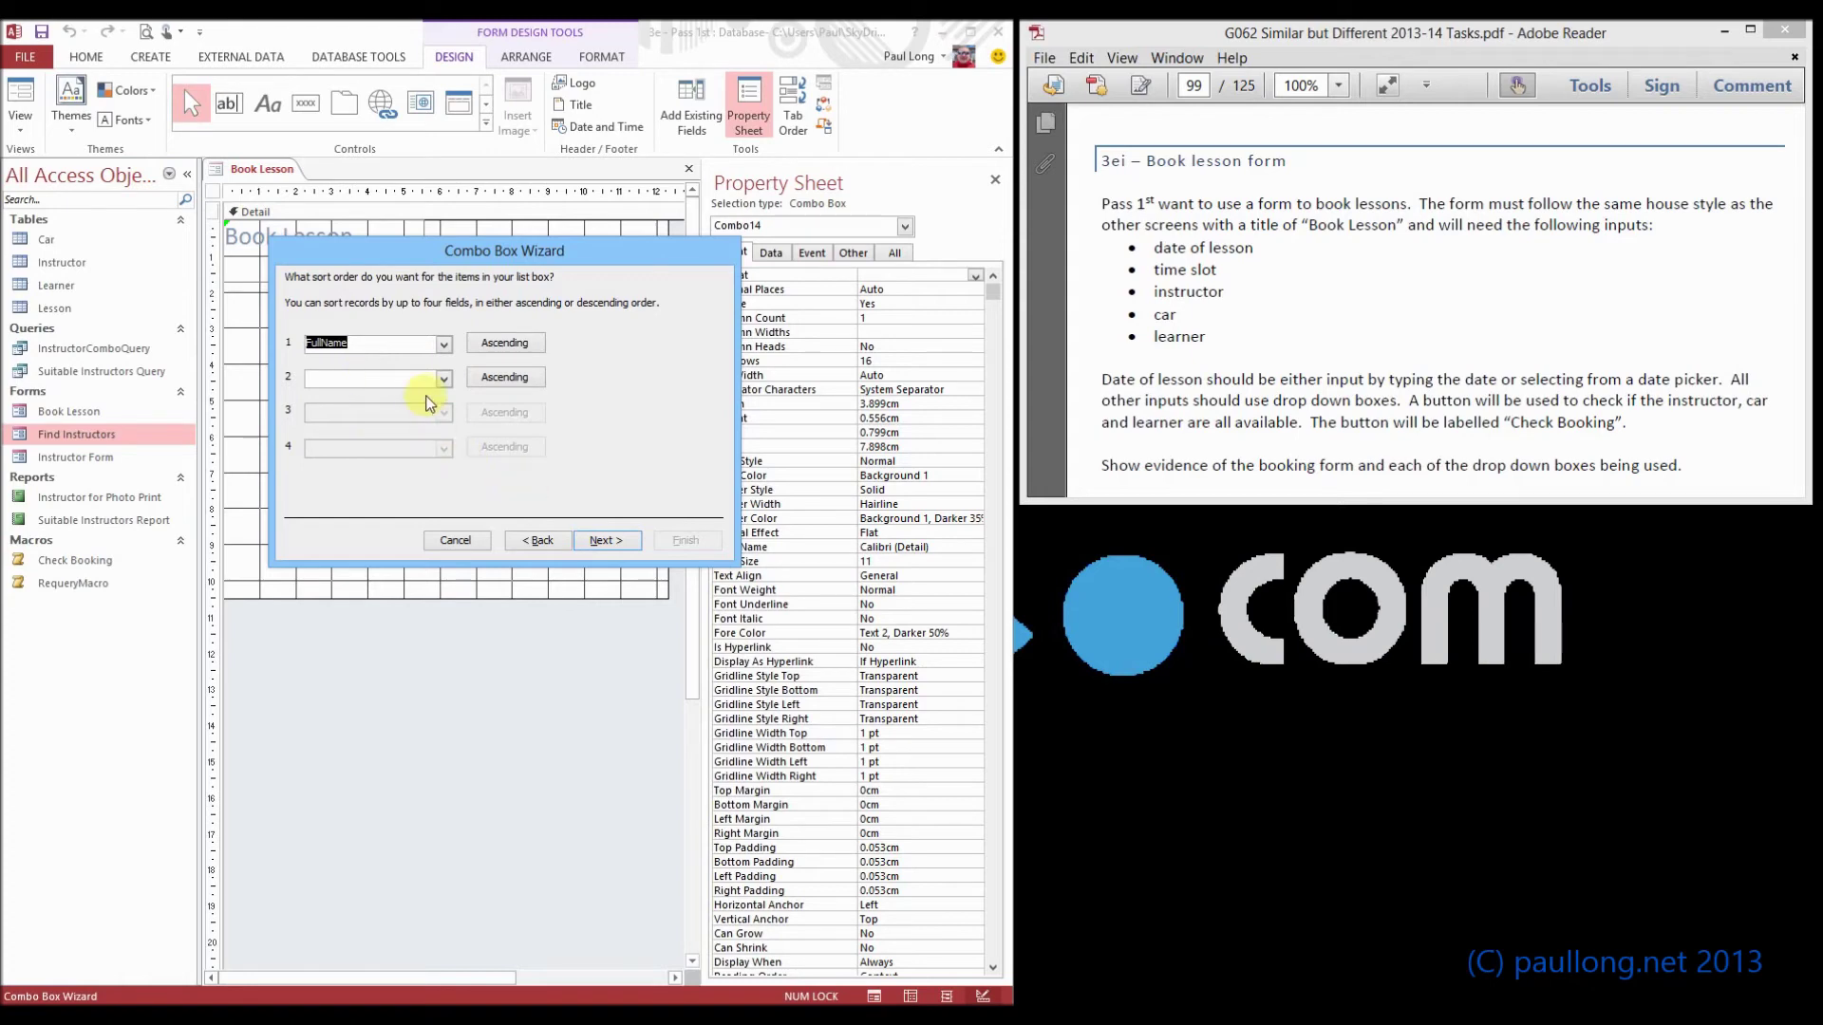
left_click(548, 541)
left_click(318, 422)
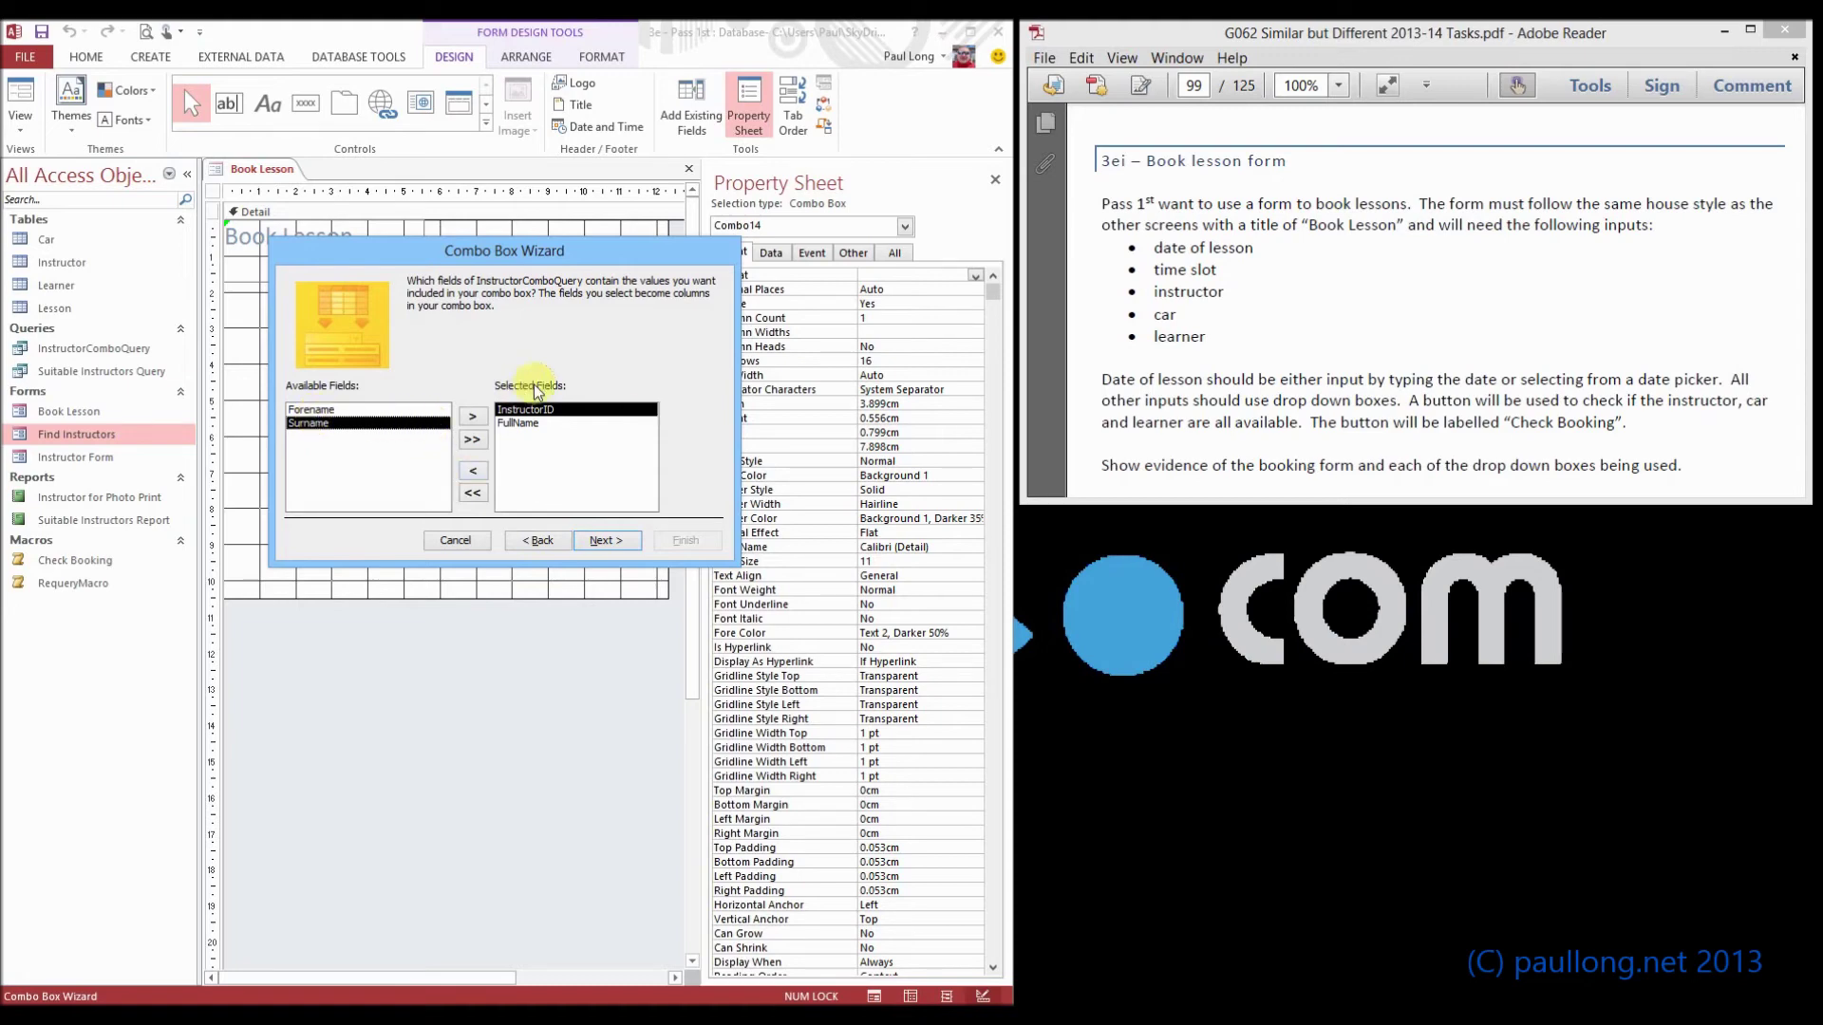
left_click(605, 542)
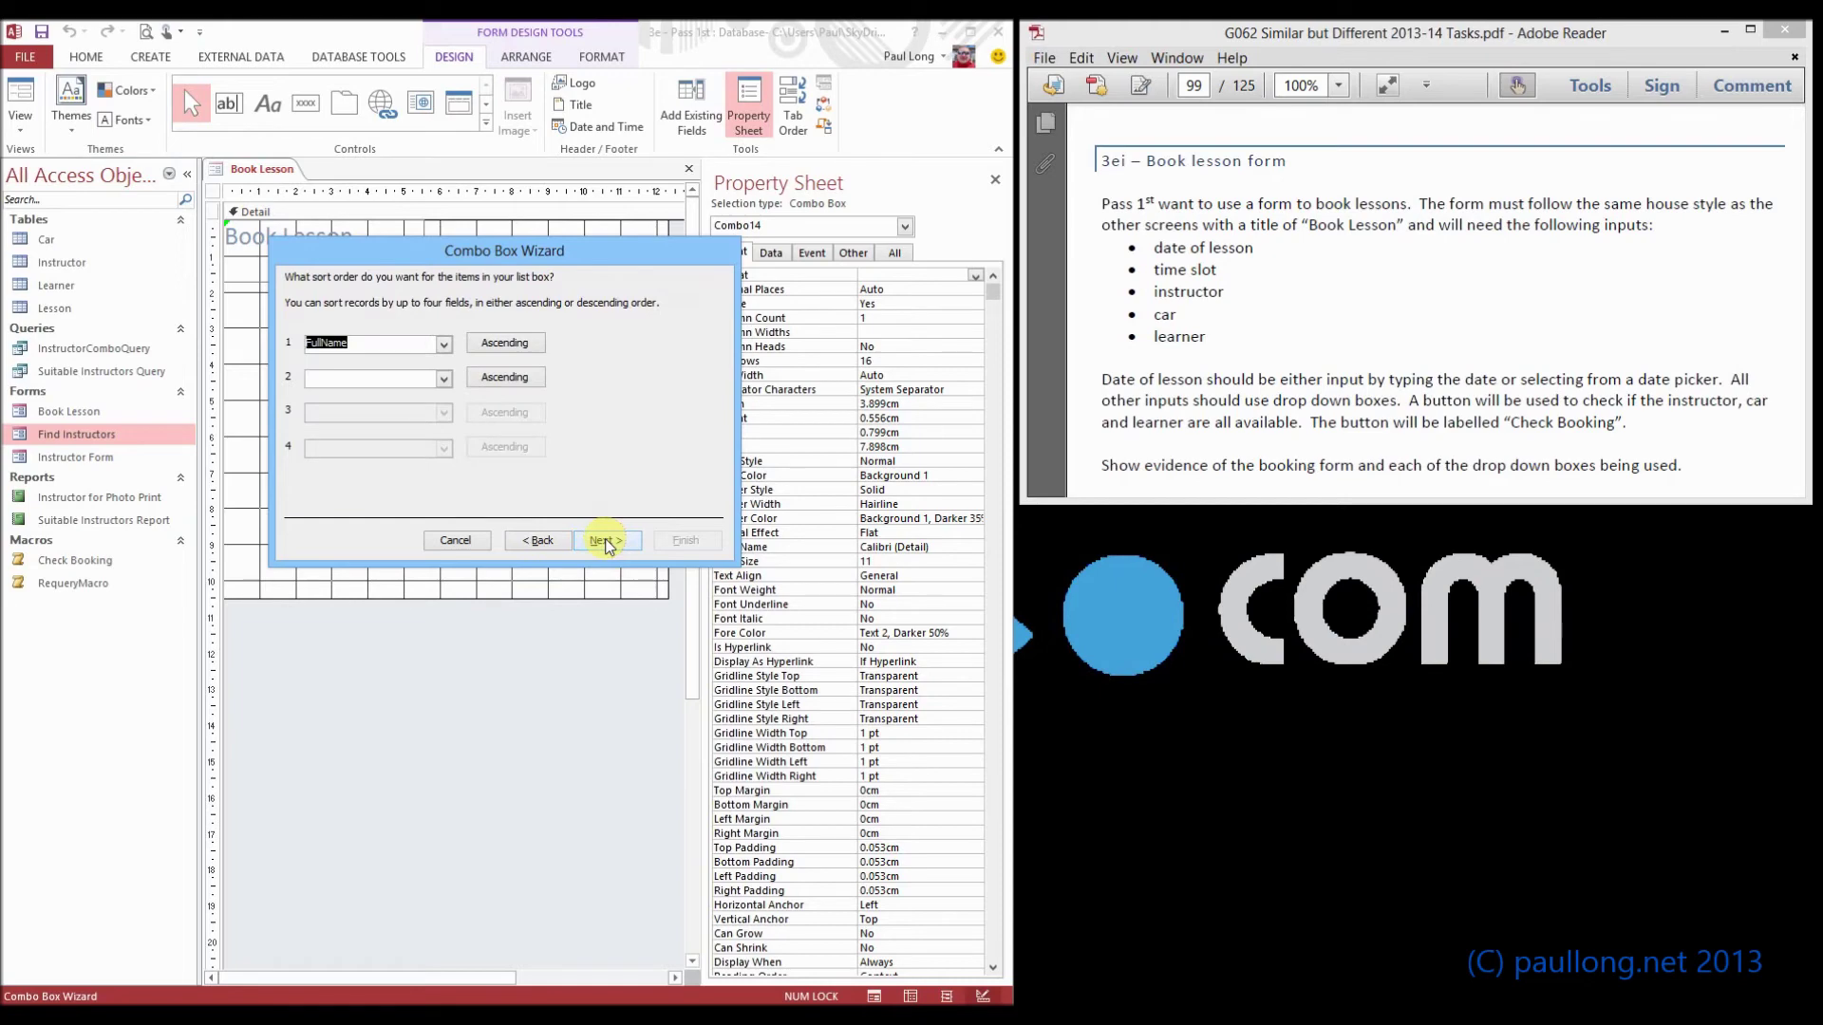
left_click(604, 541)
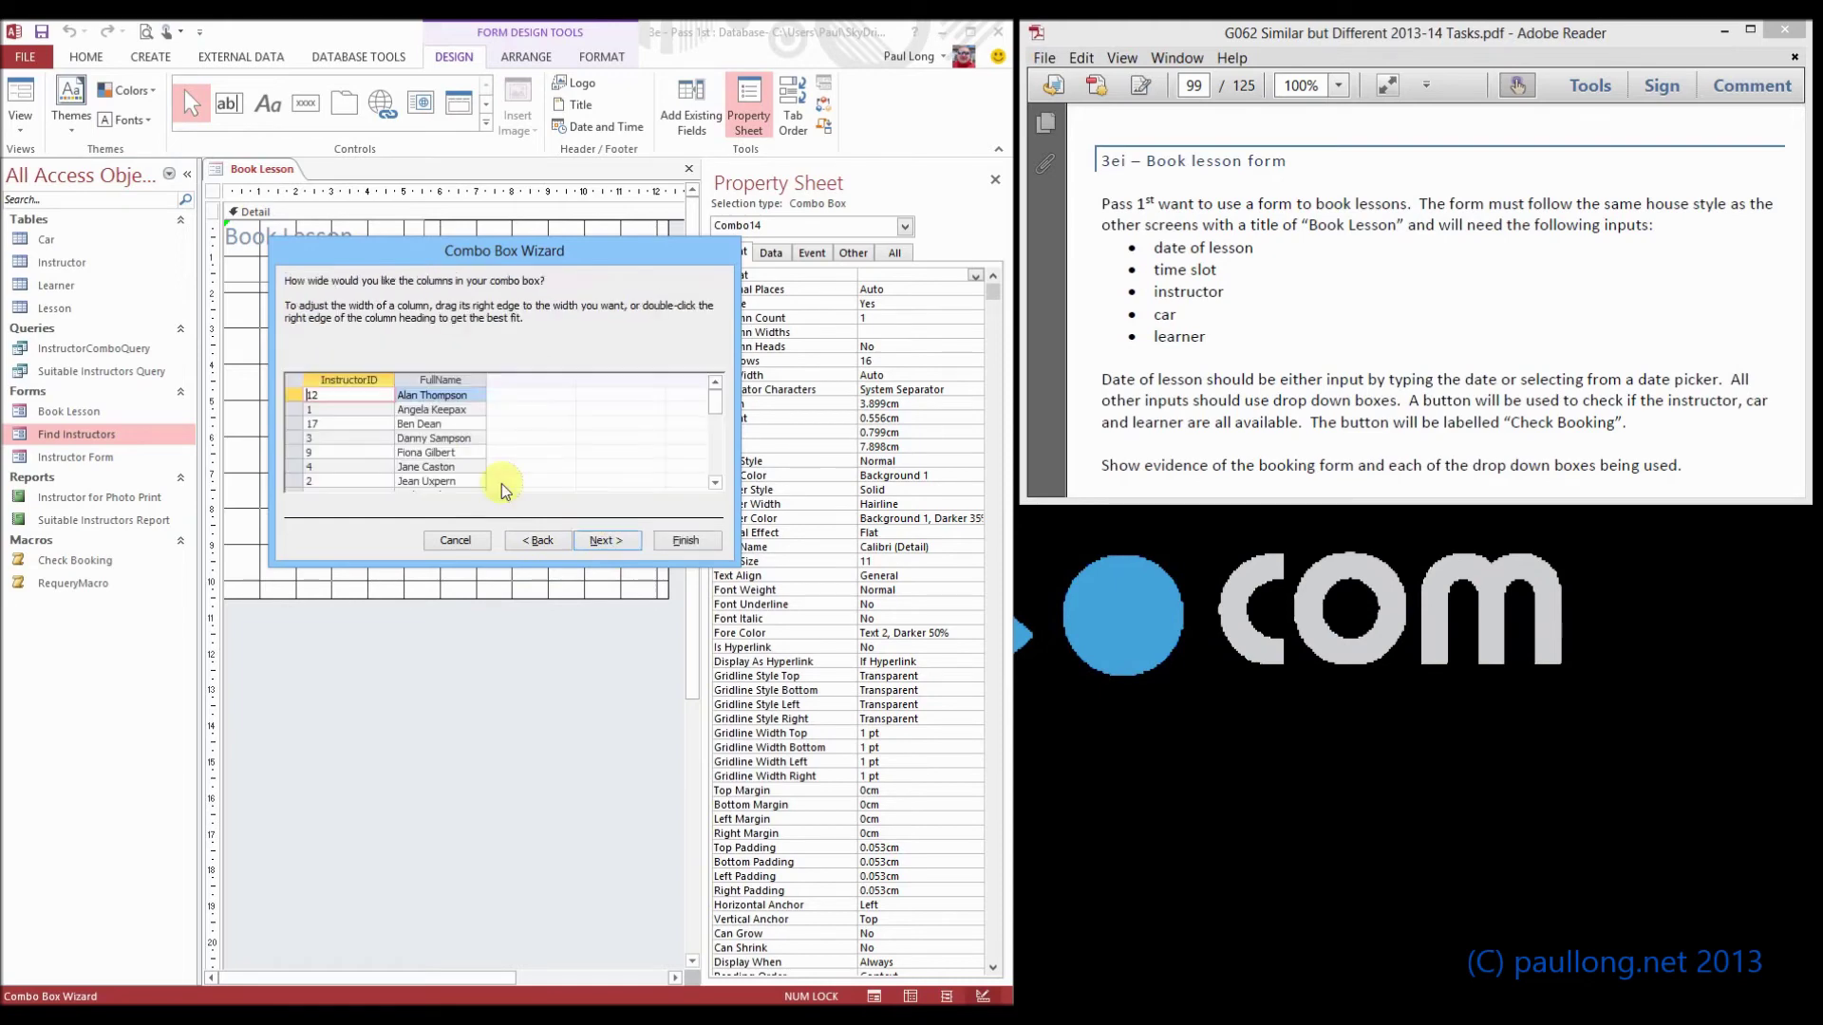
Step: Keep InstructorID as the stored value, label the combo box Instructor, and finish the wizard
left_click(333, 400)
left_click(608, 543)
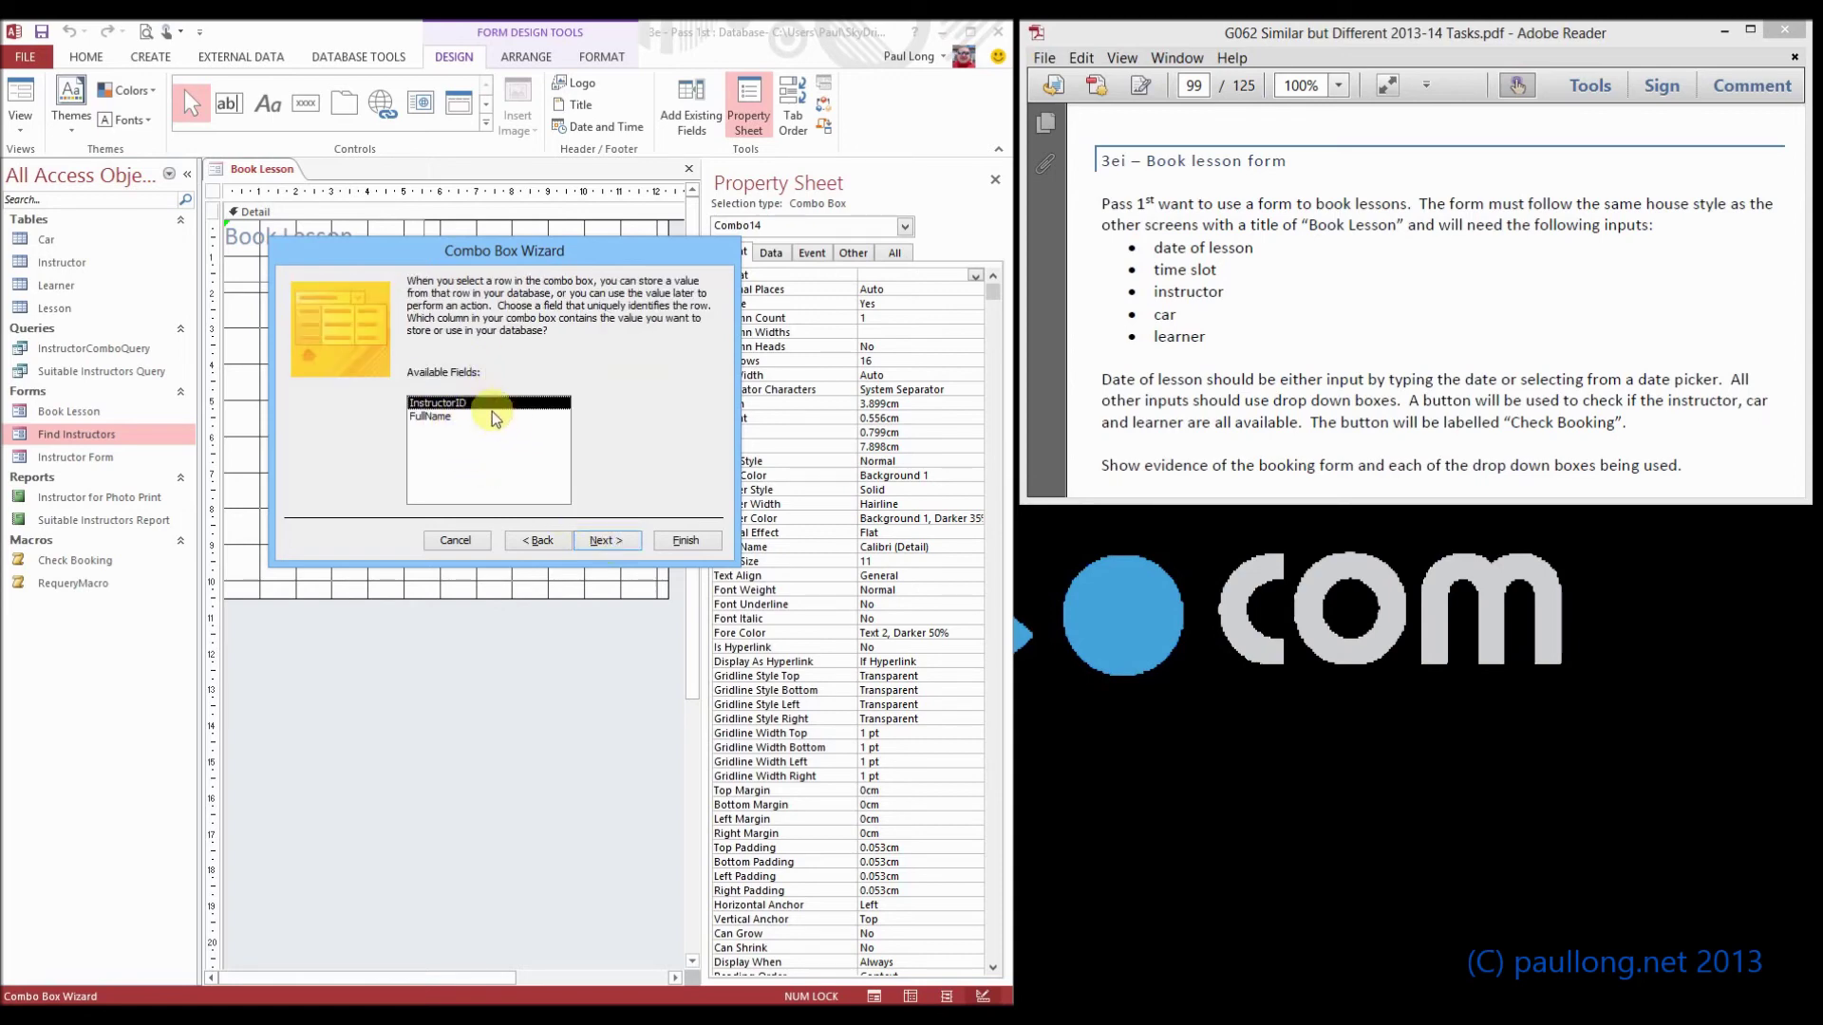
left_click(613, 543)
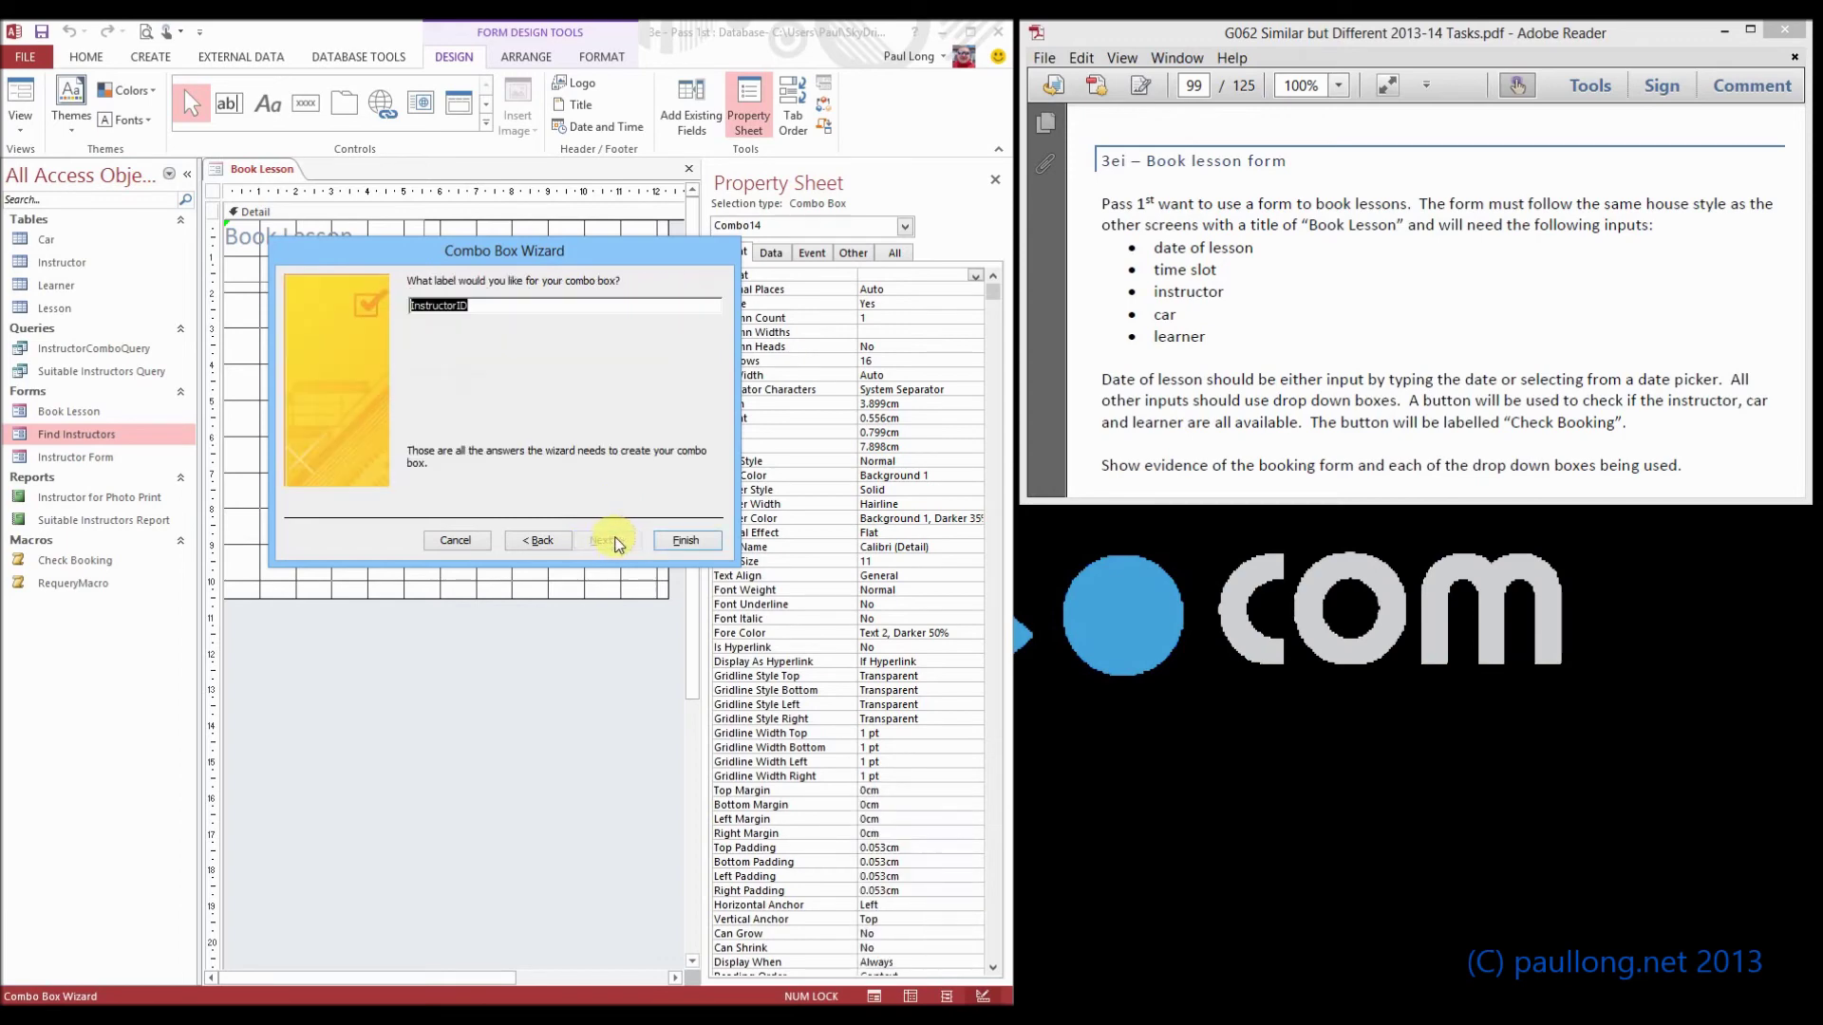
type("Instr")
left_click(687, 539)
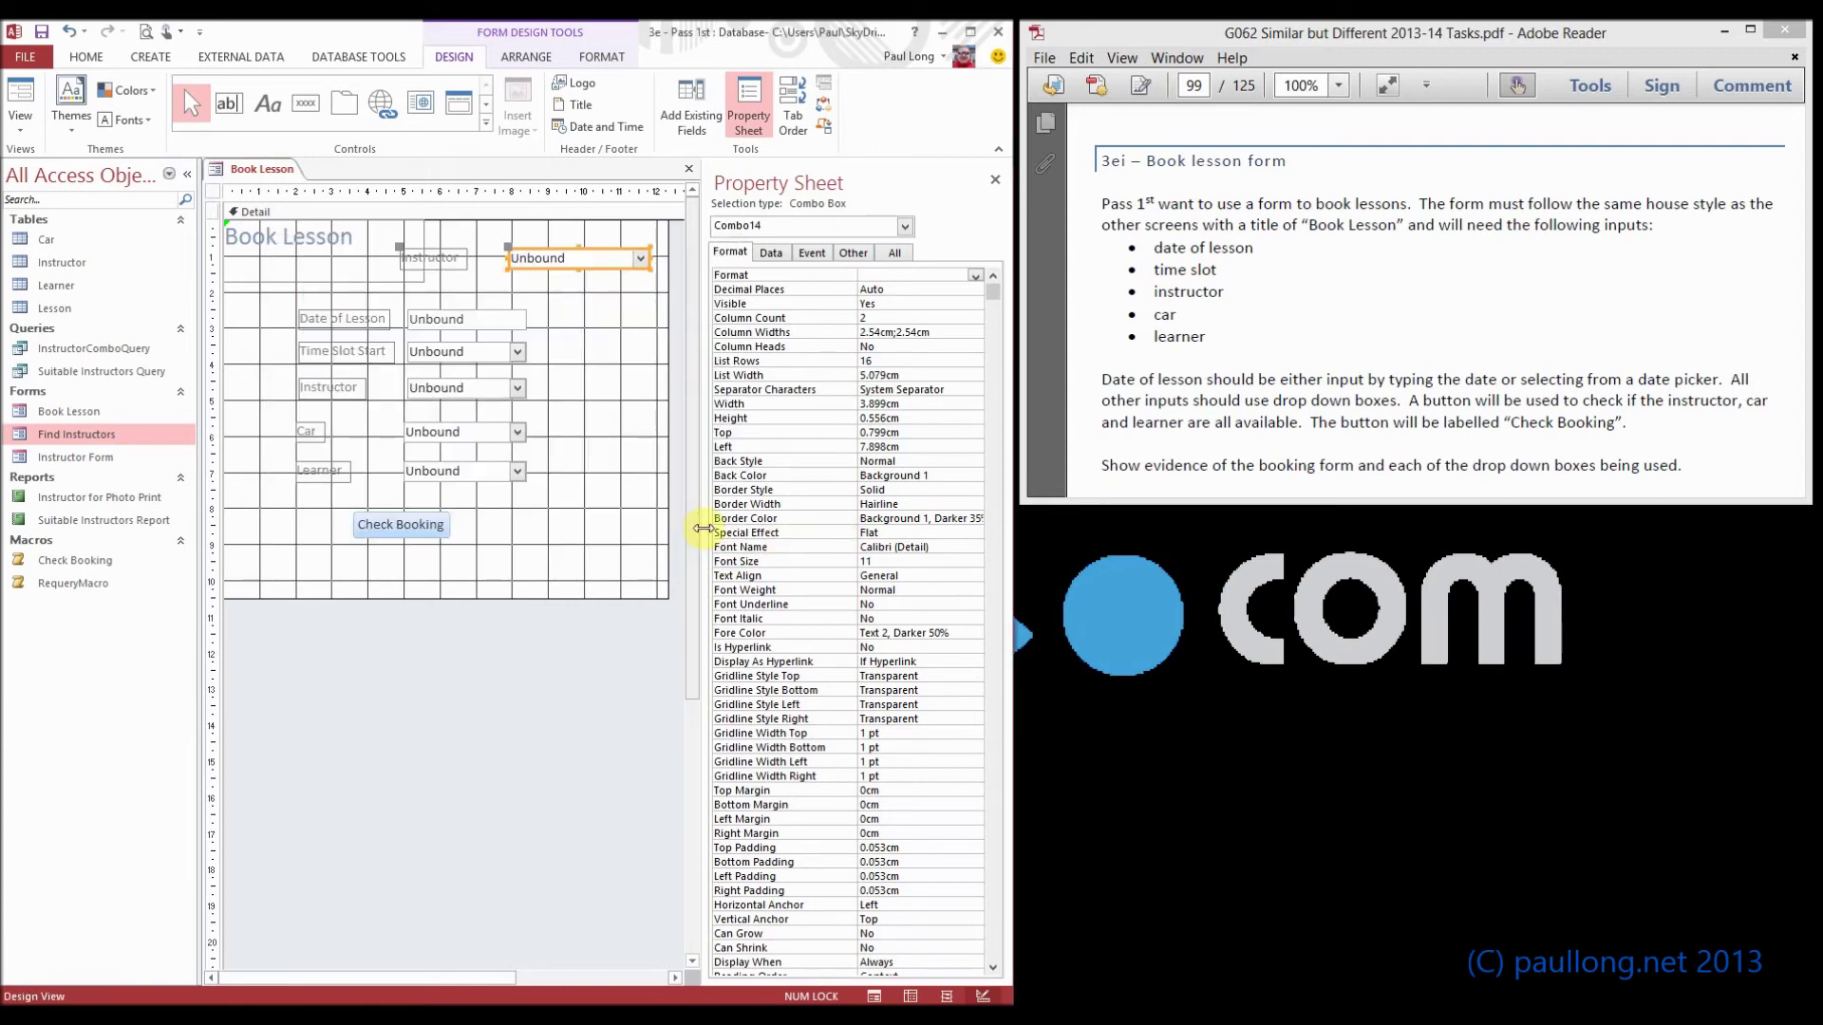
Step: Test the new Instructor drop-down in Form View by picking an instructor, then return to Design View
left_click(20, 95)
left_click(636, 218)
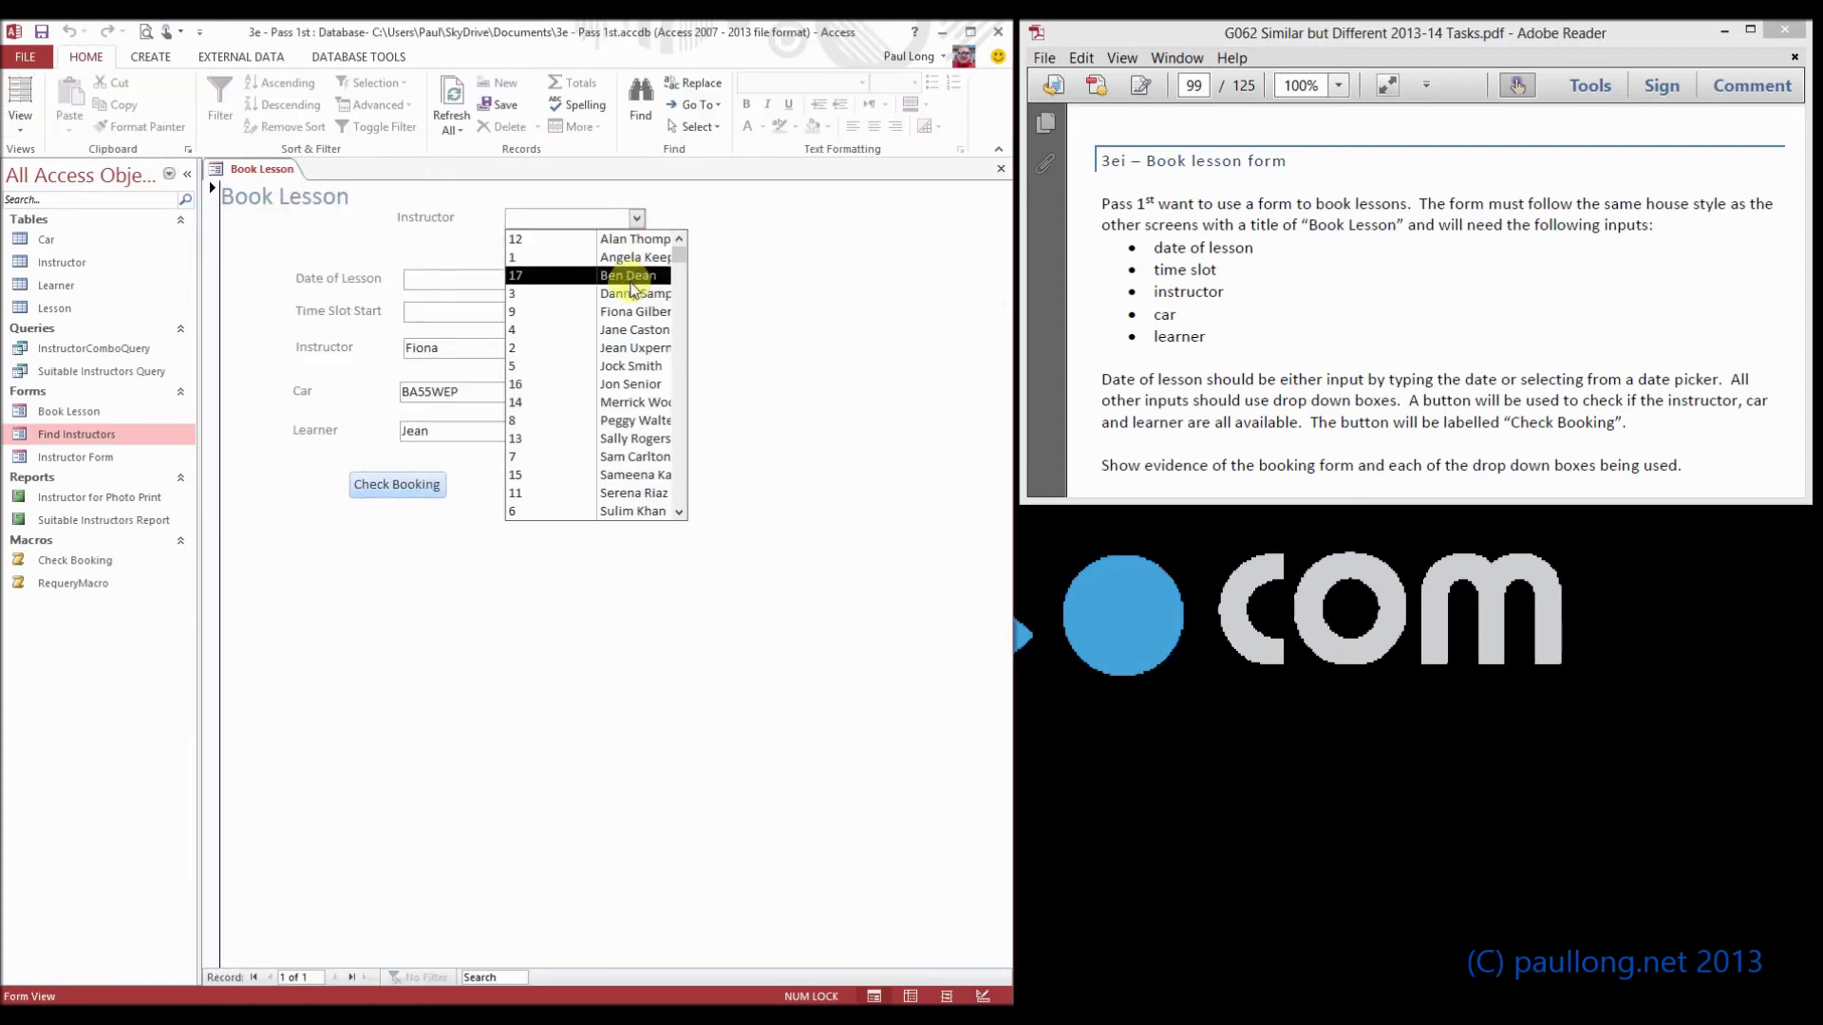
left_click(567, 366)
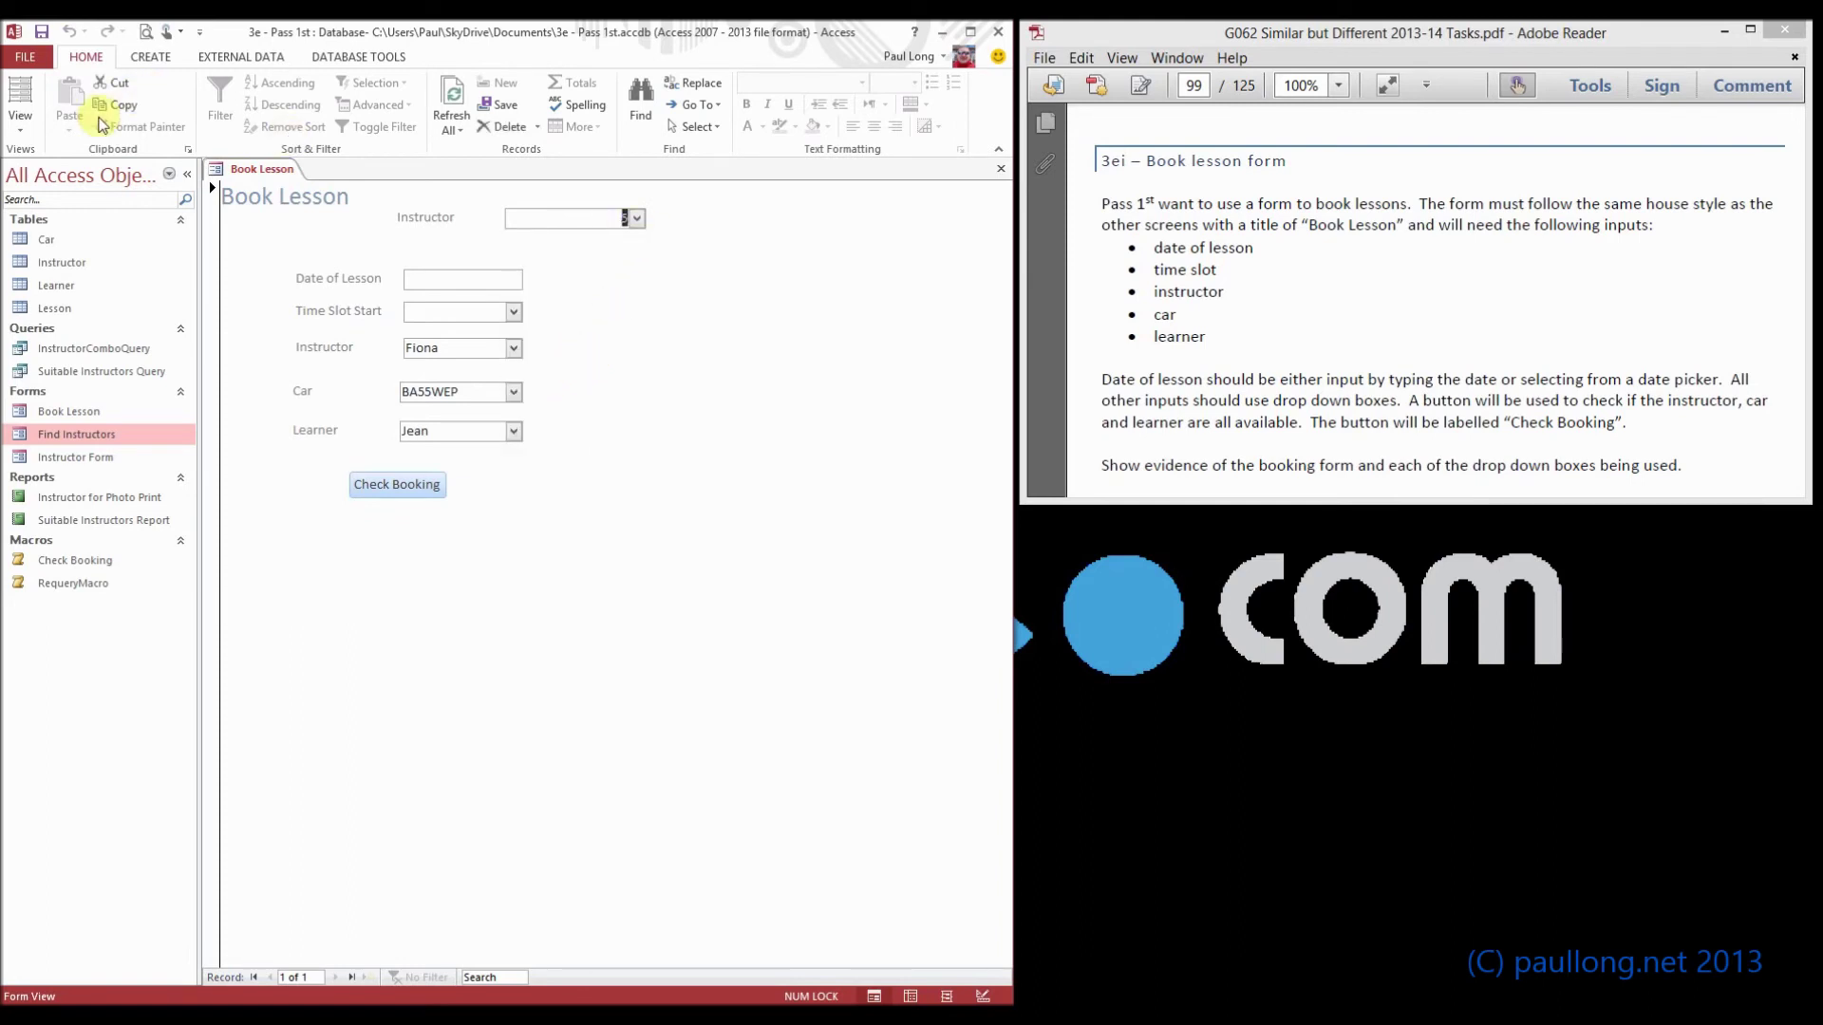
left_click(19, 130)
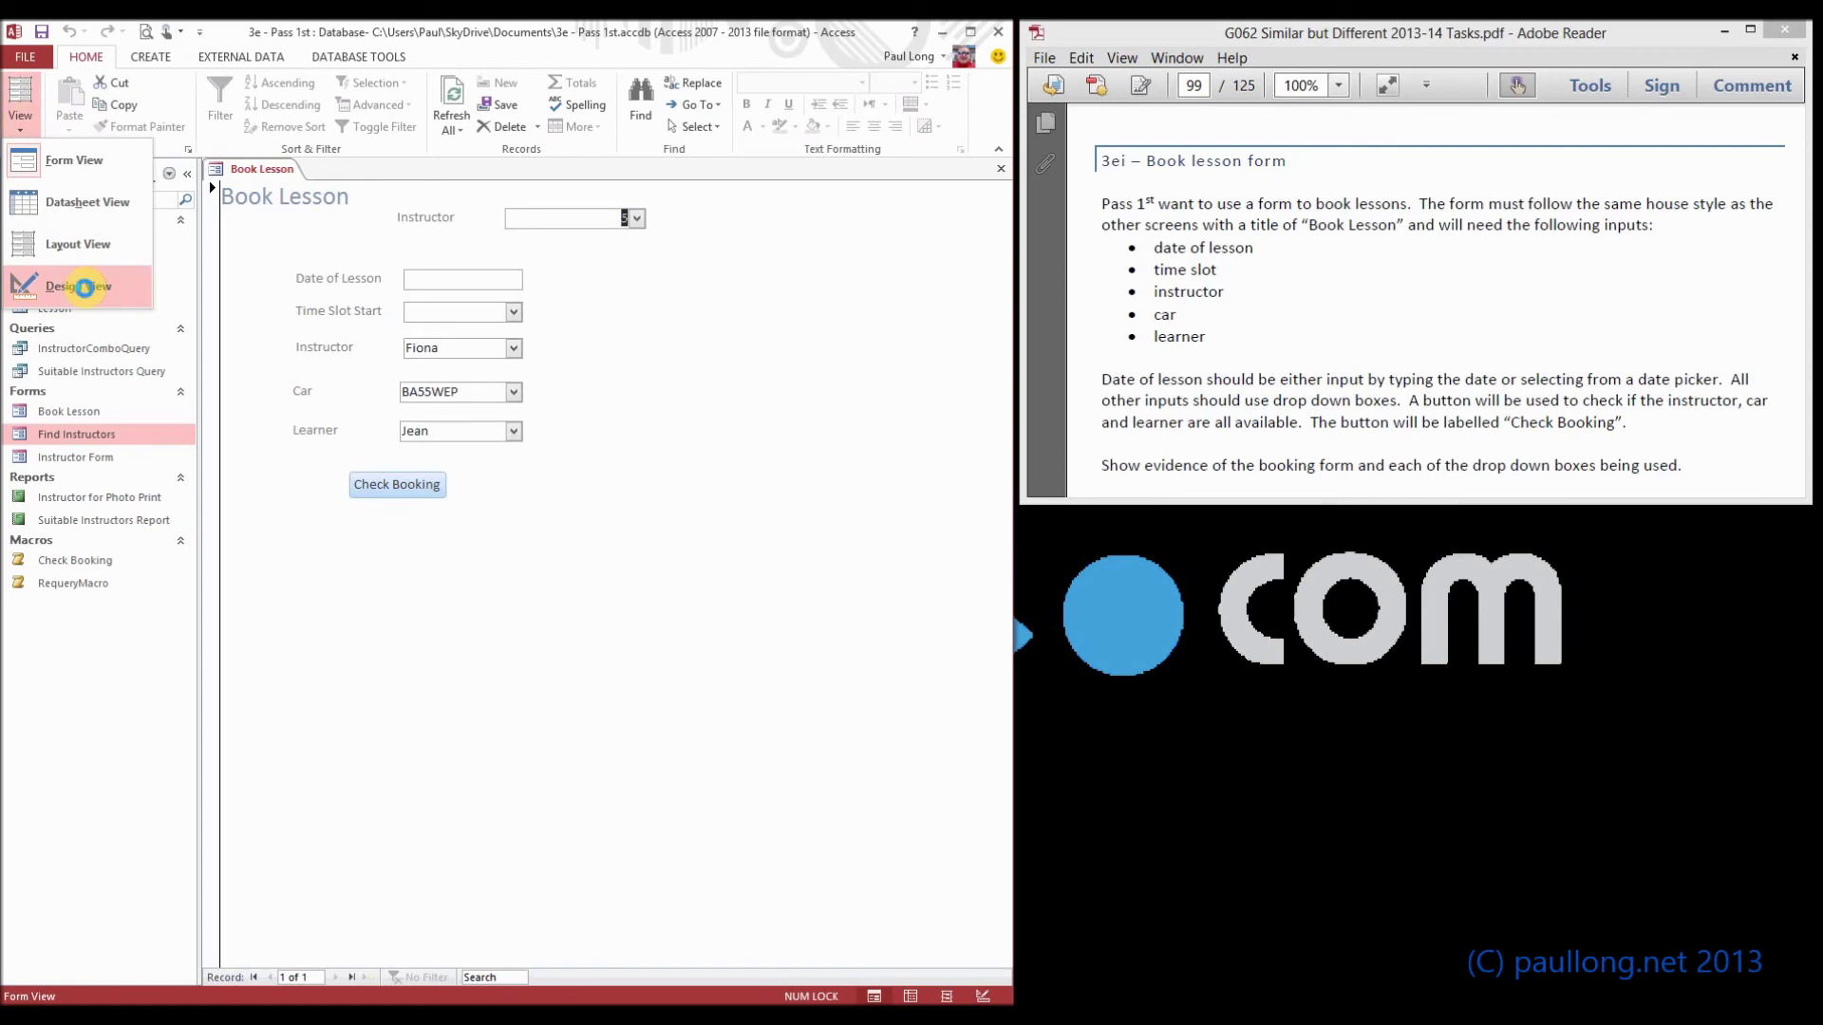
left_click(85, 286)
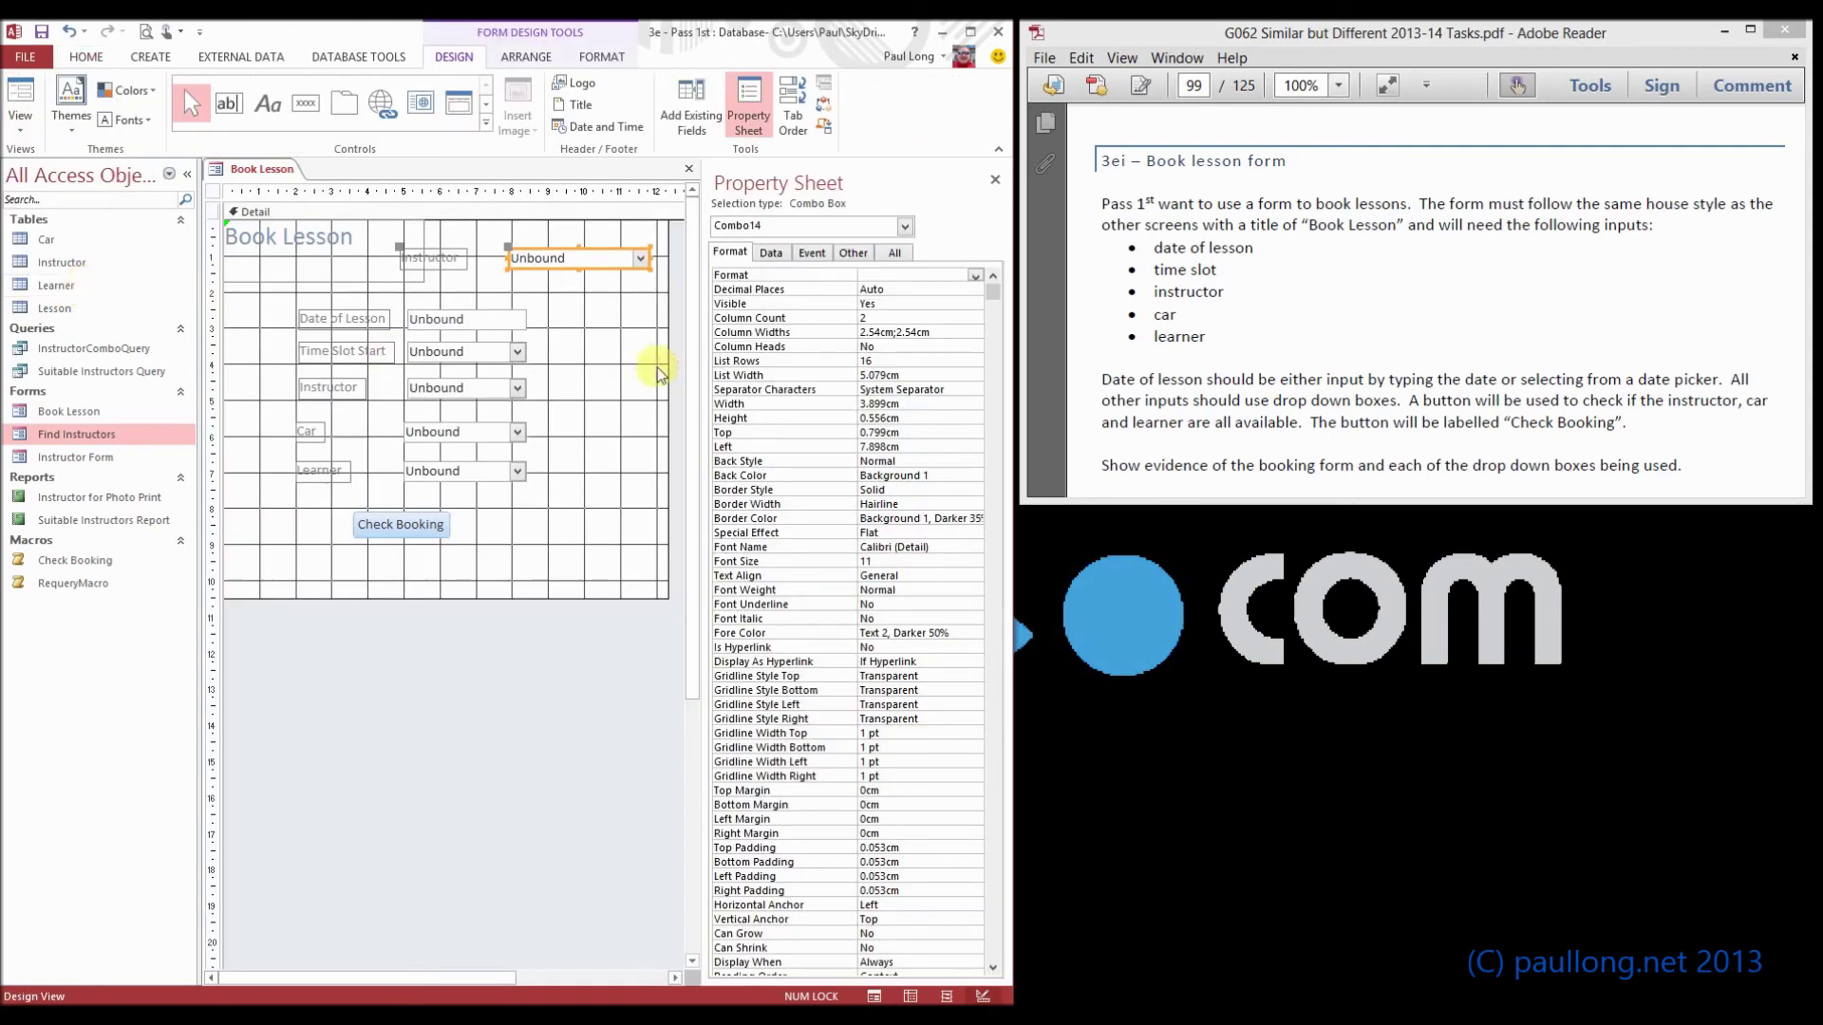
Step: Set the combo box's Column Widths to 0cm;2.54cm to hide the InstructorID column
left_click(733, 253)
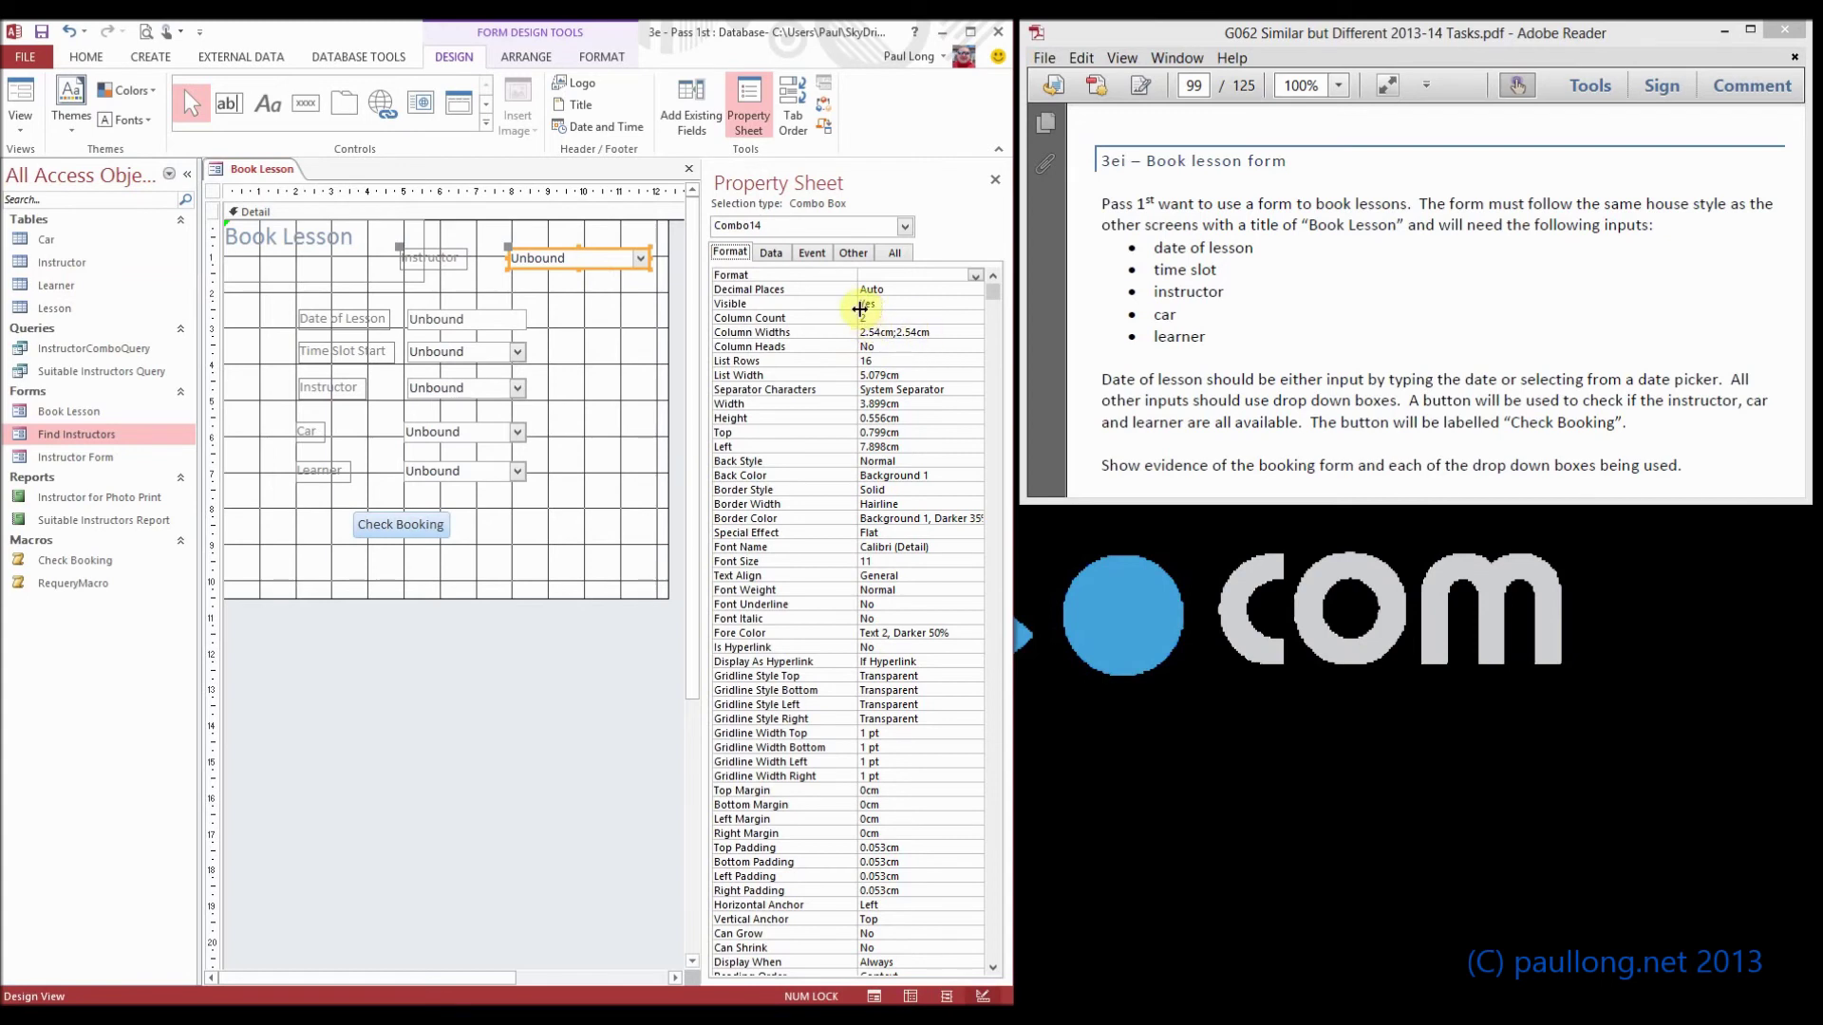
left_click(882, 333)
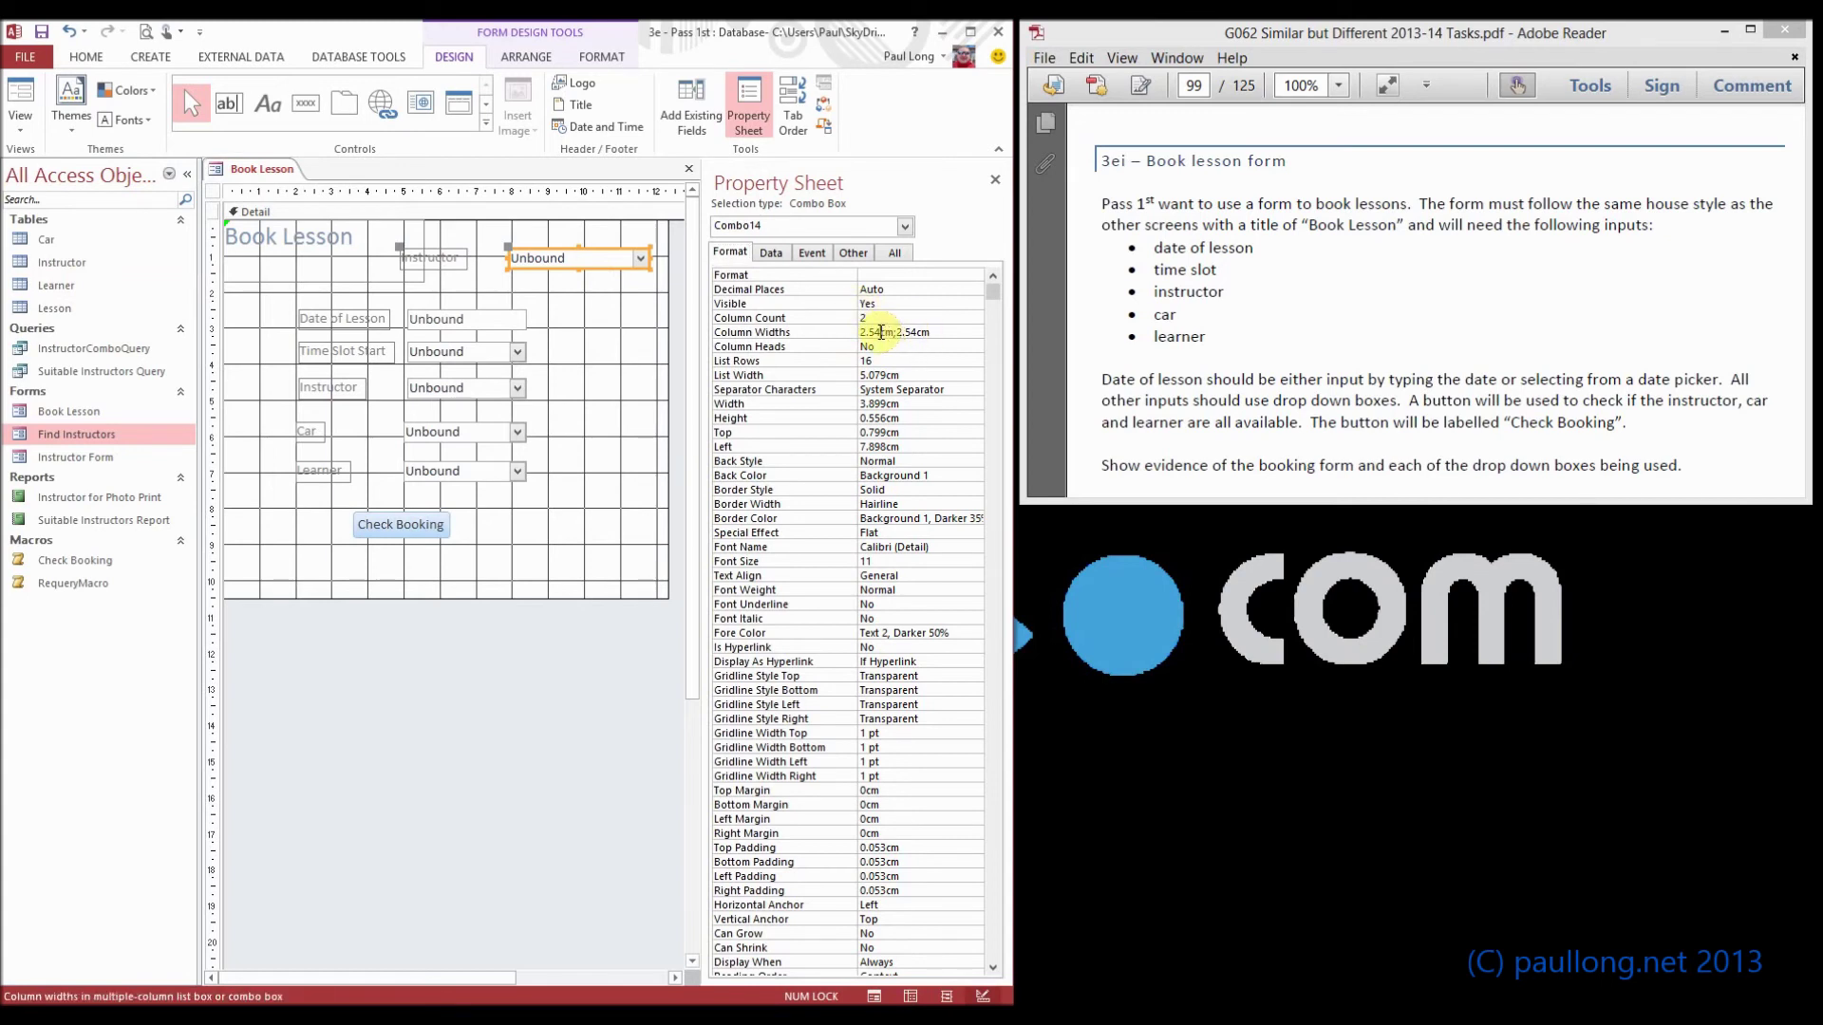
left_click_drag(882, 334, 842, 334)
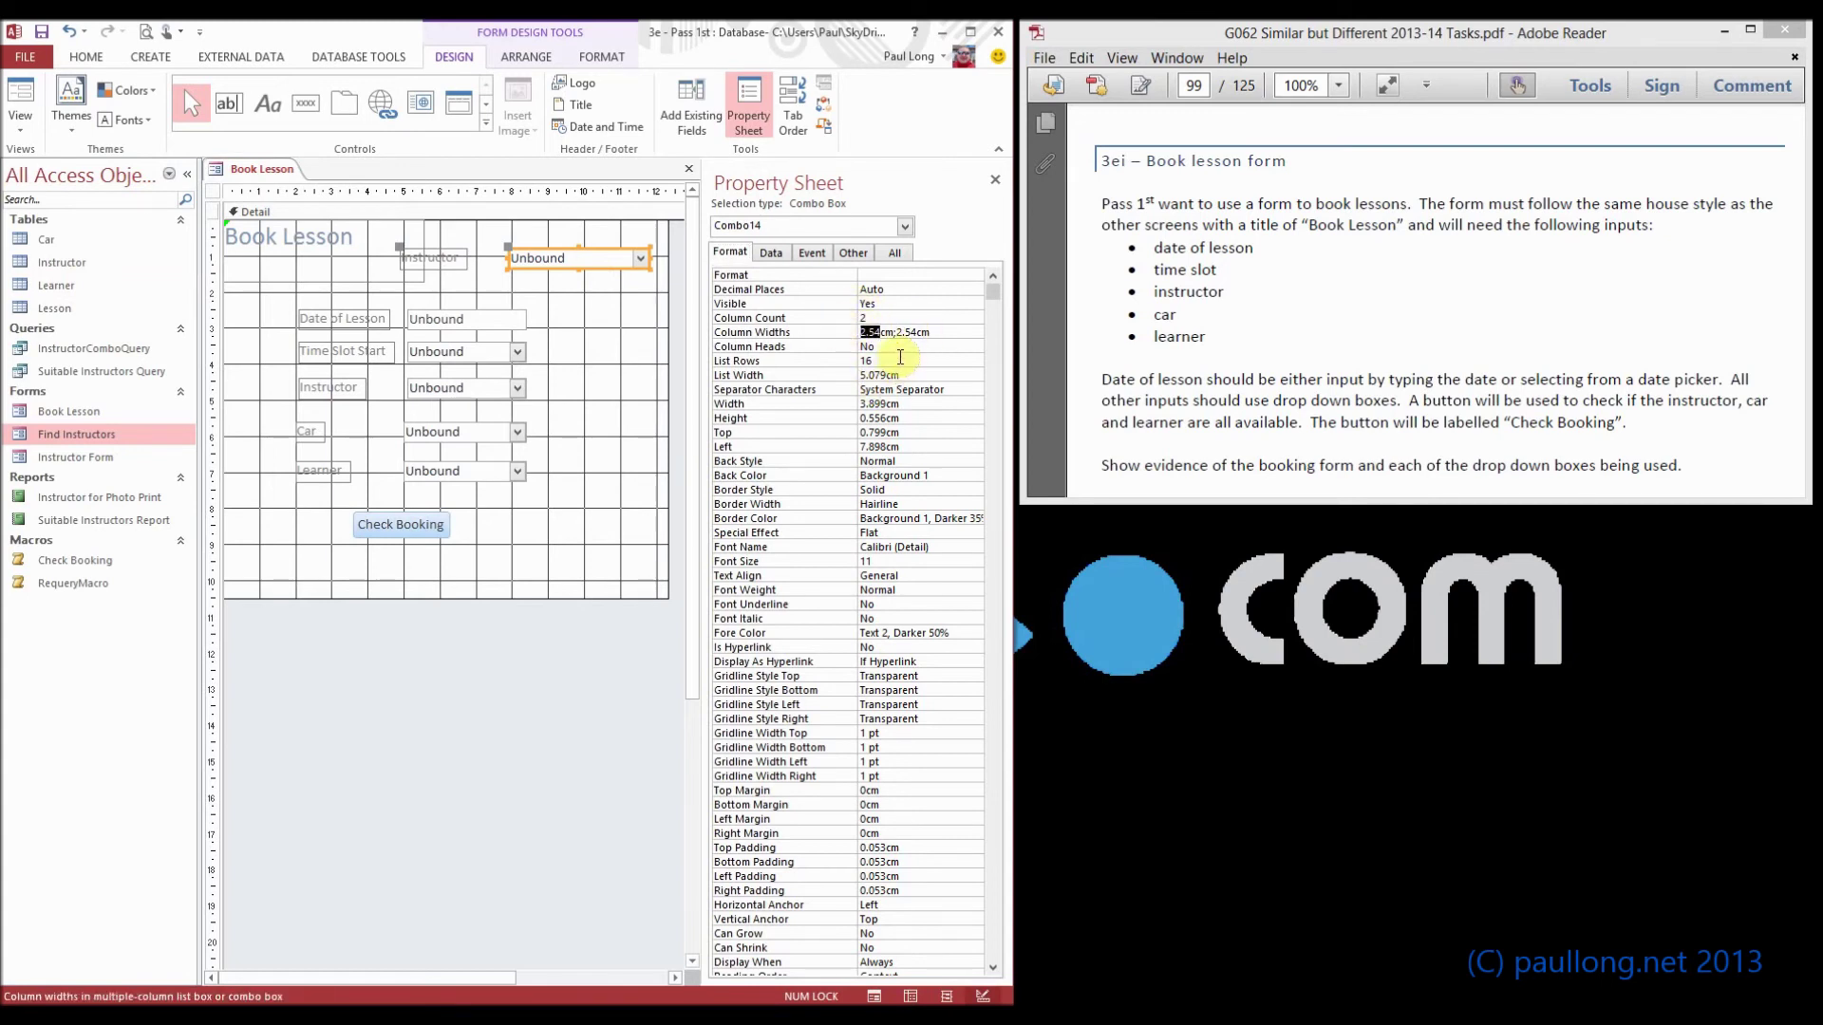
type("0")
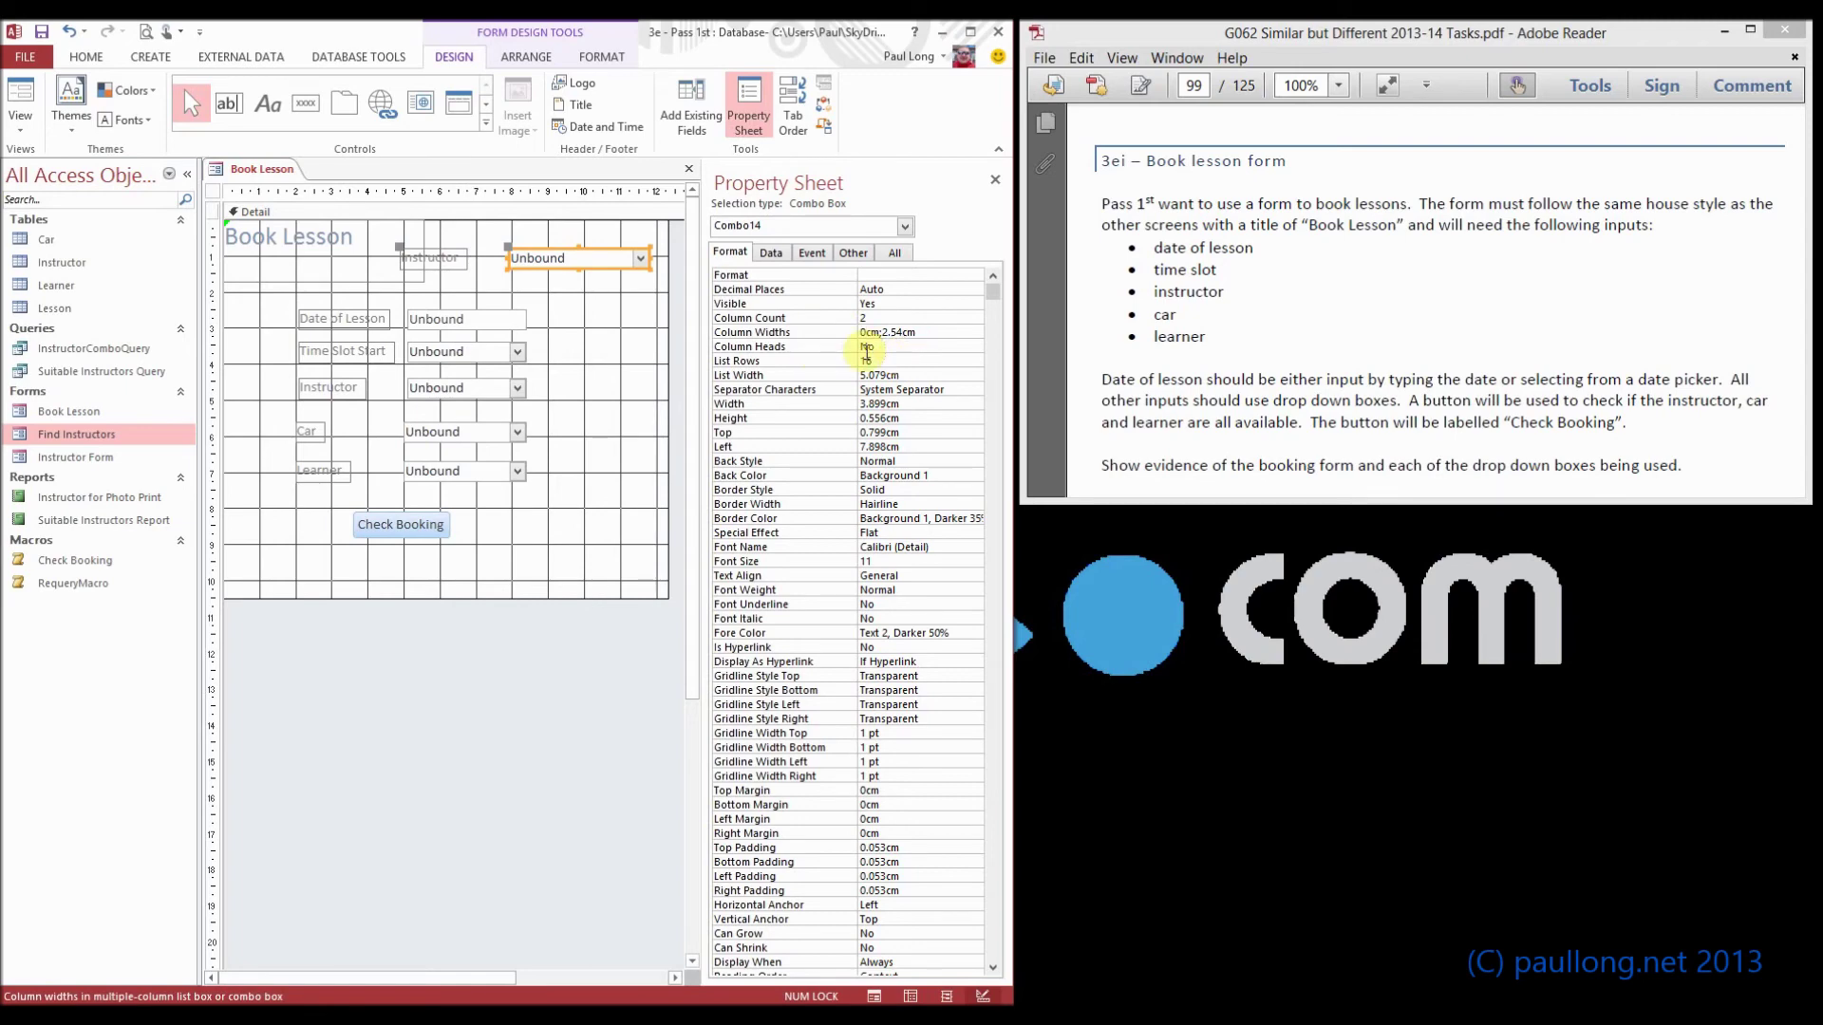
left_click(888, 348)
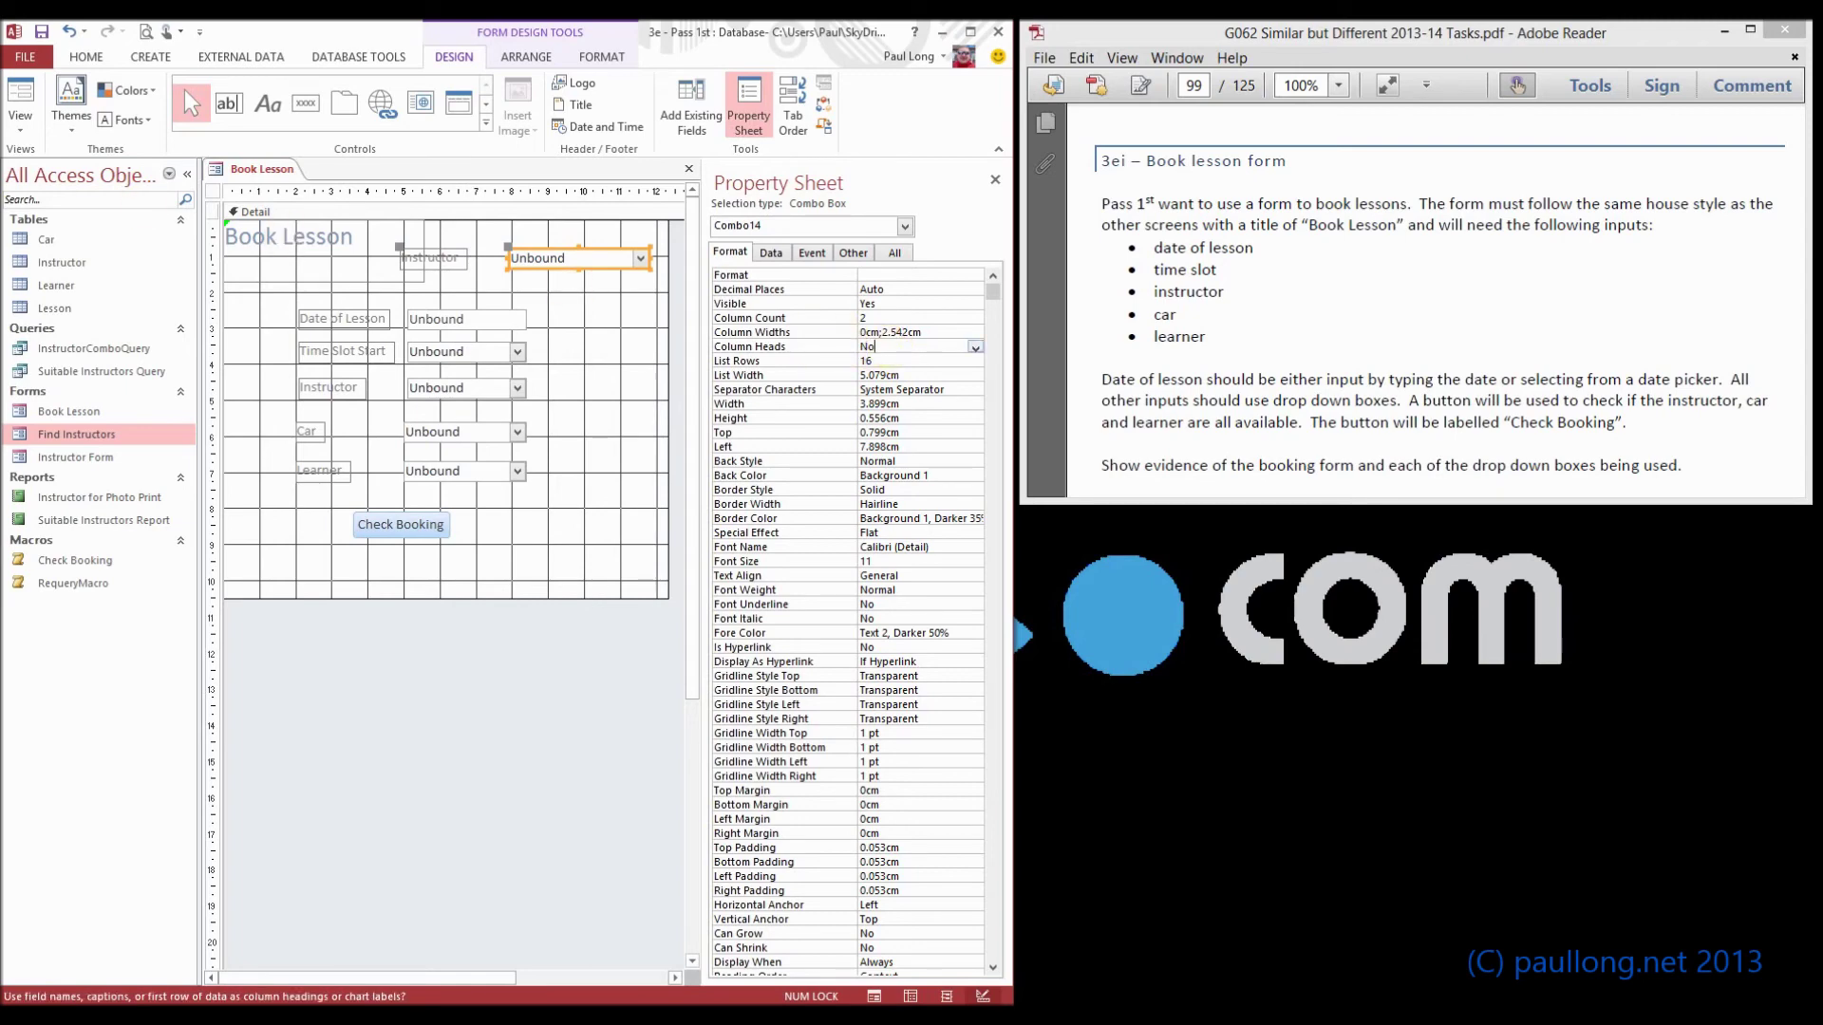
Step: In Form View, pick full names from the new Instructor list and compare with the original Instructor drop-down
left_click(21, 98)
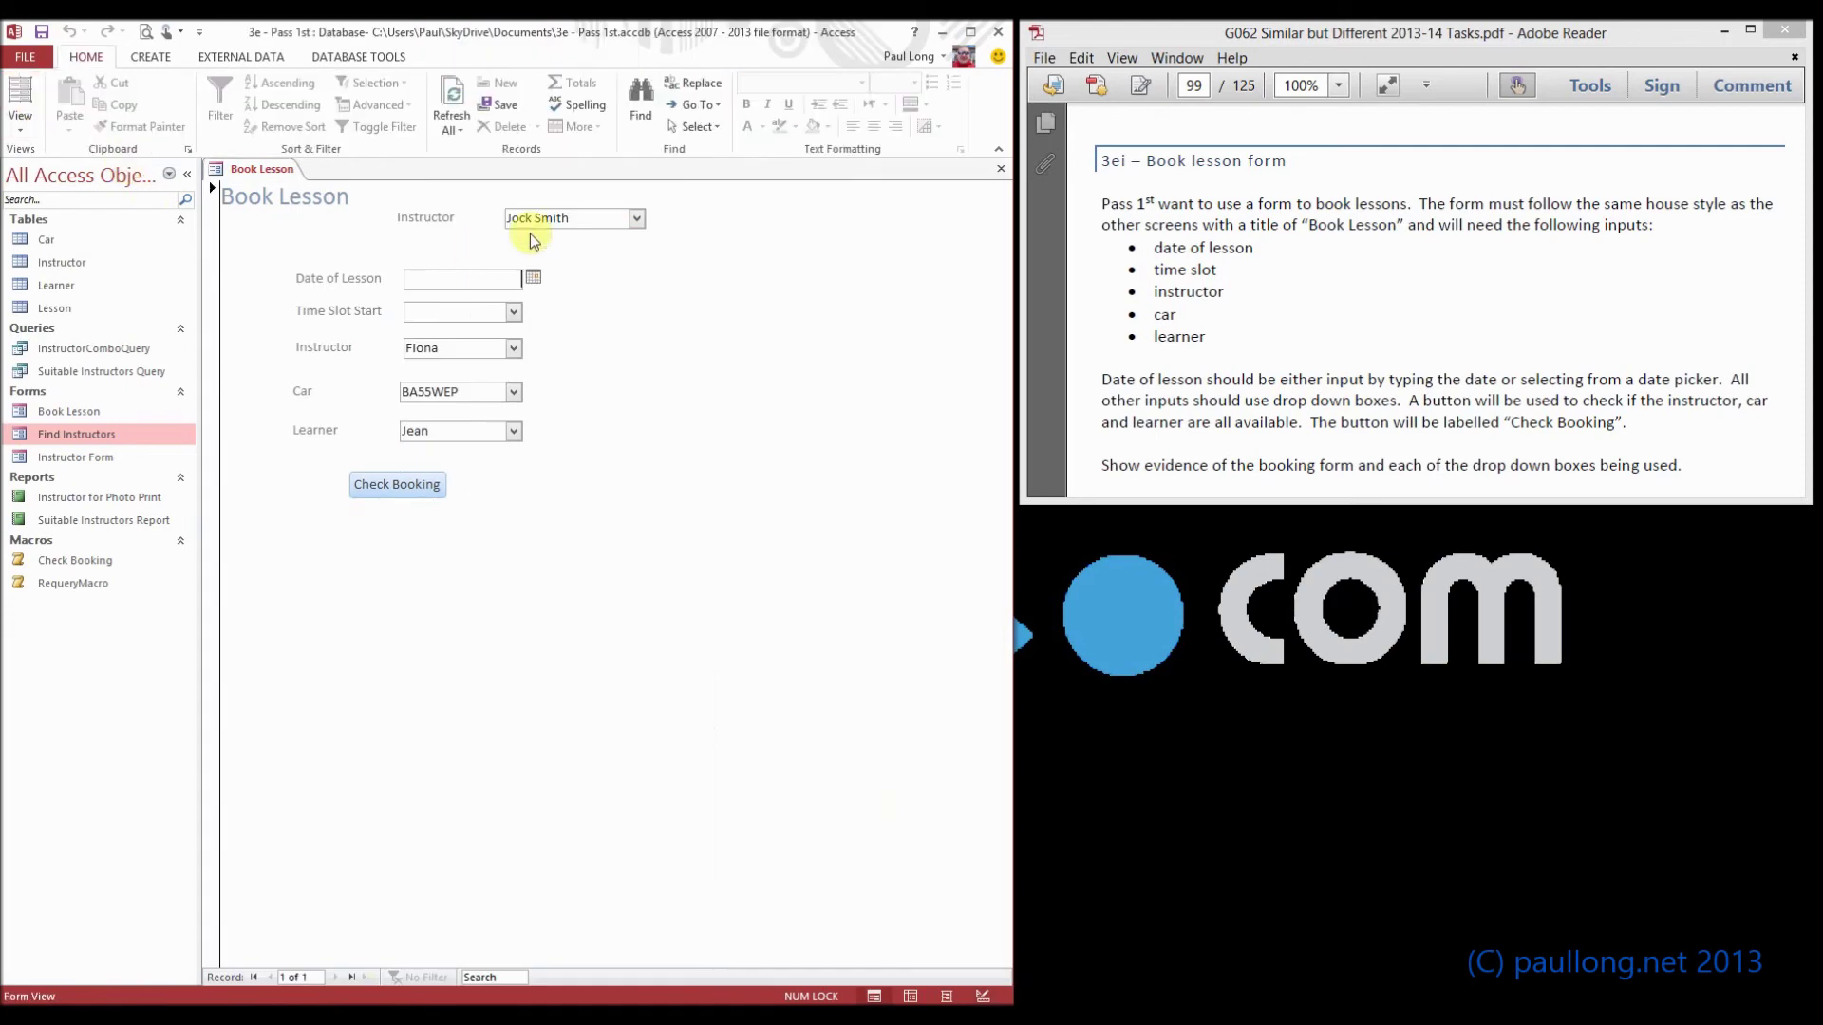
left_click(637, 218)
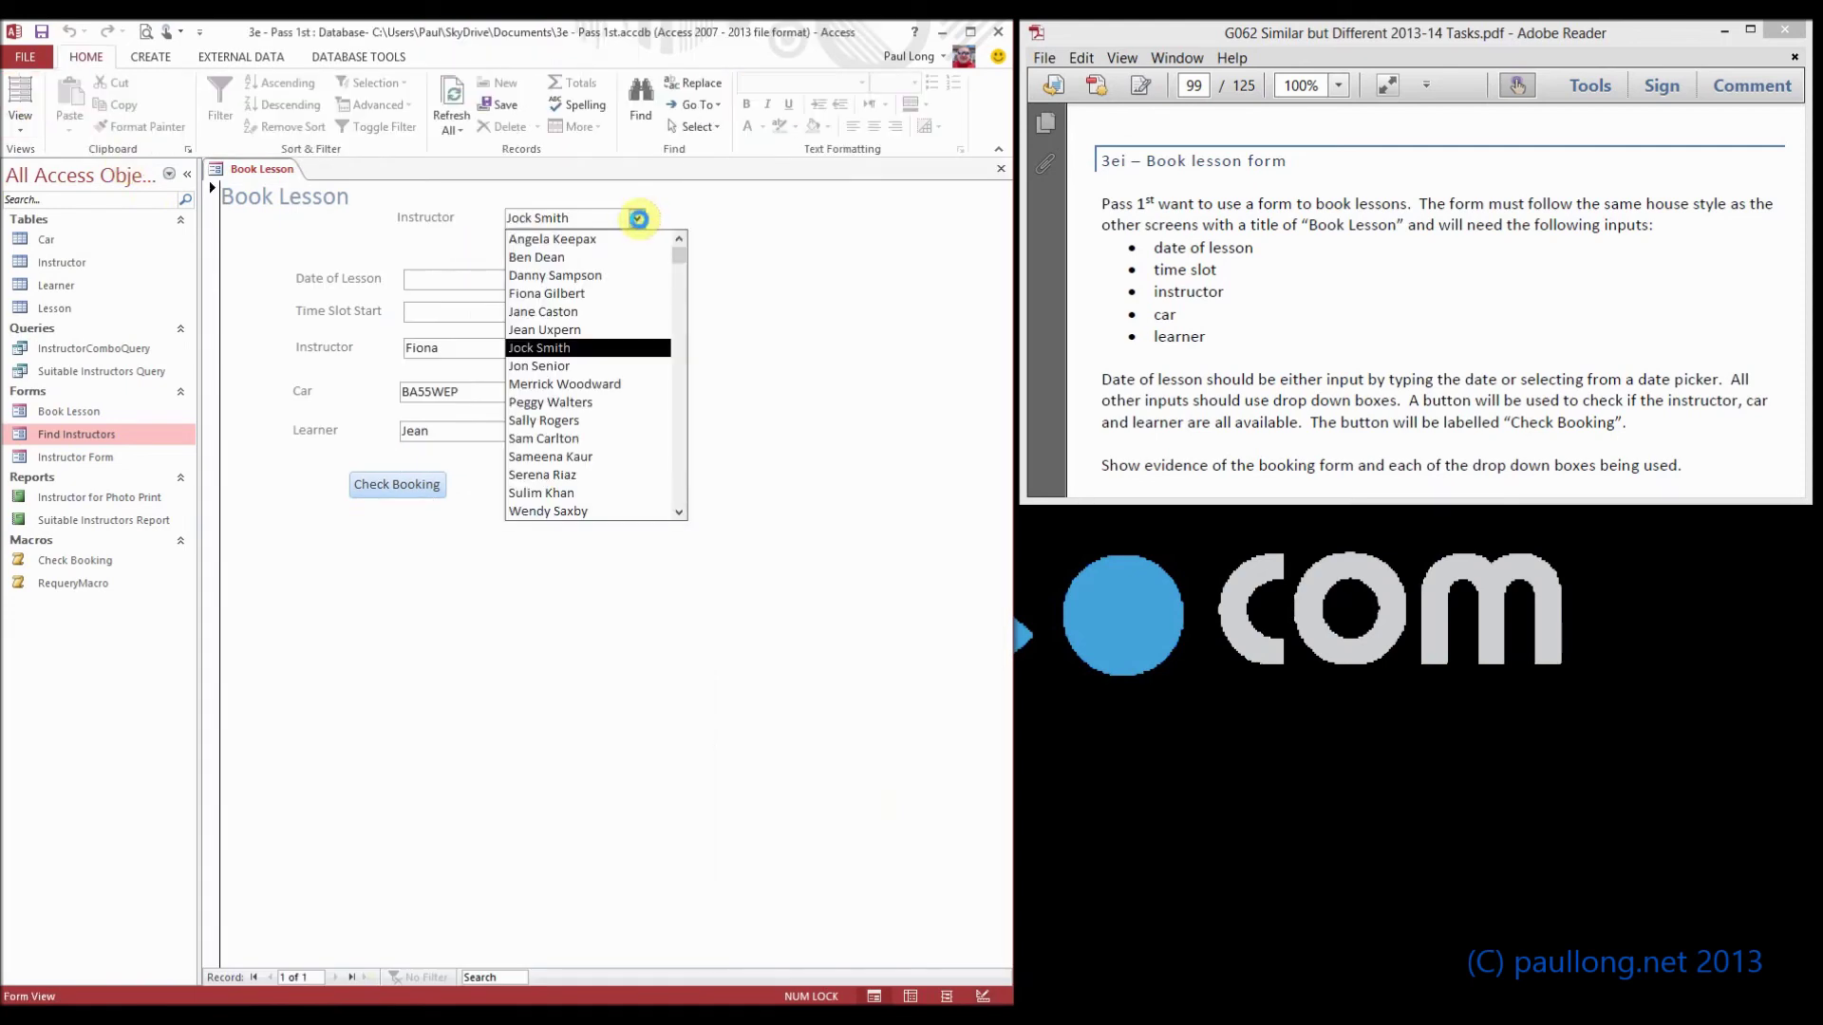
left_click(588, 384)
left_click(636, 217)
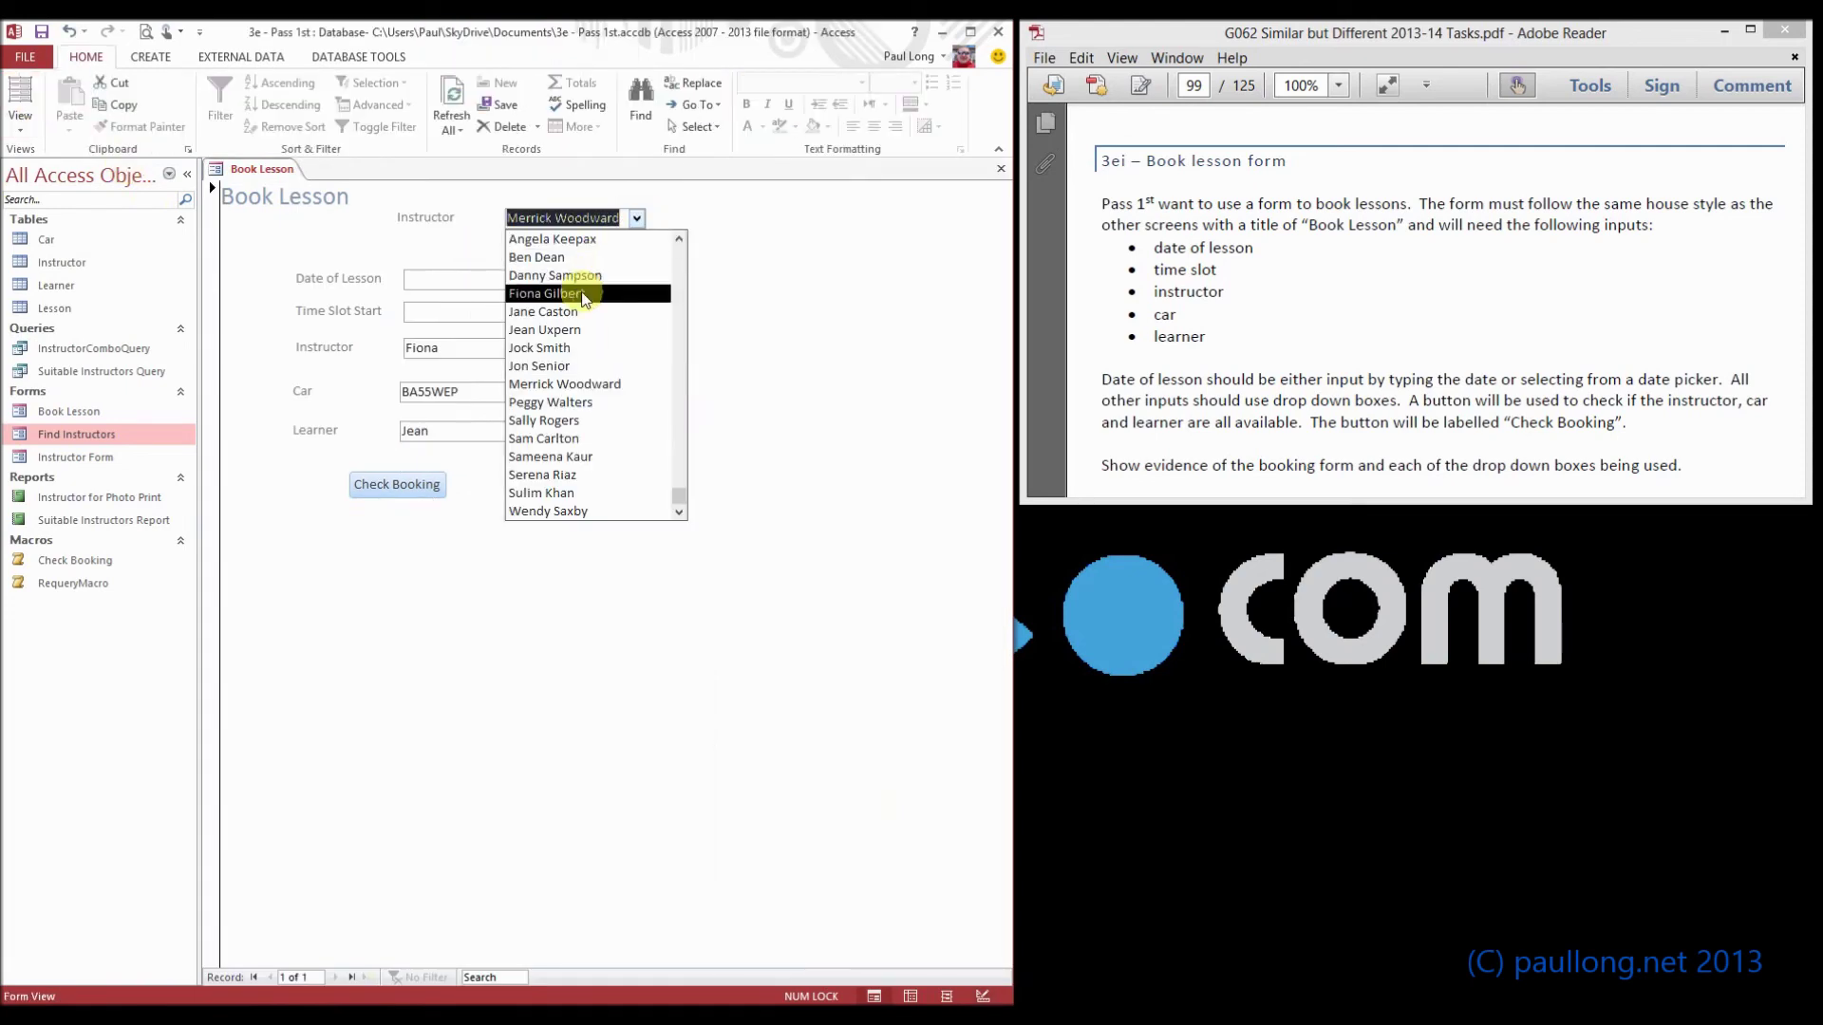
left_click(581, 293)
left_click(594, 213)
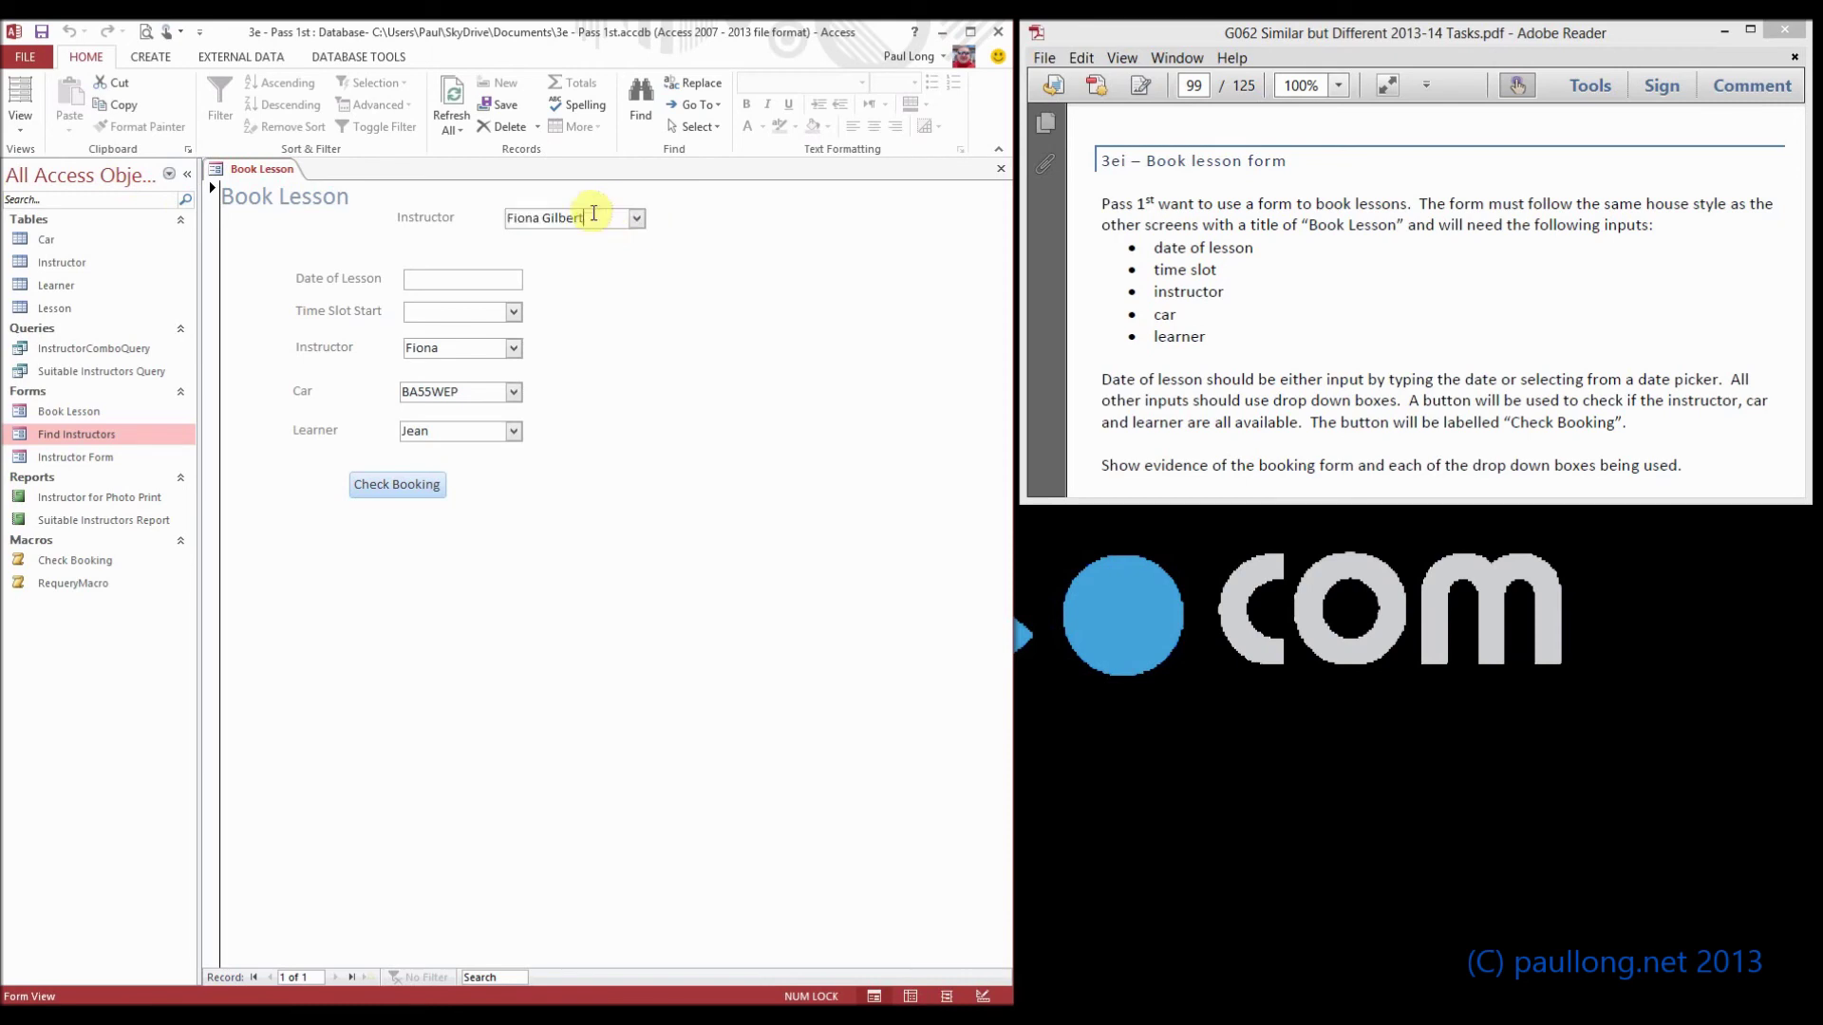
left_click(513, 349)
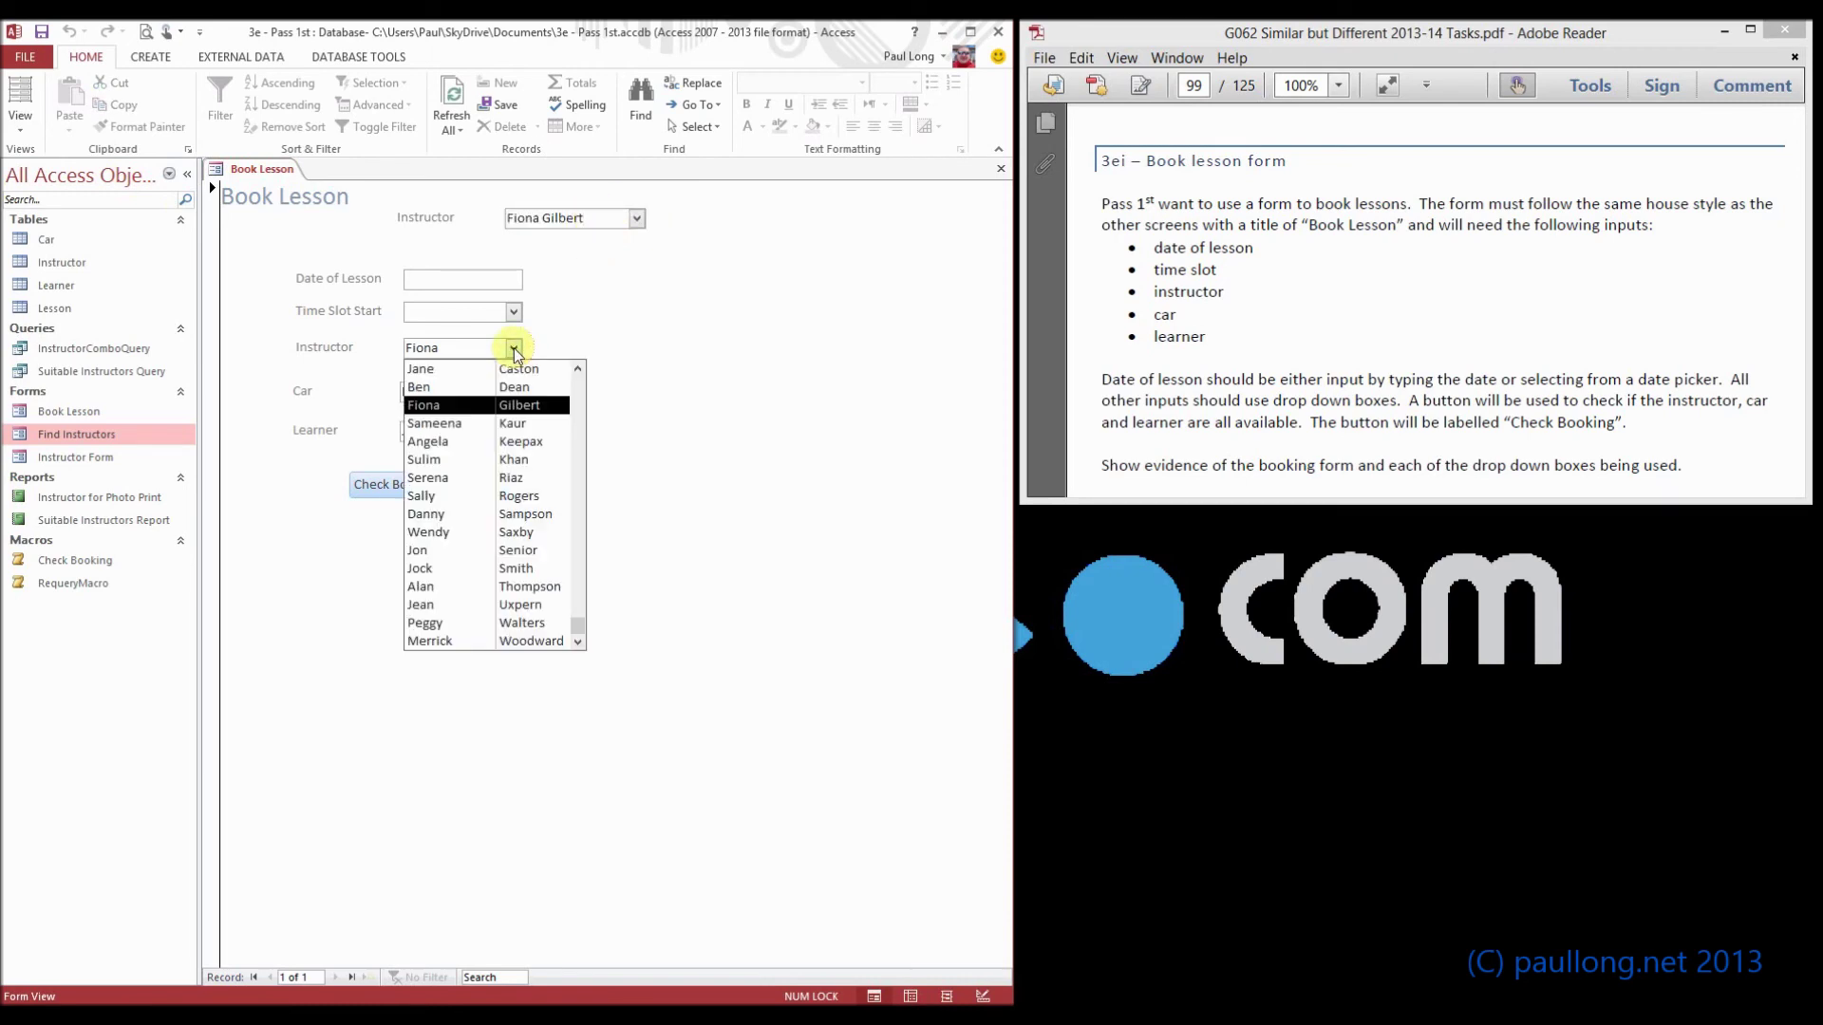
left_click(470, 446)
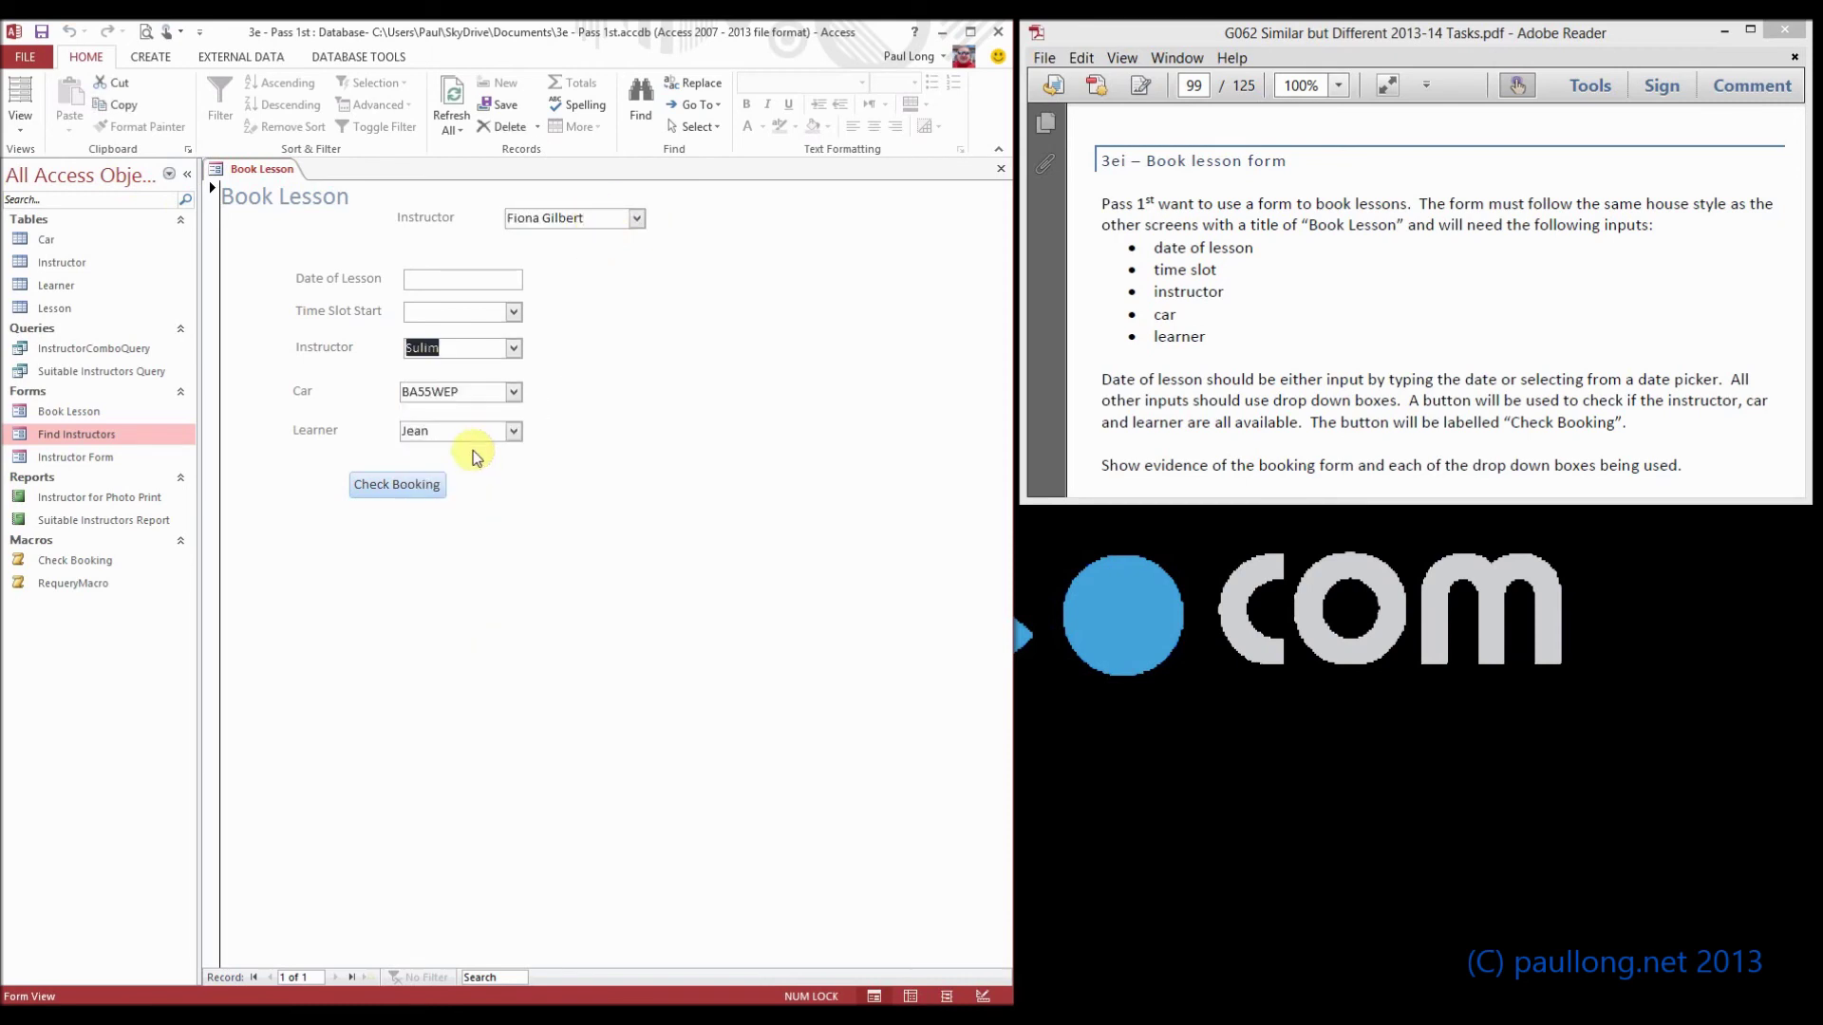
left_click(483, 344)
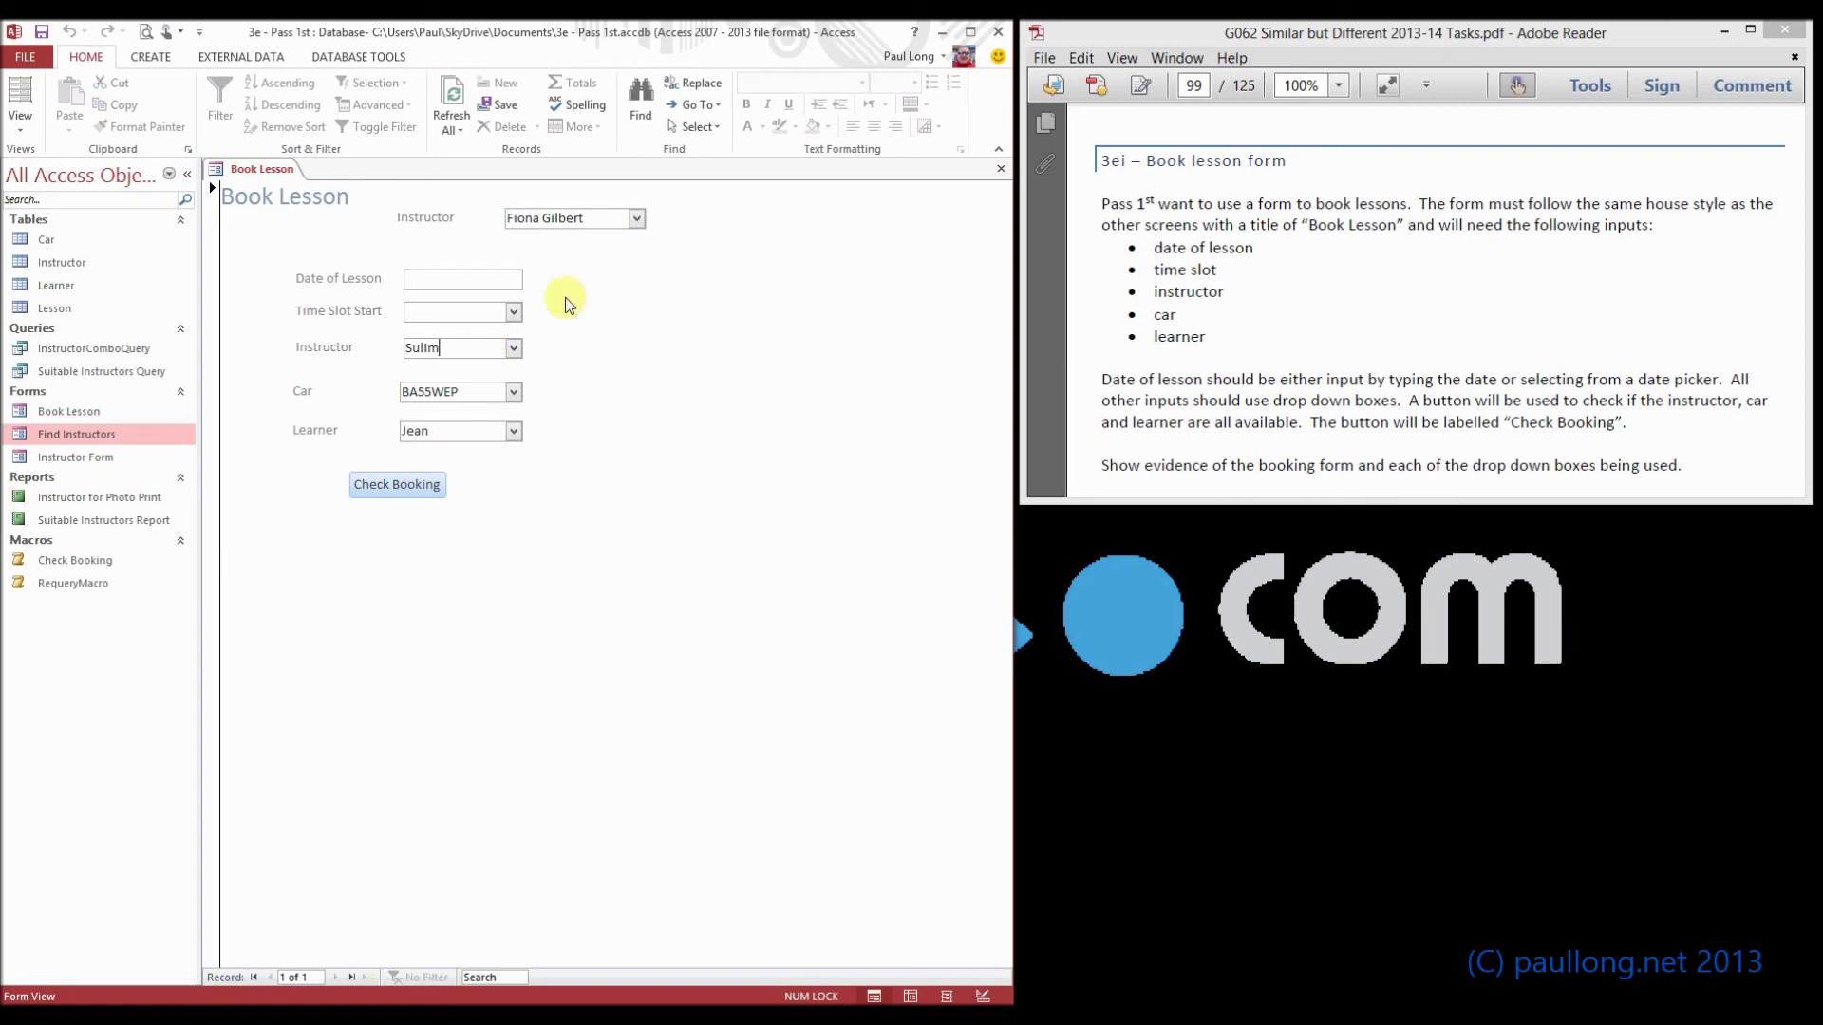
left_click(20, 126)
Step: Return Book Lesson to Design View and check the combo box's List Rows property
left_click(67, 278)
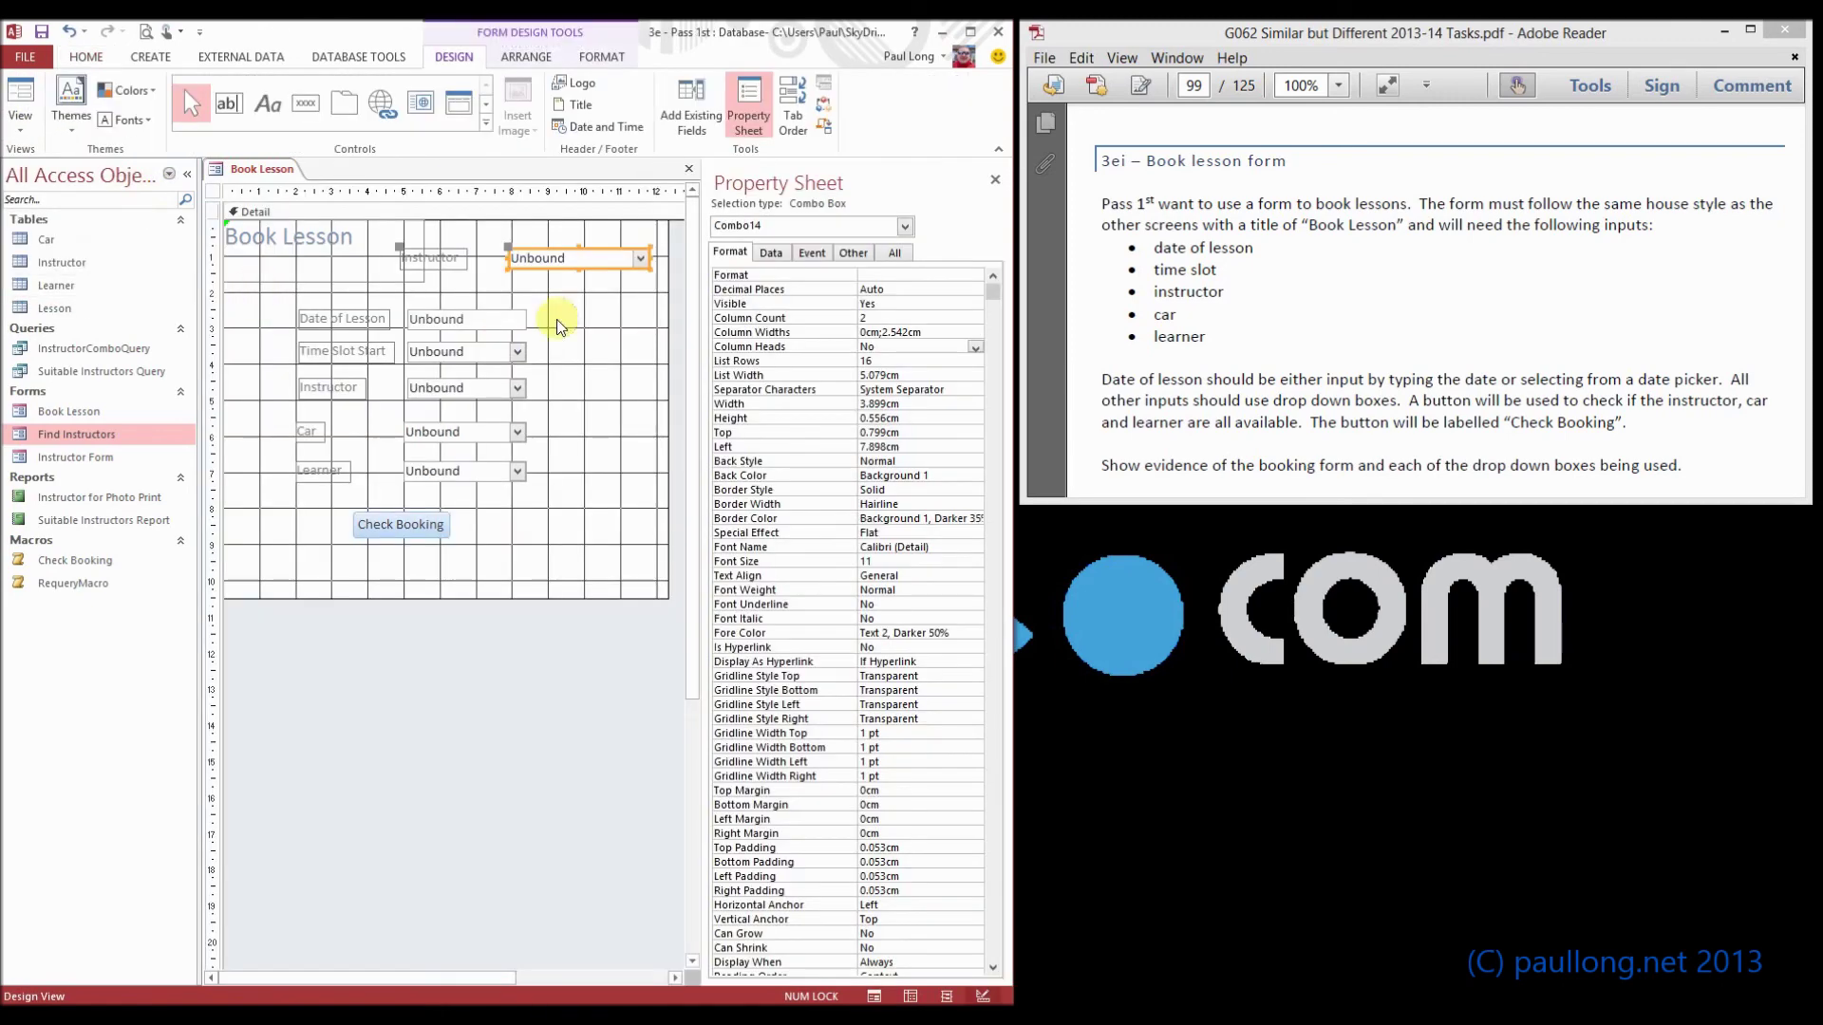
left_click(892, 364)
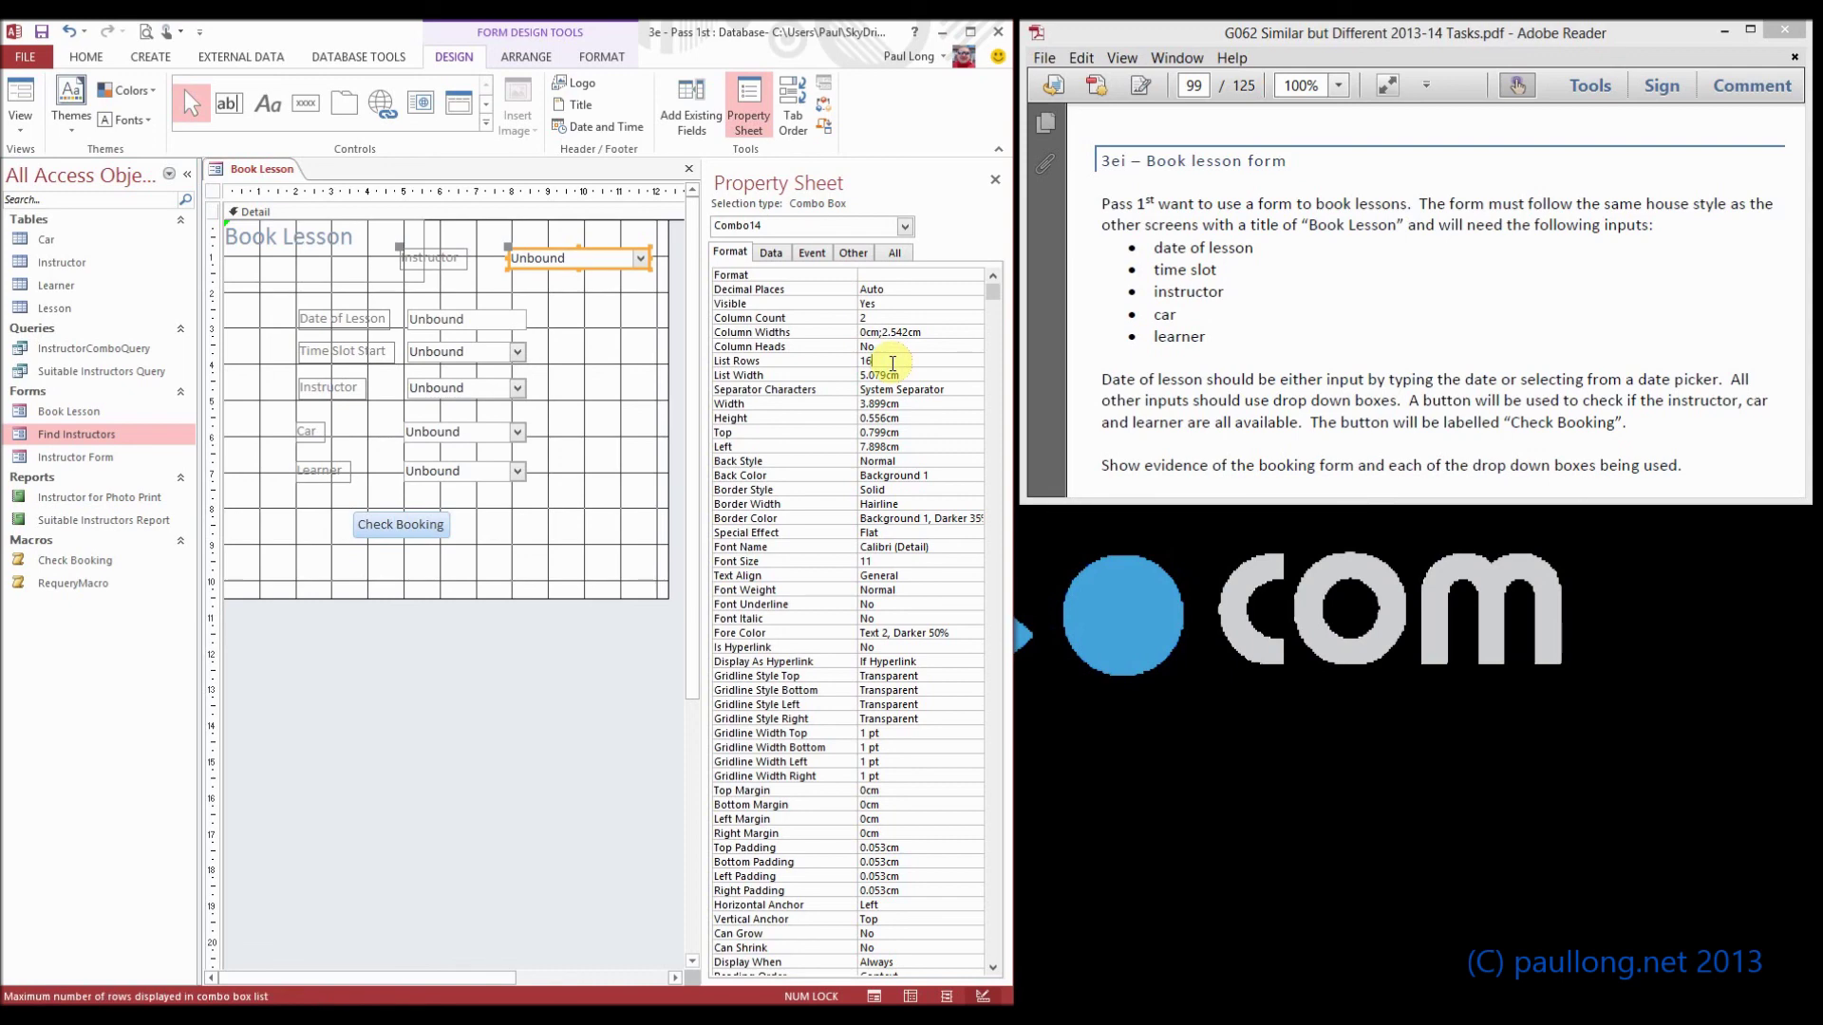